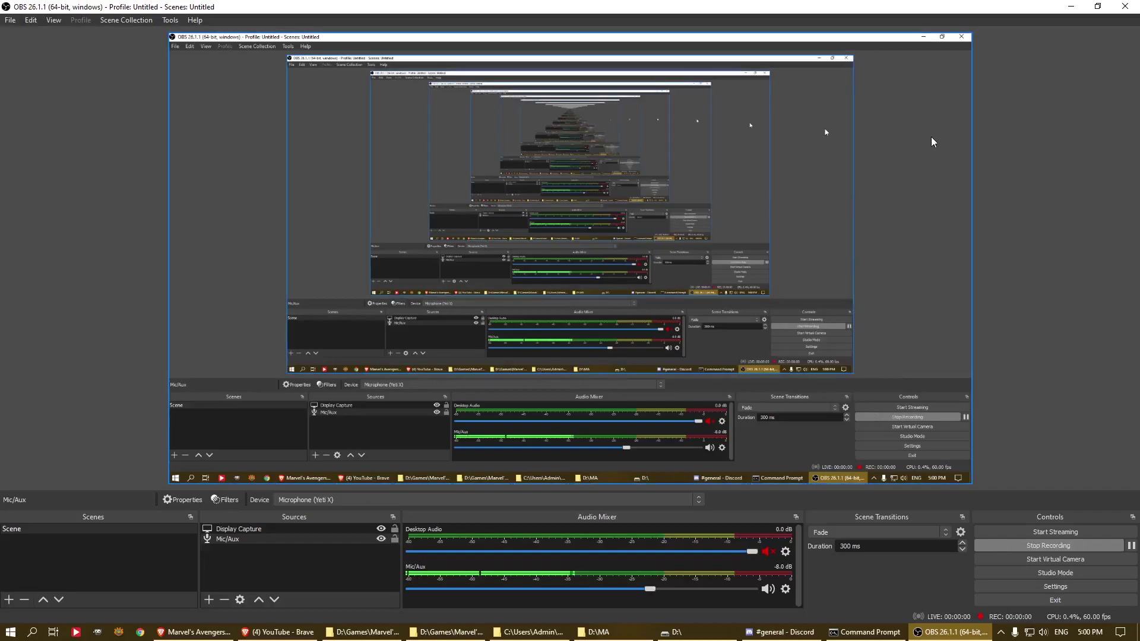
# Minimize OBS, the D:\ window and Brave, then restore the Marvel's Avengers and Black Widow Used folders
pyautogui.click(1070, 8)
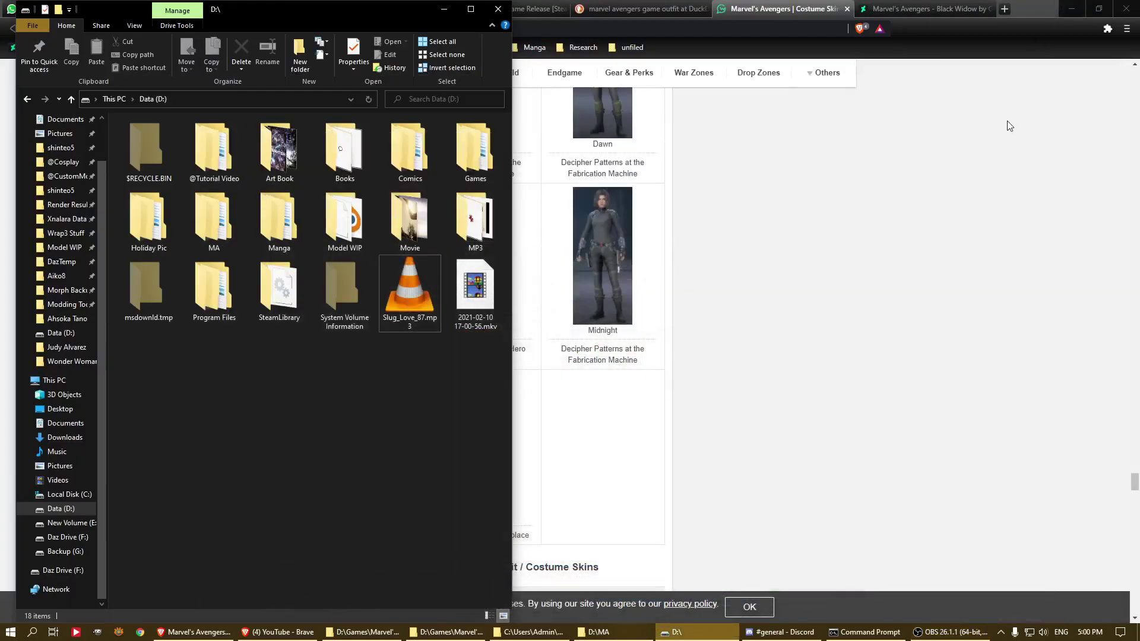
pyautogui.click(444, 9)
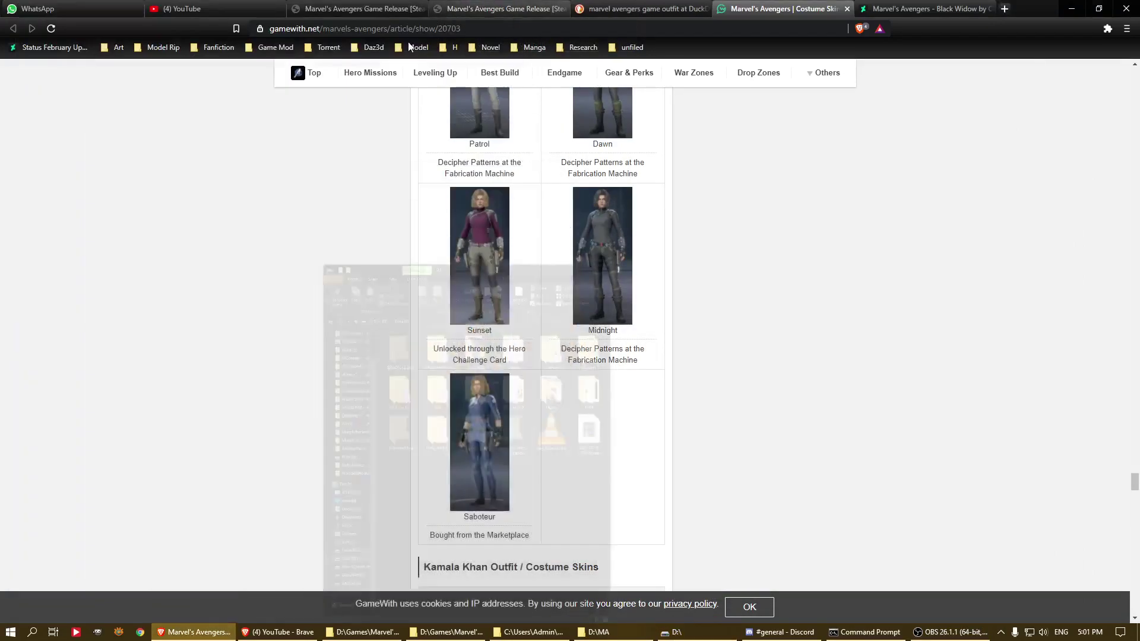
pyautogui.click(207, 623)
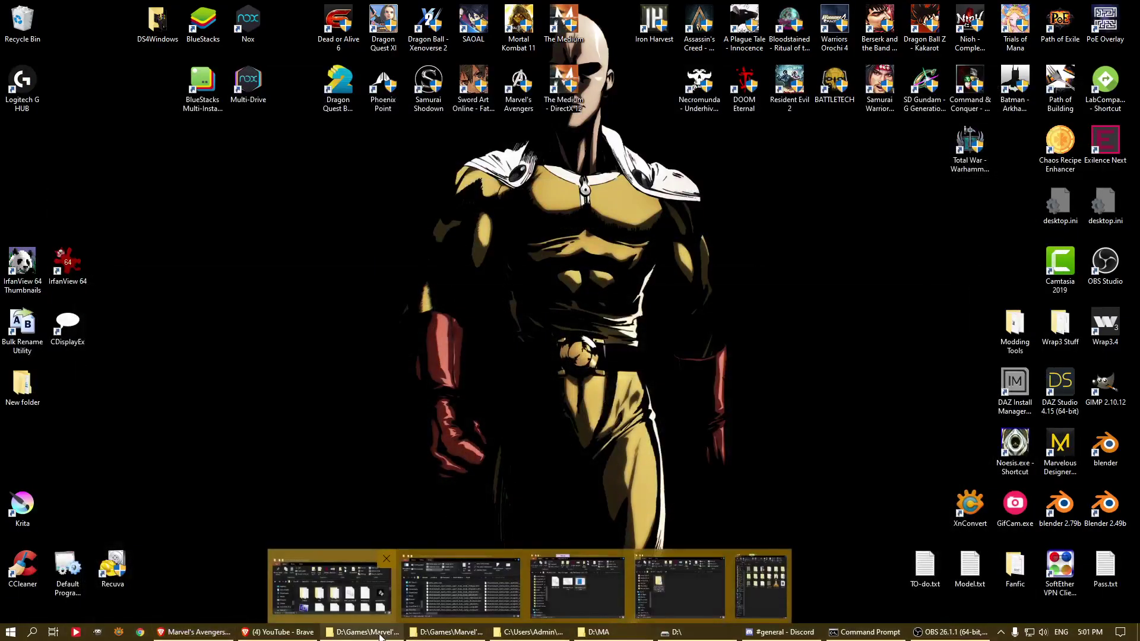
pyautogui.click(332, 585)
pyautogui.click(448, 631)
# Restore the dumper and D:\MA folder windows, and close the D:\ drive window
pyautogui.click(530, 631)
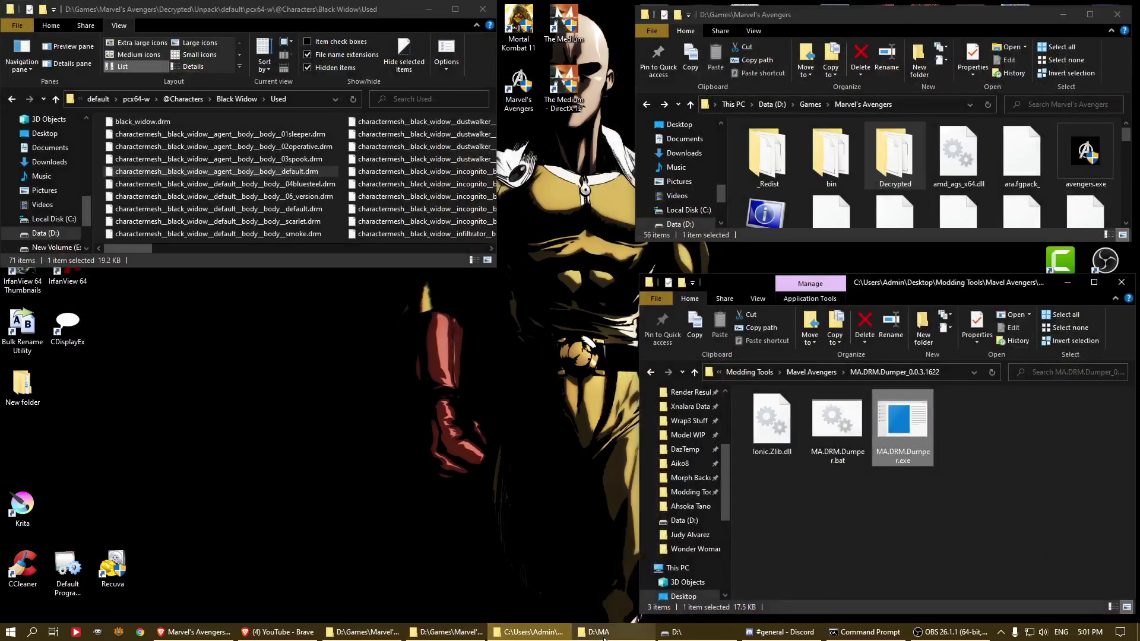
pyautogui.click(599, 633)
pyautogui.click(676, 632)
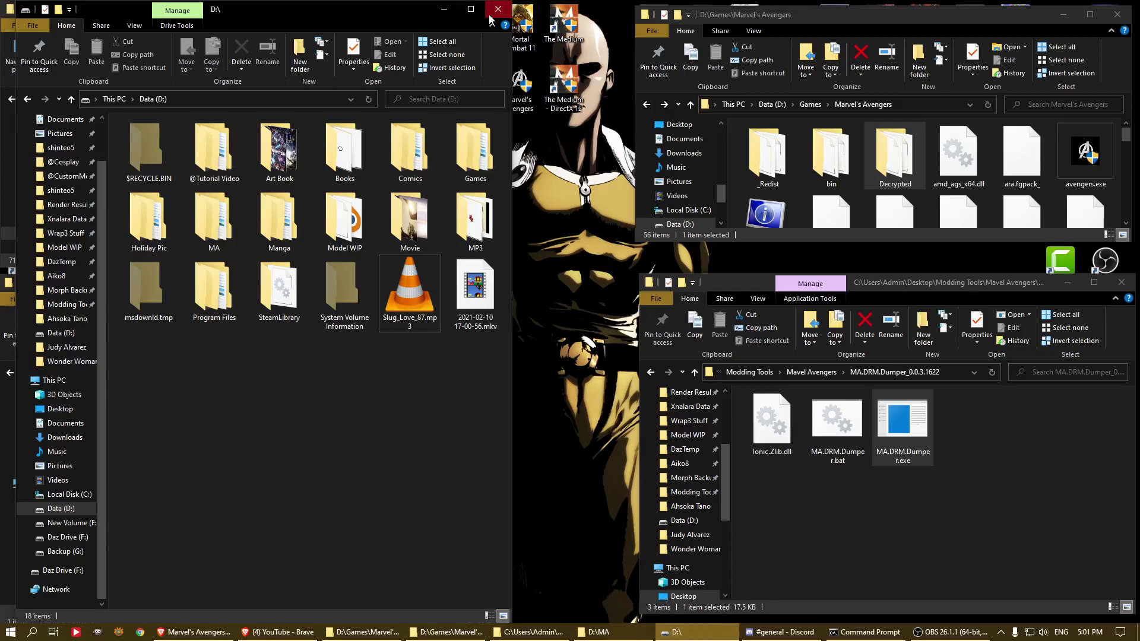
pyautogui.click(497, 9)
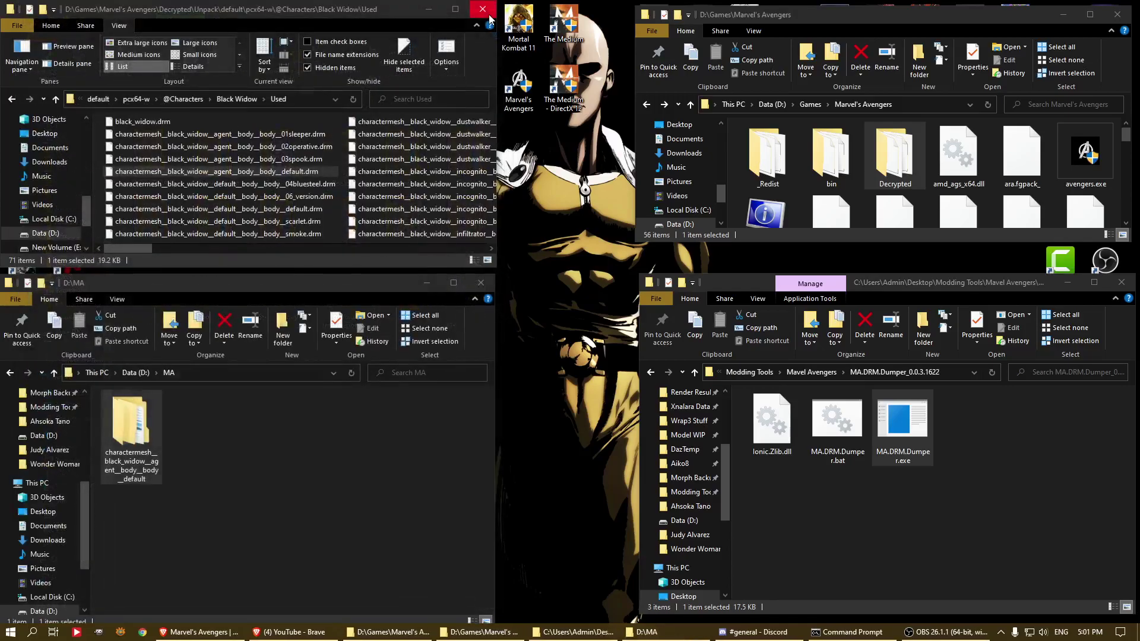
# Enlarge the Marvel's Avengers game folder window and check bigfile.000.tiger's size
pyautogui.click(749, 240)
pyautogui.moveTo(749, 240); pyautogui.dragTo(743, 279)
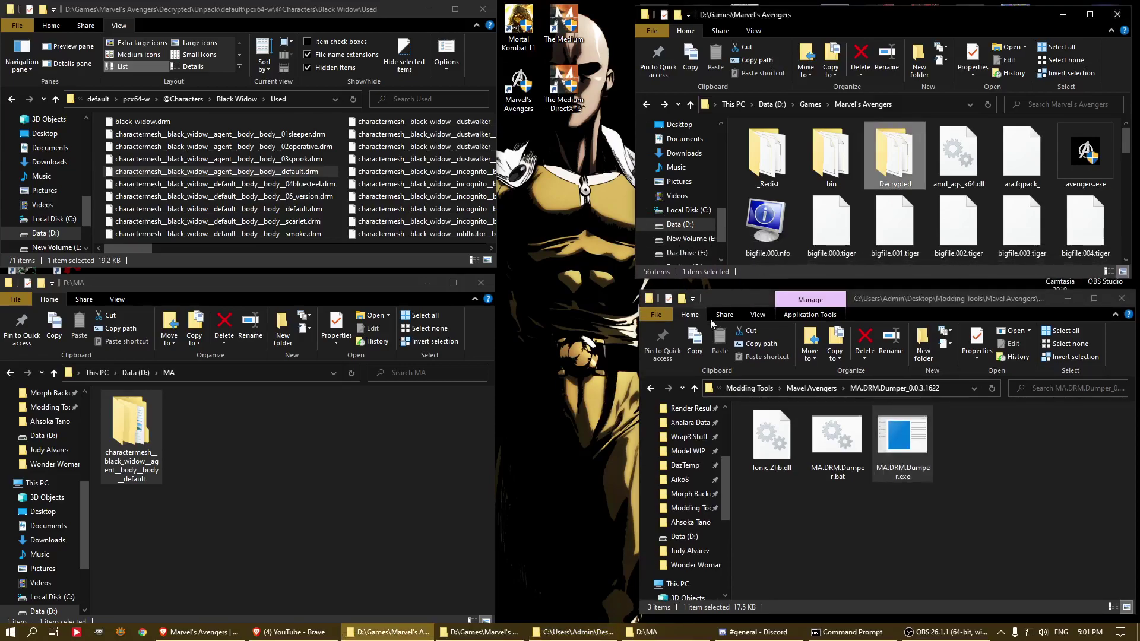
pyautogui.click(808, 105)
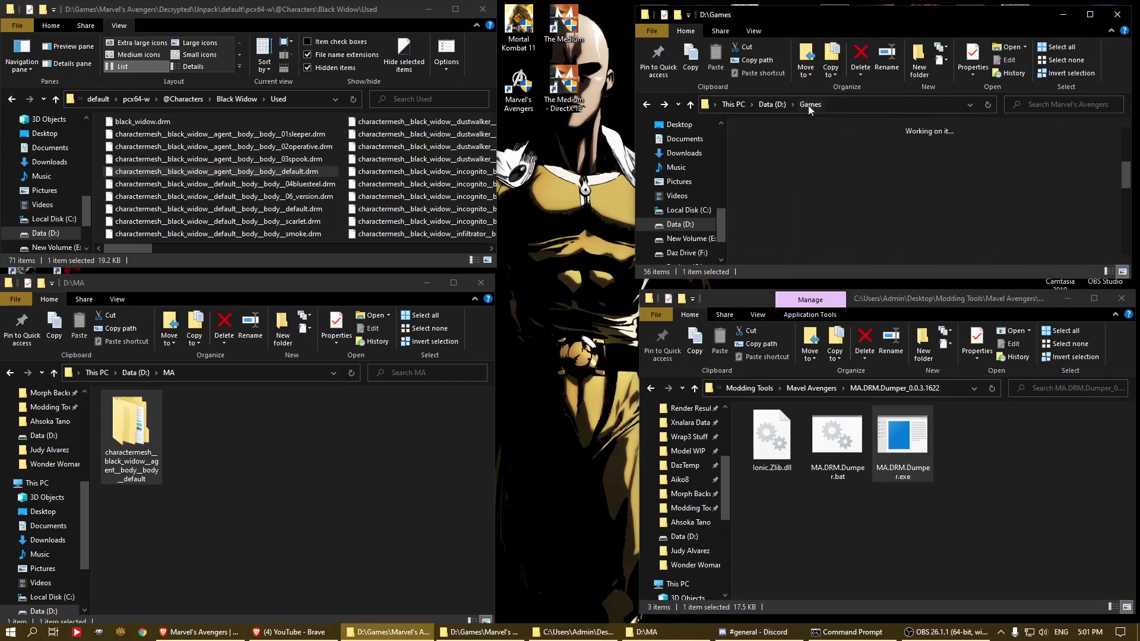
pyautogui.doubleClick(846, 232)
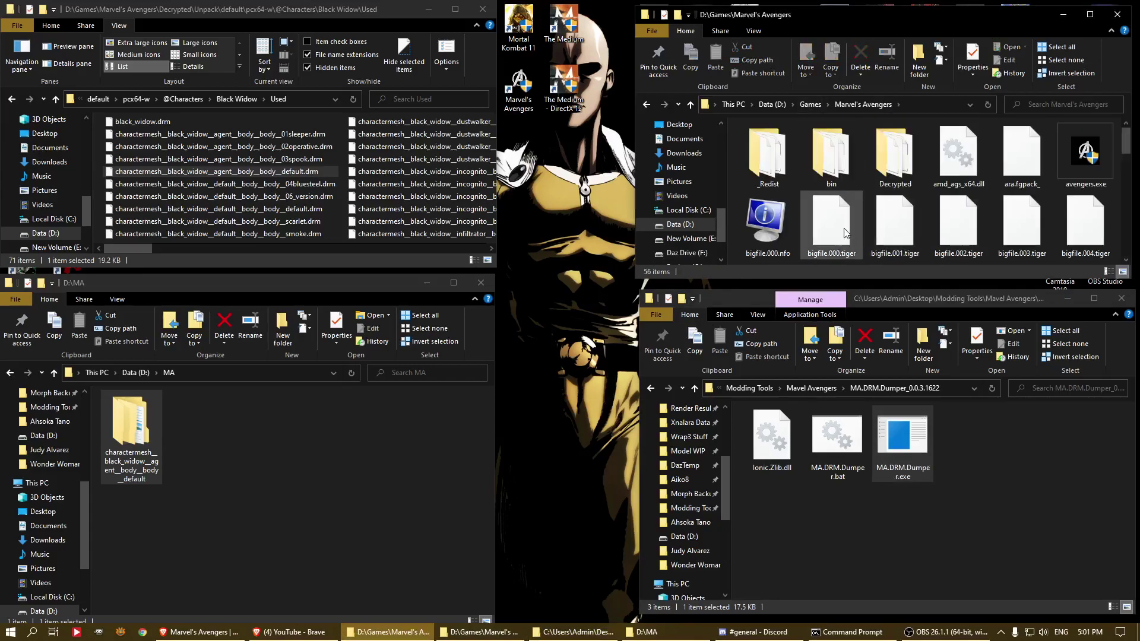
pyautogui.click(845, 232)
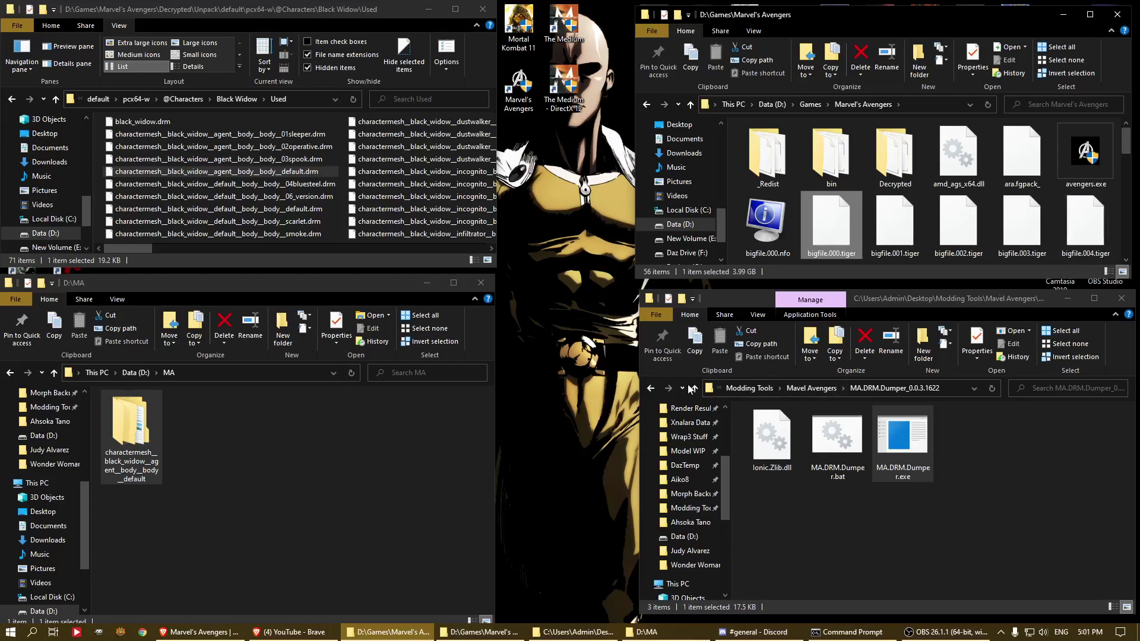
# Show the Mavel Avengers tools folder in the lower-right Explorer window
pyautogui.click(651, 389)
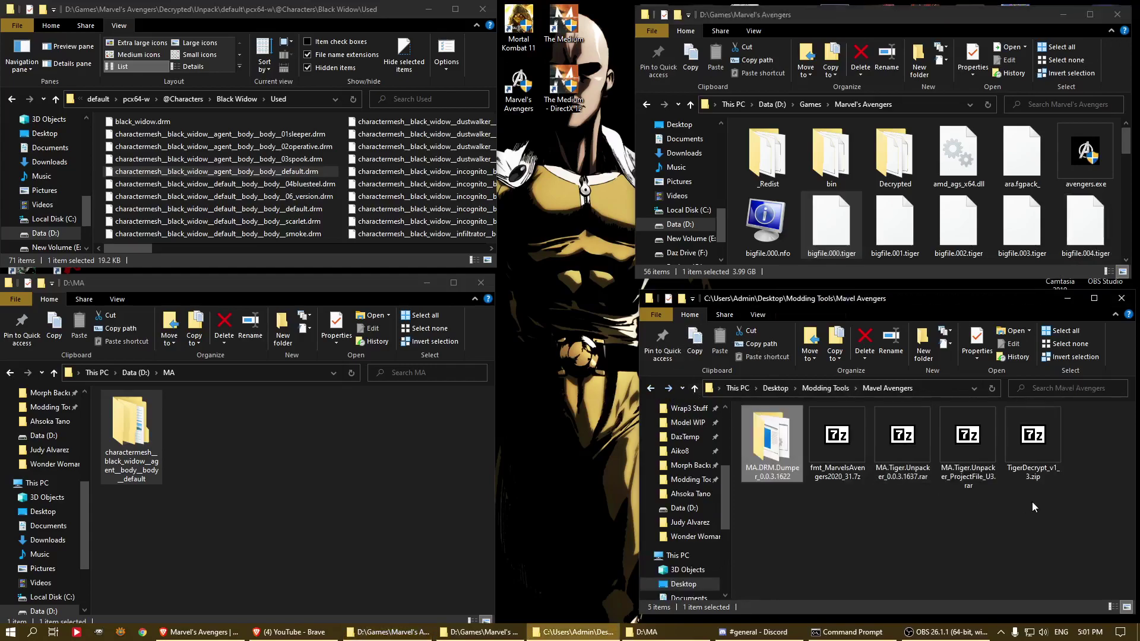
pyautogui.click(651, 388)
pyautogui.scroll(1, 889, 483)
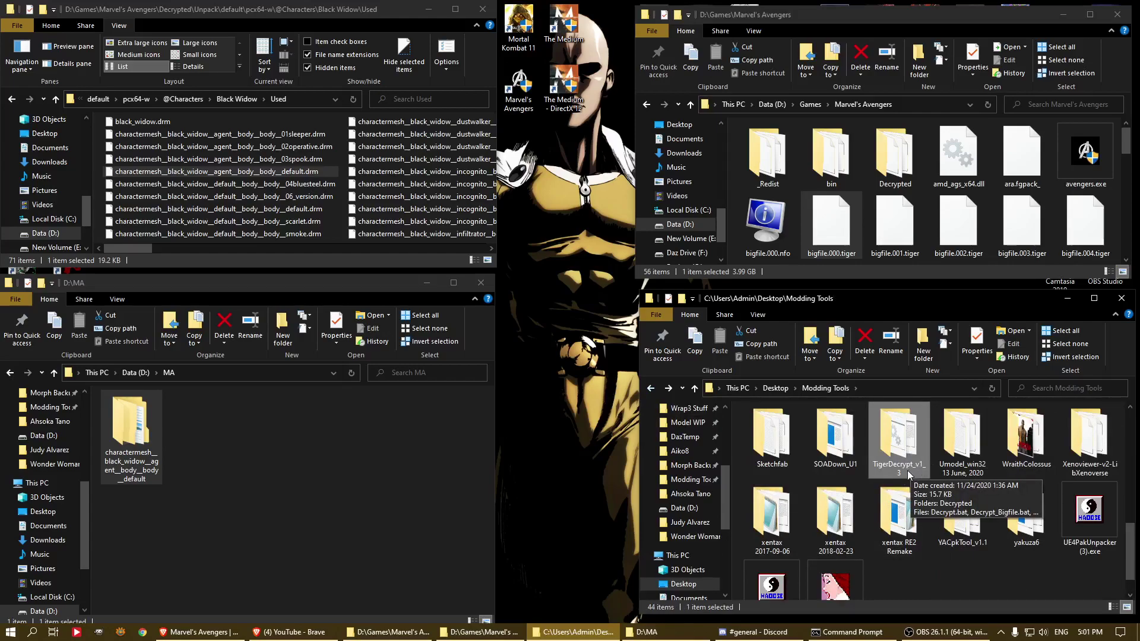
pyautogui.click(670, 390)
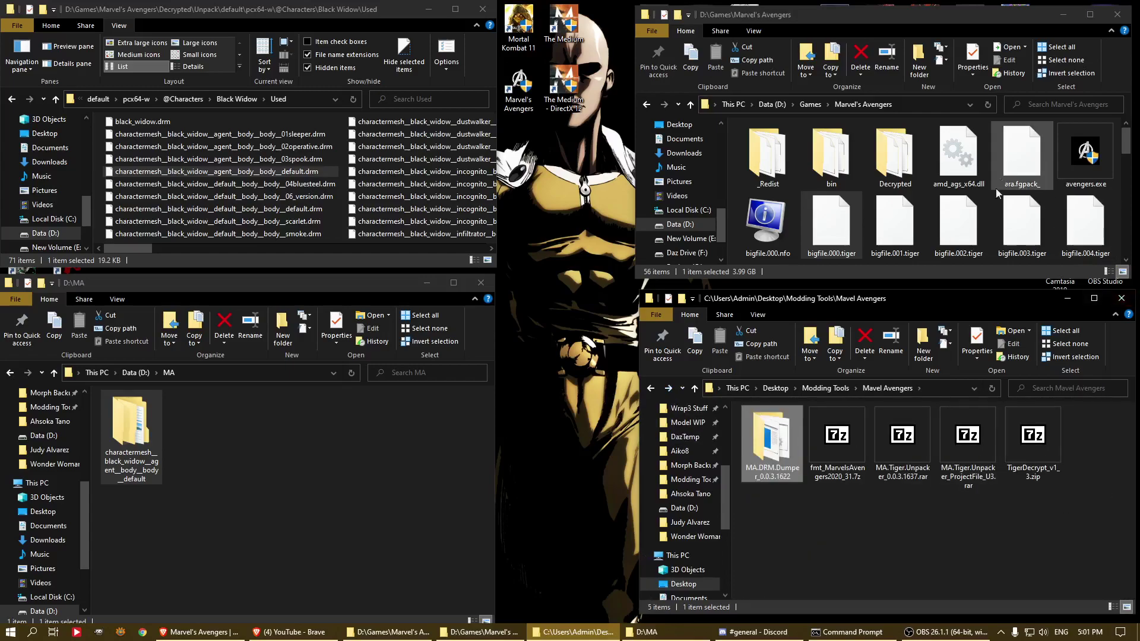
pyautogui.doubleClick(911, 161)
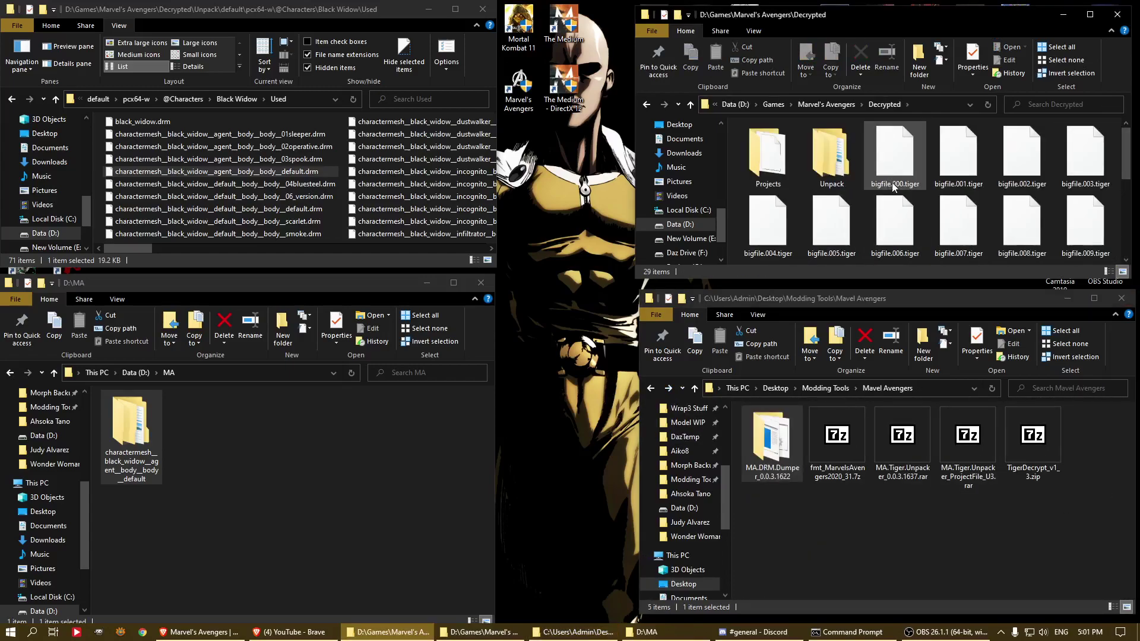
pyautogui.click(893, 187)
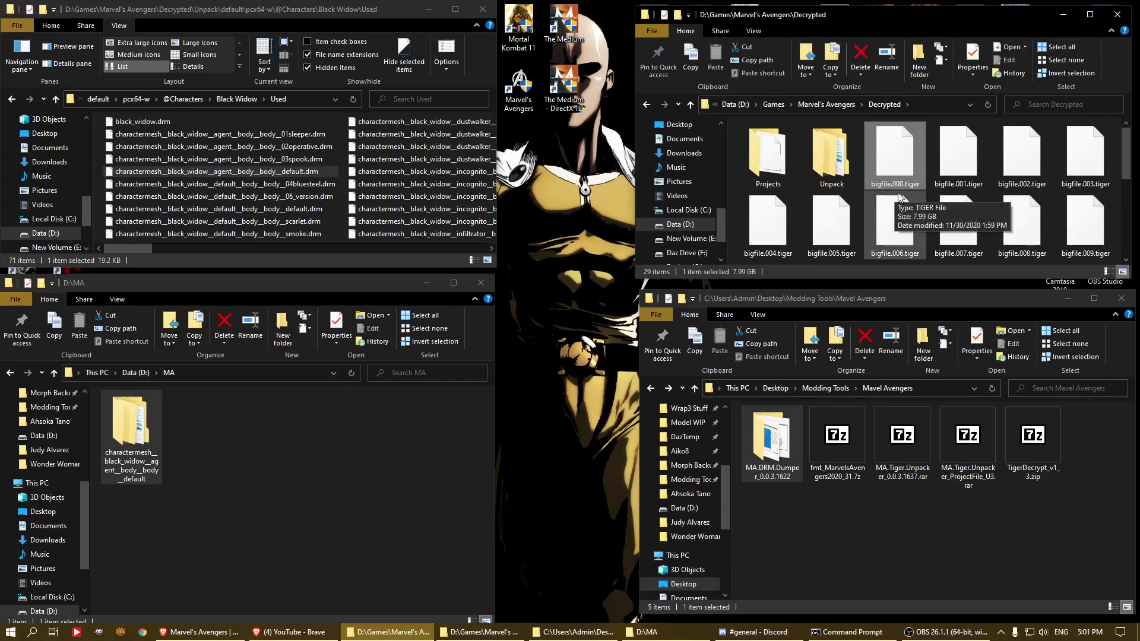
pyautogui.doubleClick(808, 159)
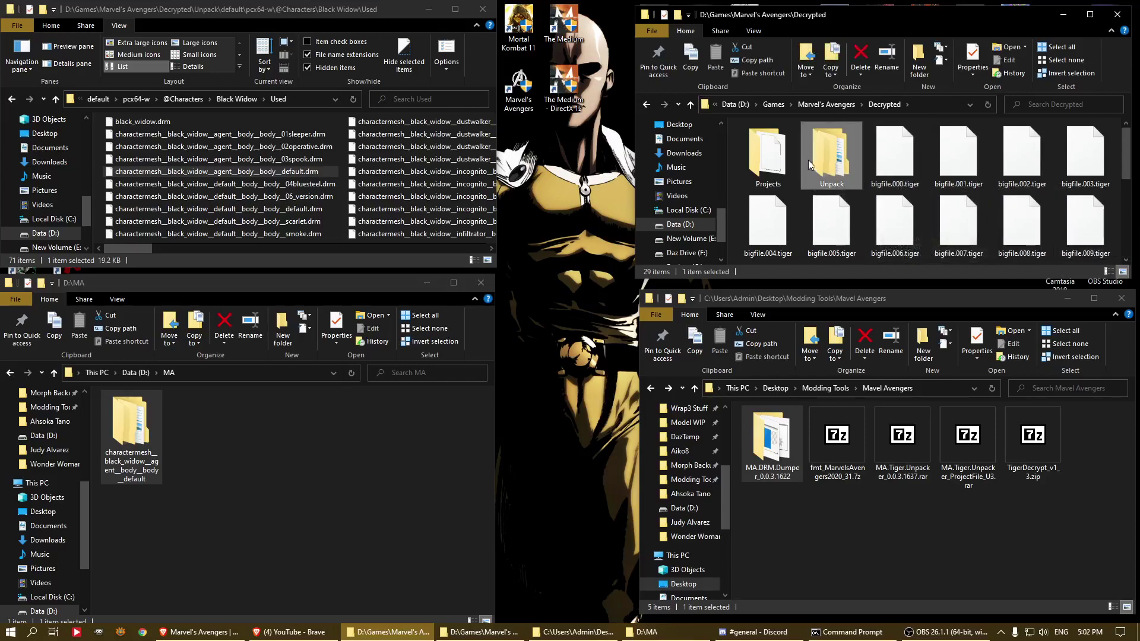
pyautogui.doubleClick(818, 162)
pyautogui.hotkey('alt', 'Left')
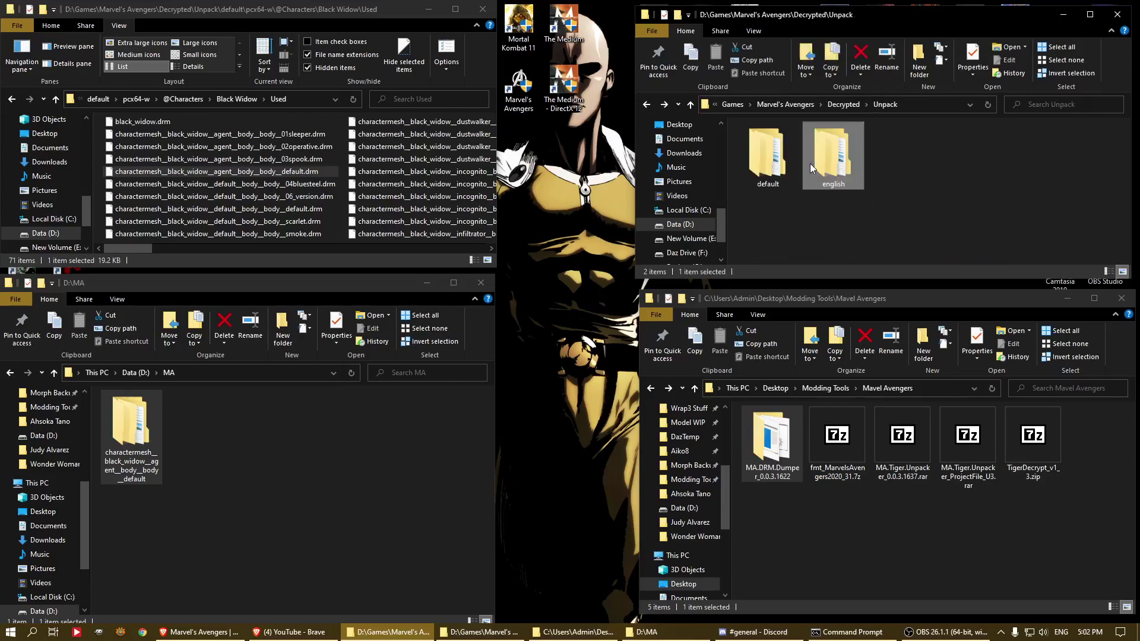
pyautogui.doubleClick(819, 169)
pyautogui.hotkey('alt', 'Left')
pyautogui.doubleClick(767, 156)
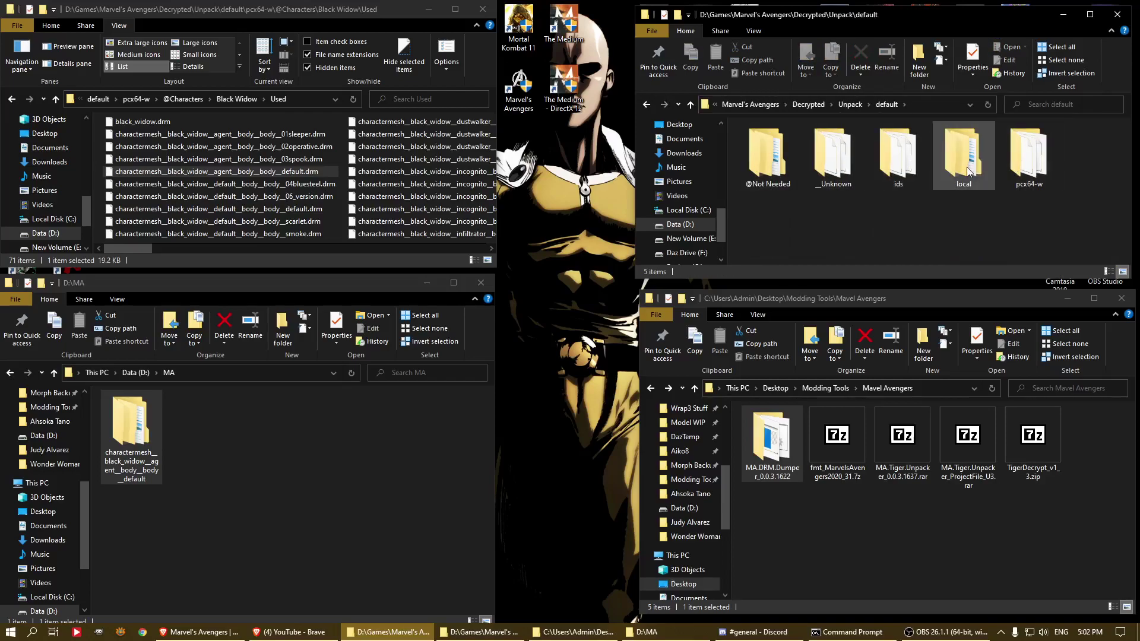
pyautogui.doubleClick(749, 153)
pyautogui.hotkey('alt', 'Left')
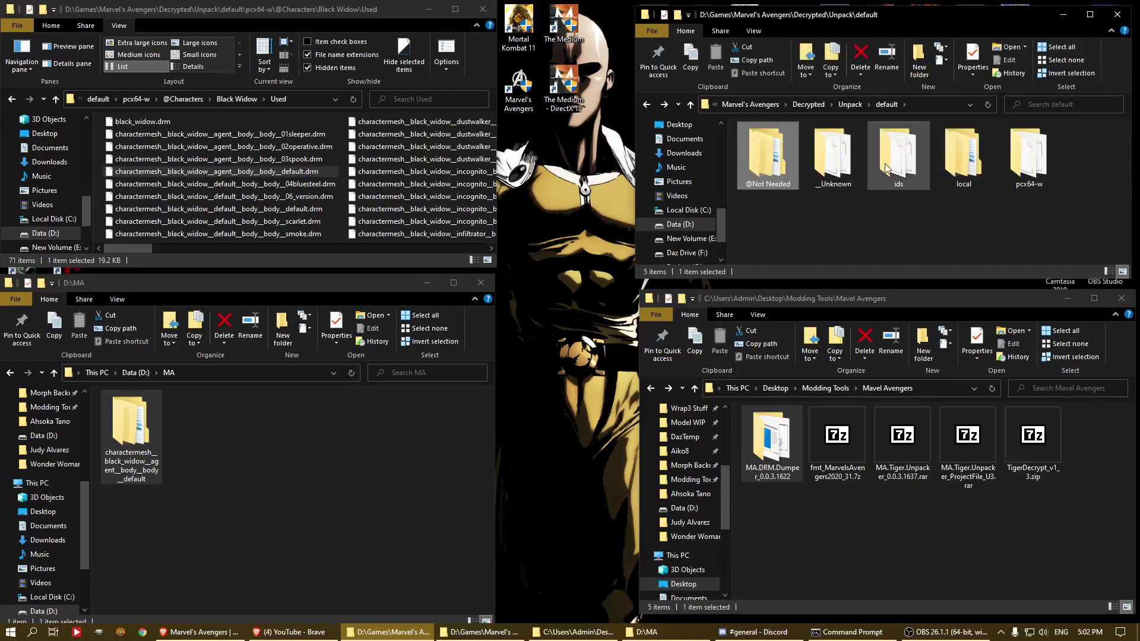
pyautogui.click(972, 162)
pyautogui.doubleClick(965, 161)
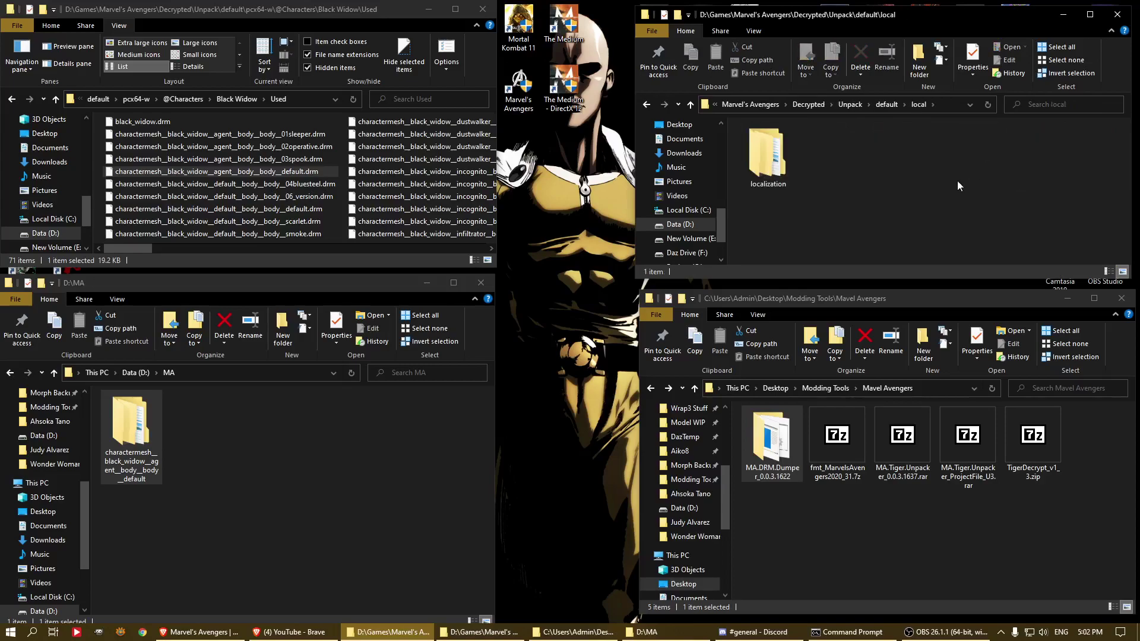
pyautogui.hotkey('alt', 'Left')
pyautogui.doubleClick(1043, 178)
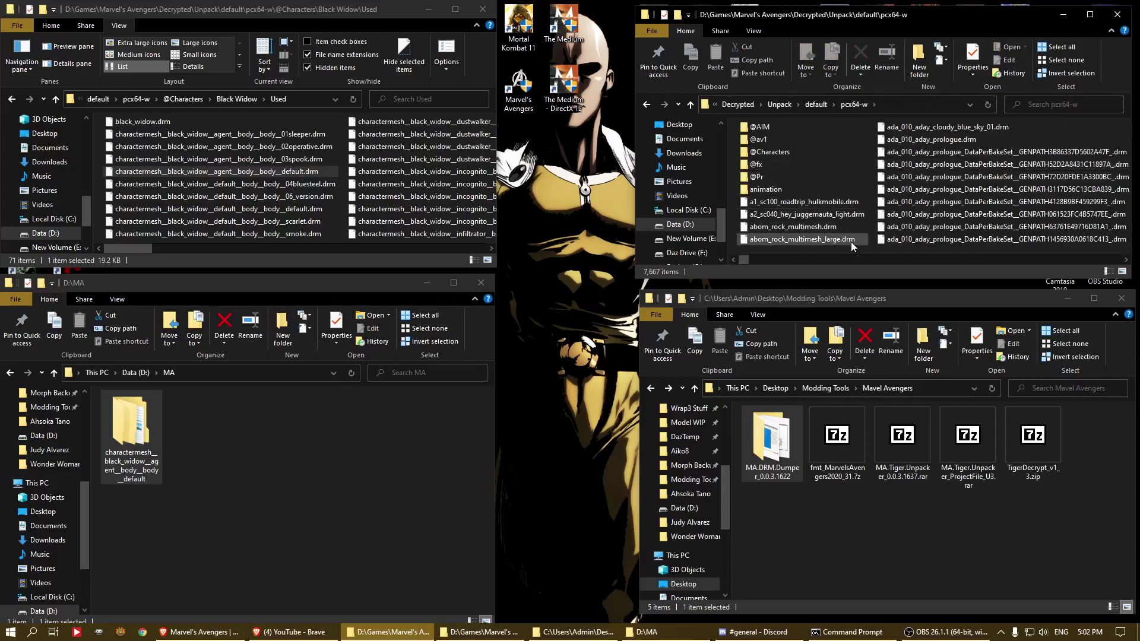
pyautogui.scroll(-10, 878, 218)
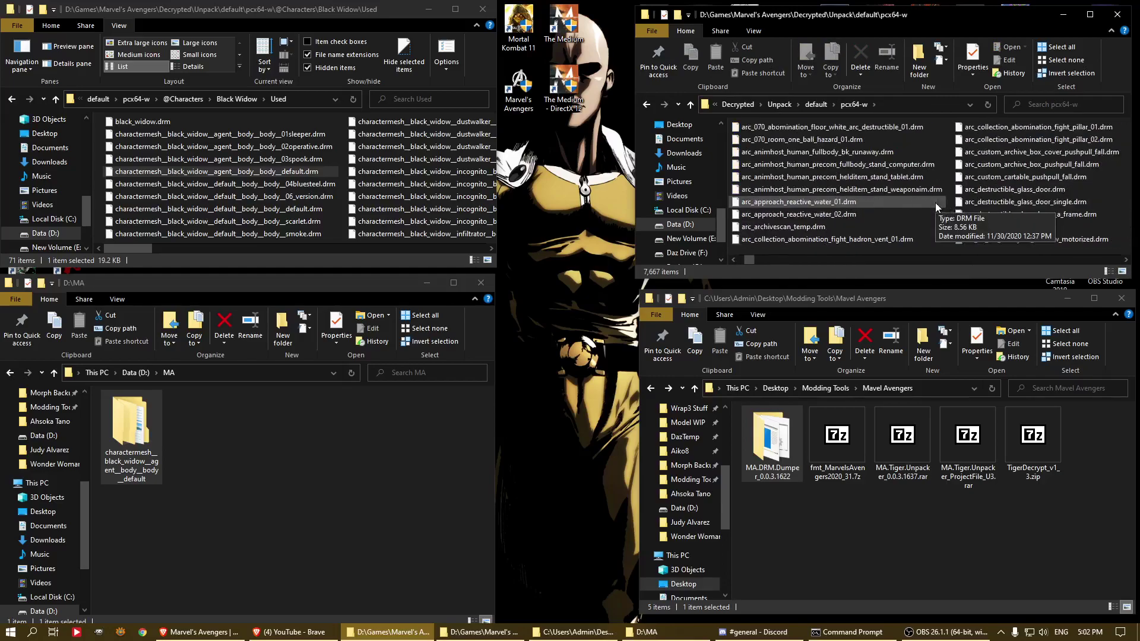
pyautogui.scroll(-5, 860, 219)
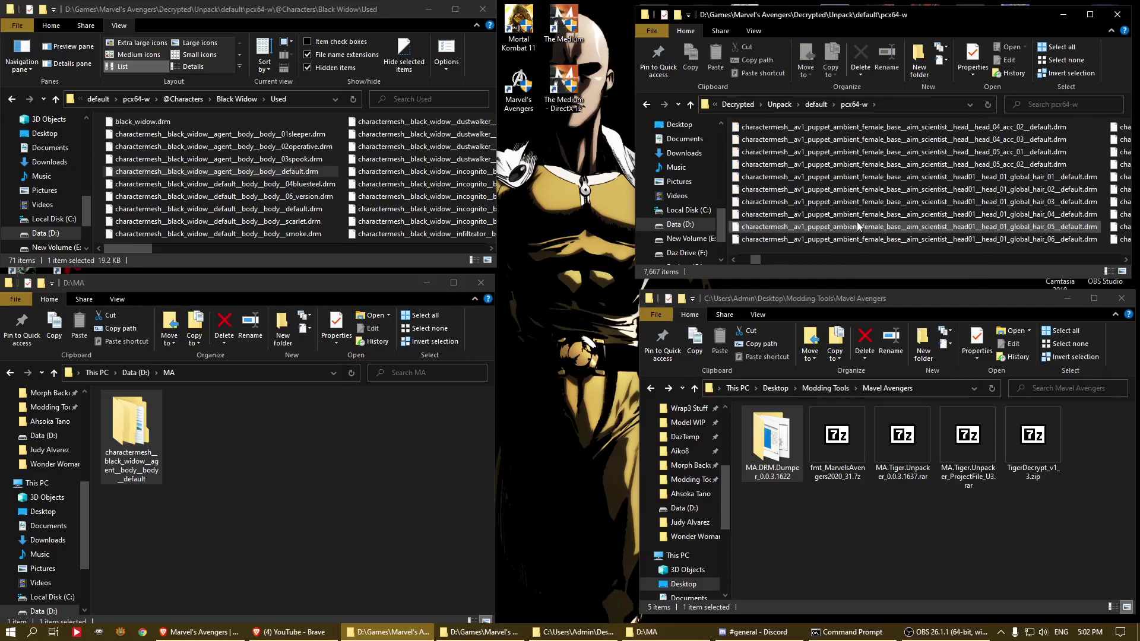
pyautogui.scroll(-5, 856, 222)
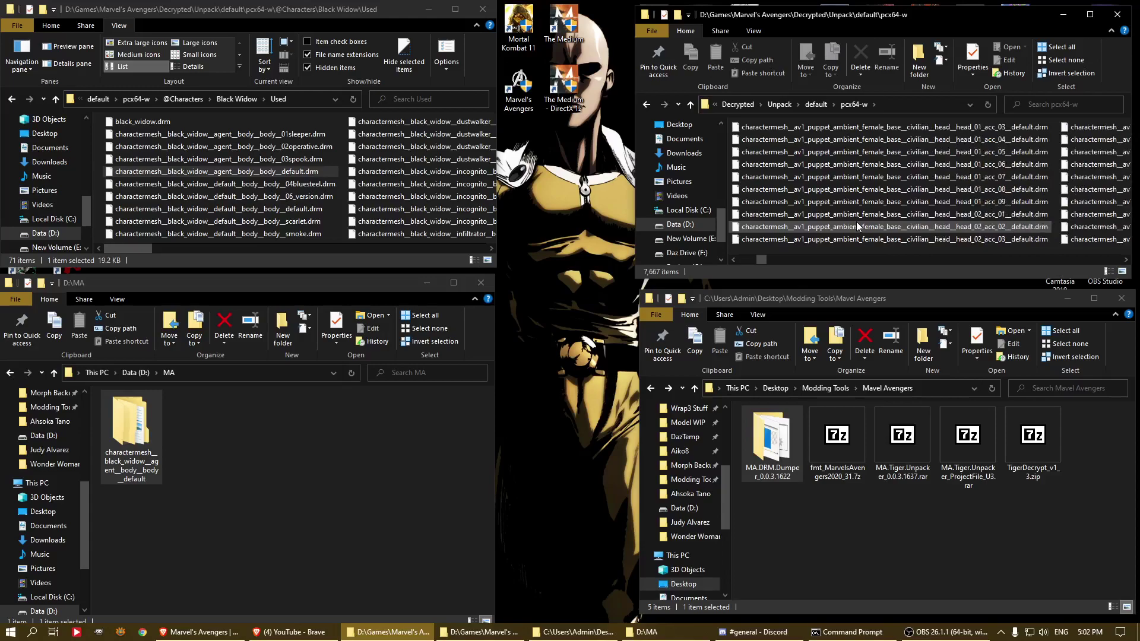
pyautogui.scroll(4, 856, 222)
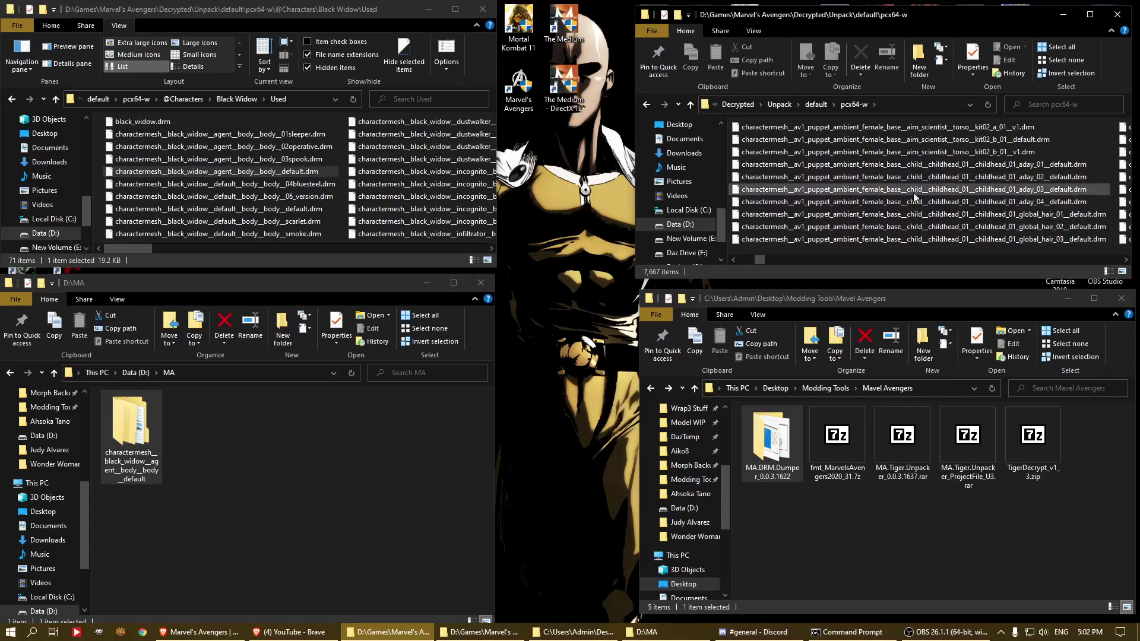
pyautogui.click(921, 215)
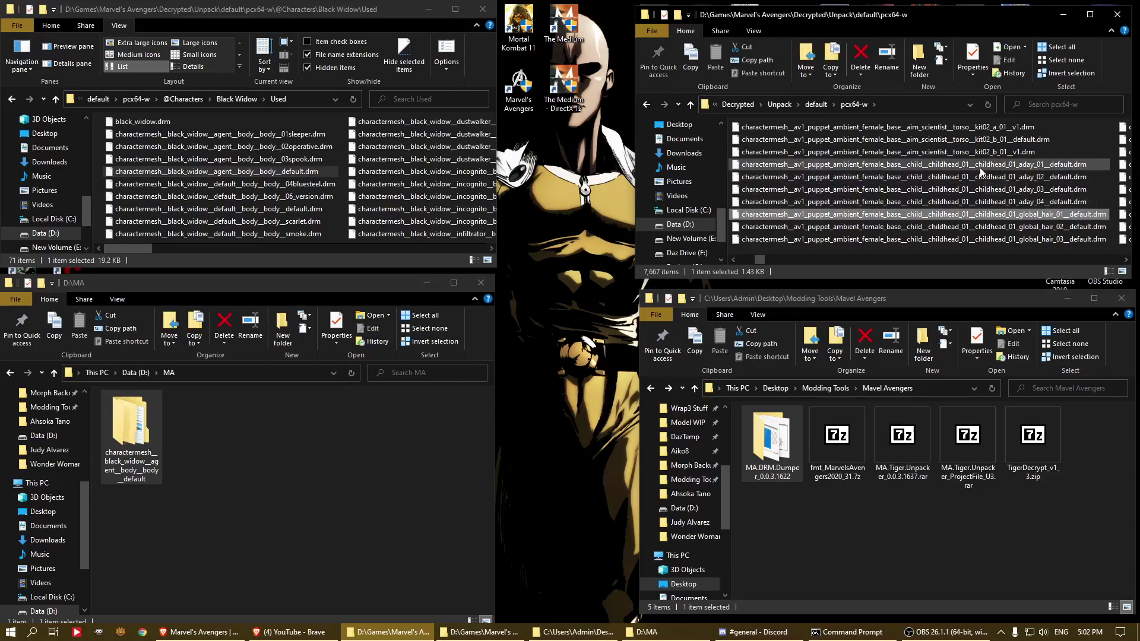
pyautogui.scroll(3, 883, 231)
pyautogui.scroll(10, 885, 190)
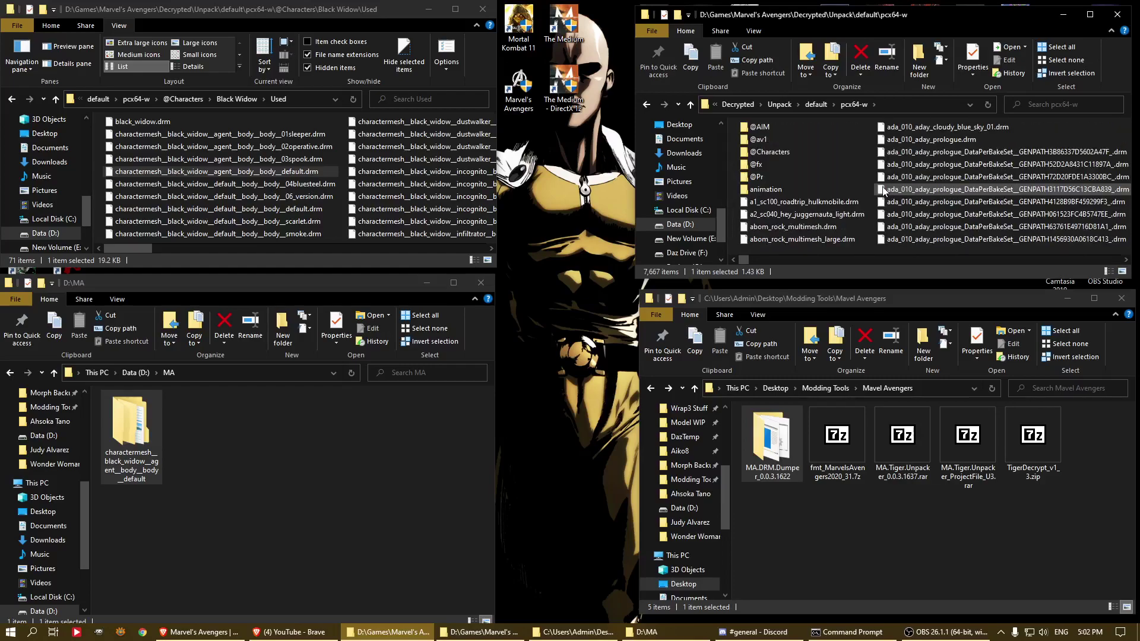
pyautogui.hotkey('alt', 'Up')
pyautogui.hotkey('alt', 'Up')
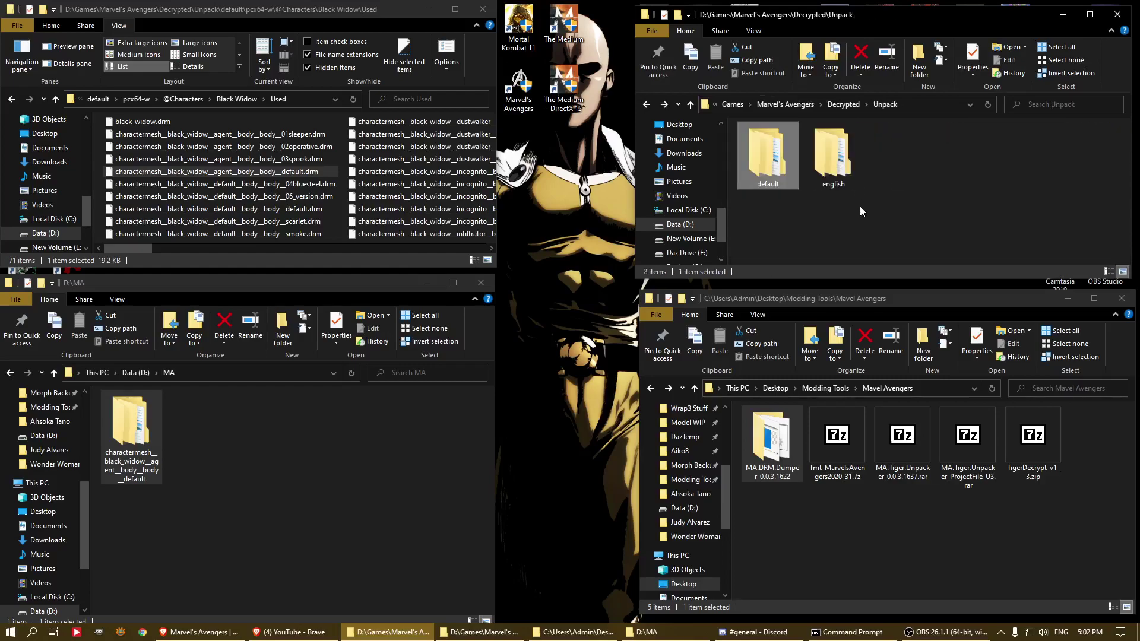
pyautogui.hotkey('alt', 'Up')
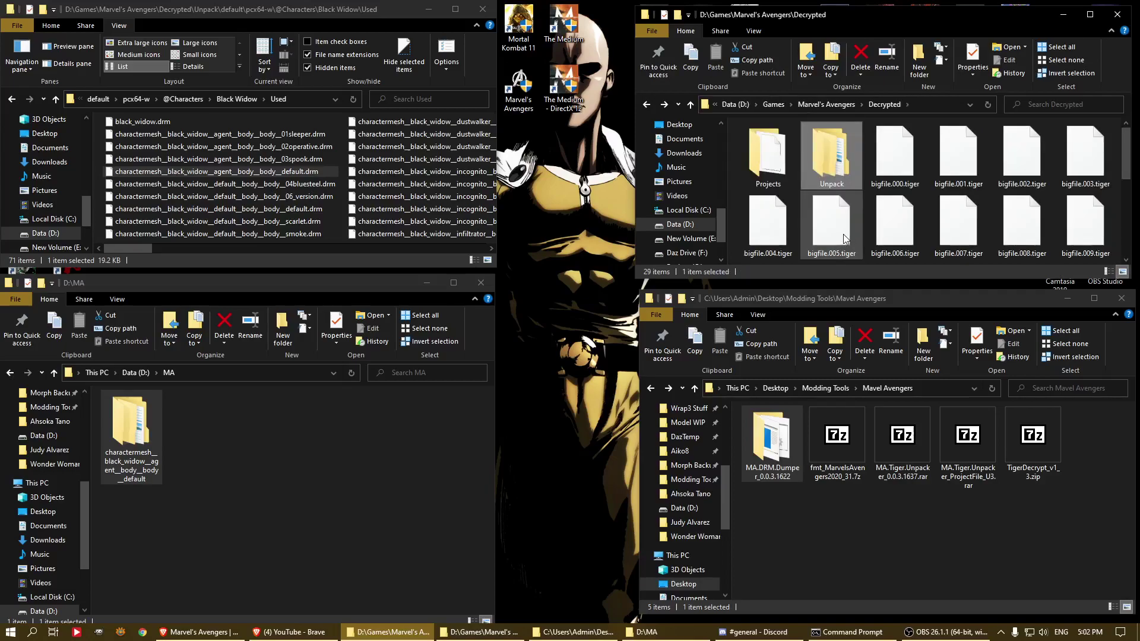
pyautogui.hotkey('alt', 'Up')
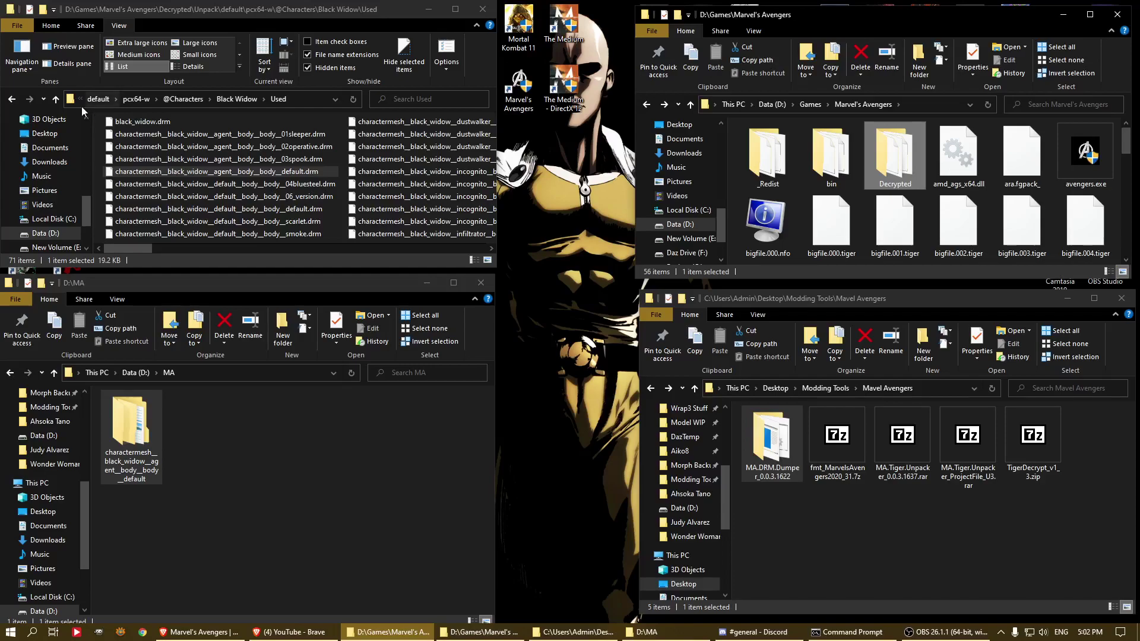
# Delete the previously dumped agent default body folder from D:\MA
pyautogui.click(313, 99)
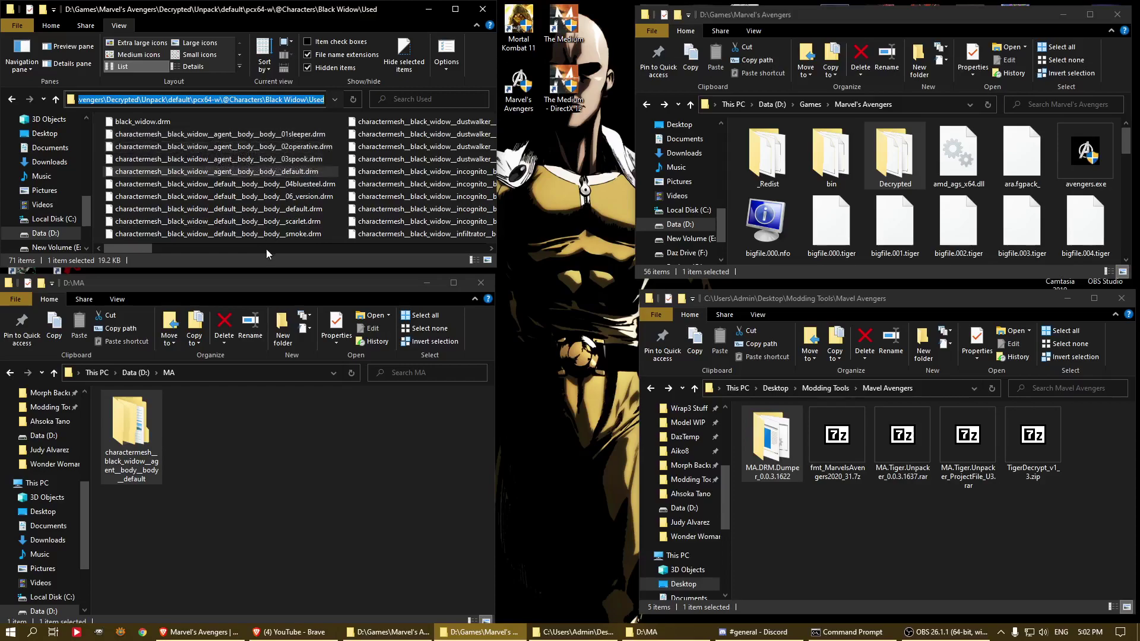
pyautogui.click(157, 444)
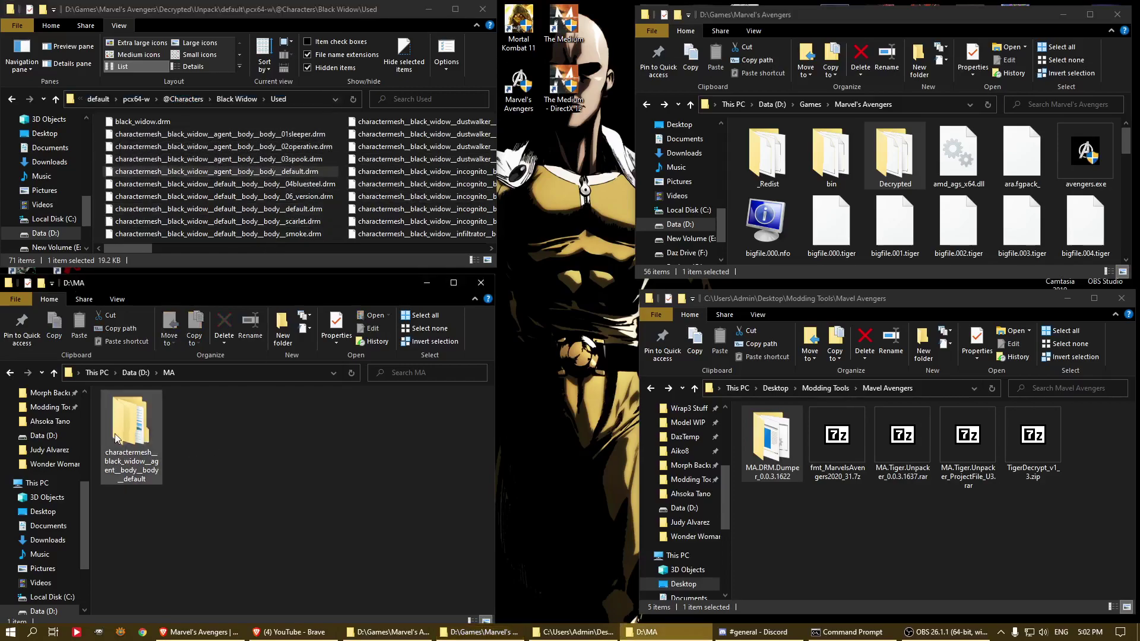
pyautogui.press('Delete')
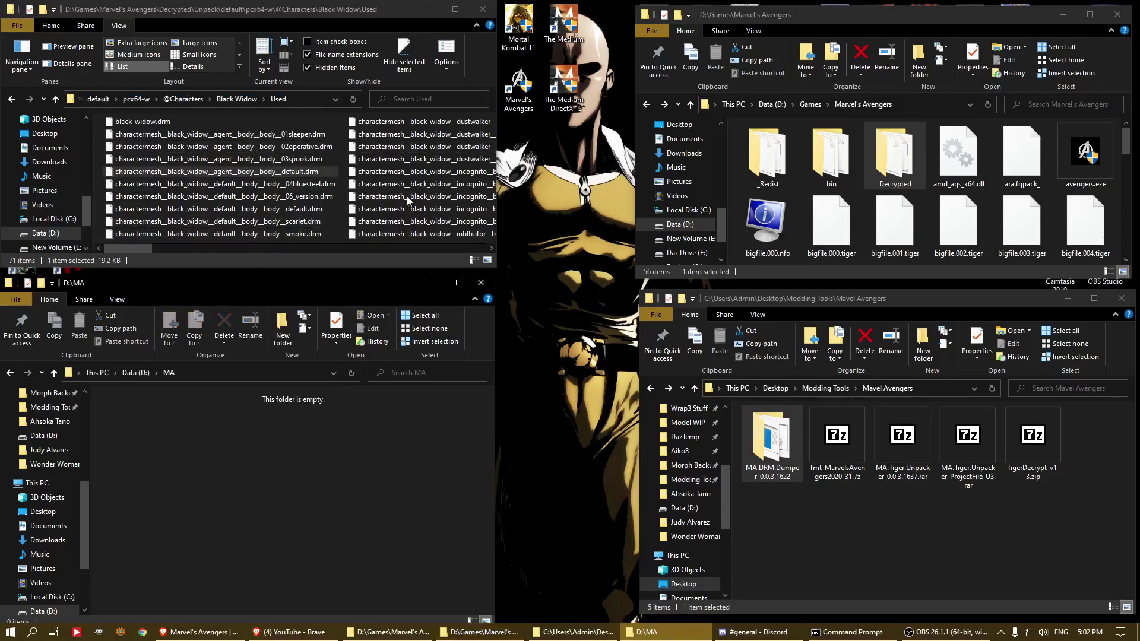
# Reopen the Black Widow Used folder, select smoke.drm, then bring Brave forward
pyautogui.click(224, 96)
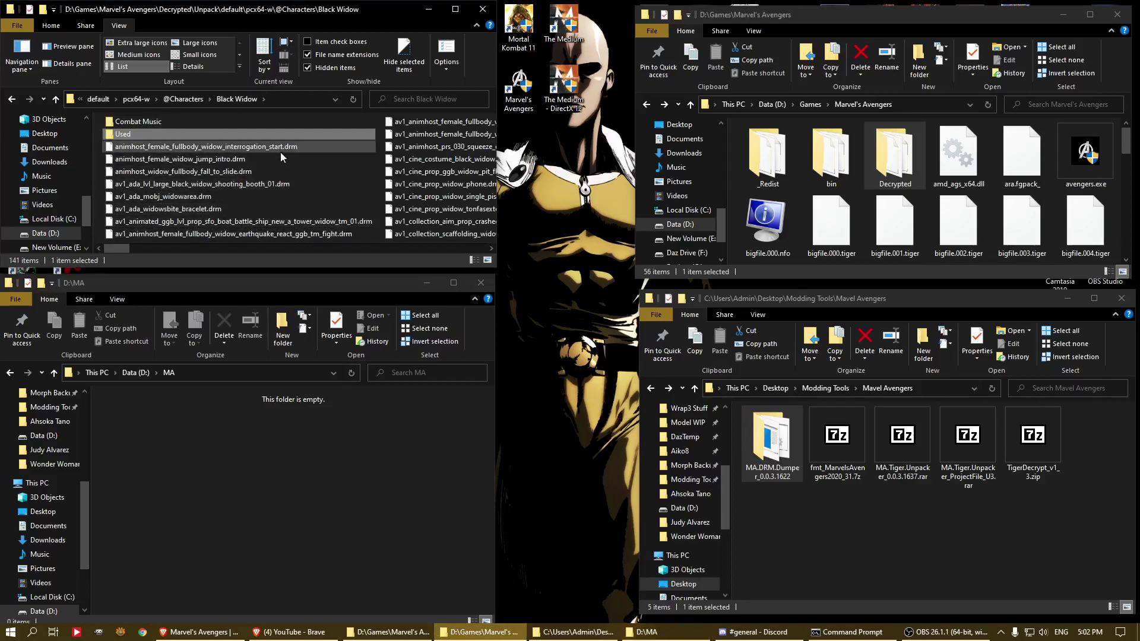
pyautogui.doubleClick(129, 134)
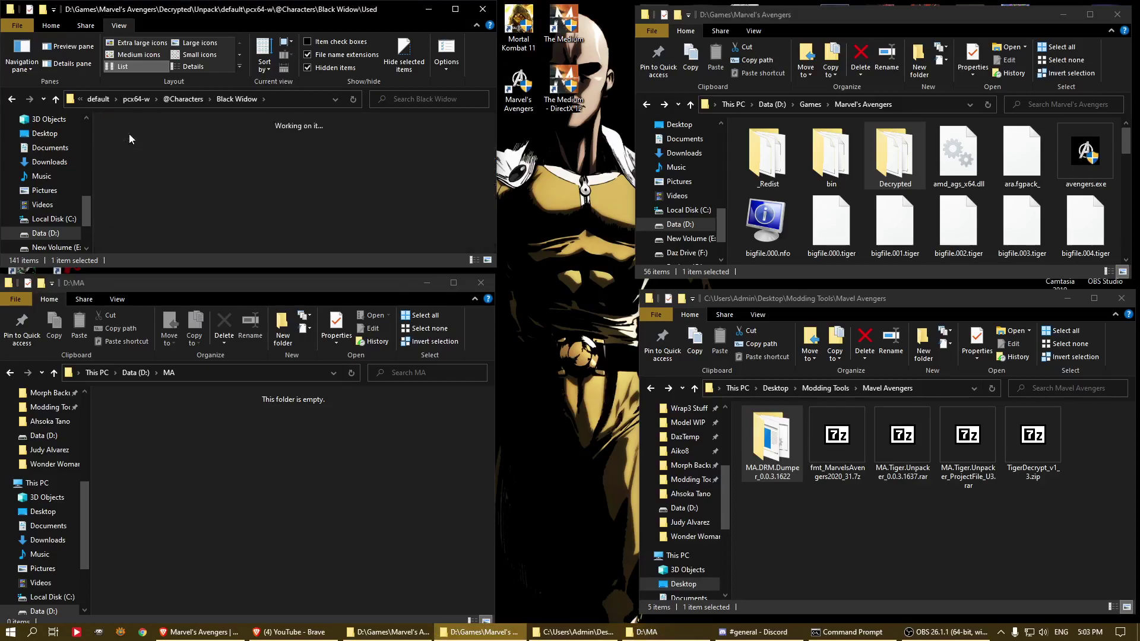
pyautogui.click(163, 234)
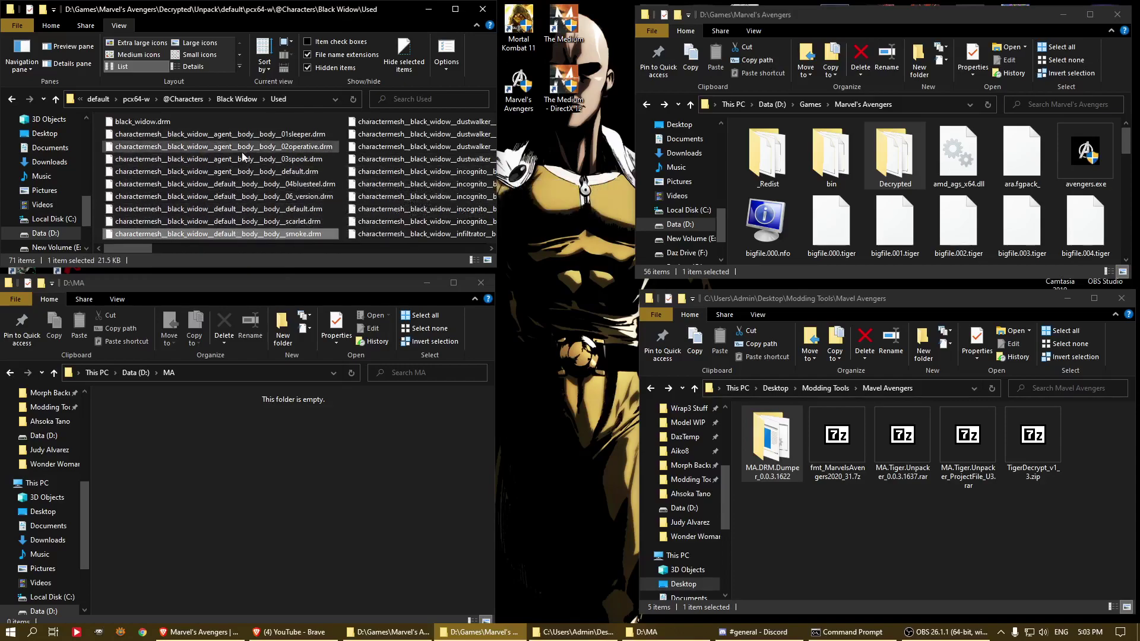
pyautogui.hscroll(2, 376, 186)
pyautogui.hscroll(-2, 368, 187)
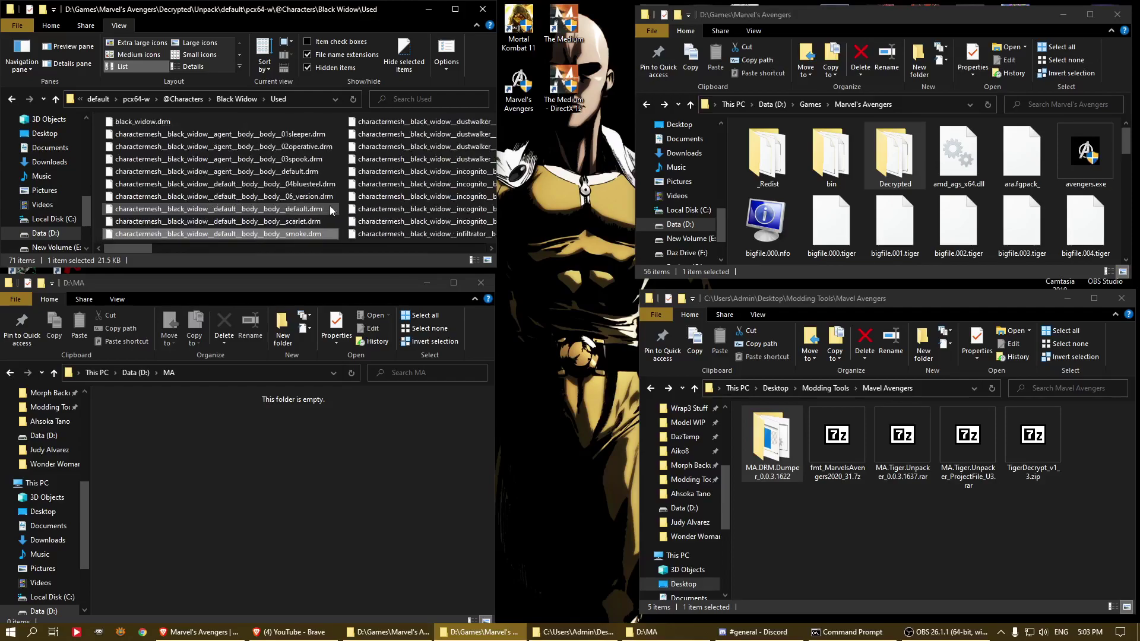
pyautogui.click(751, 450)
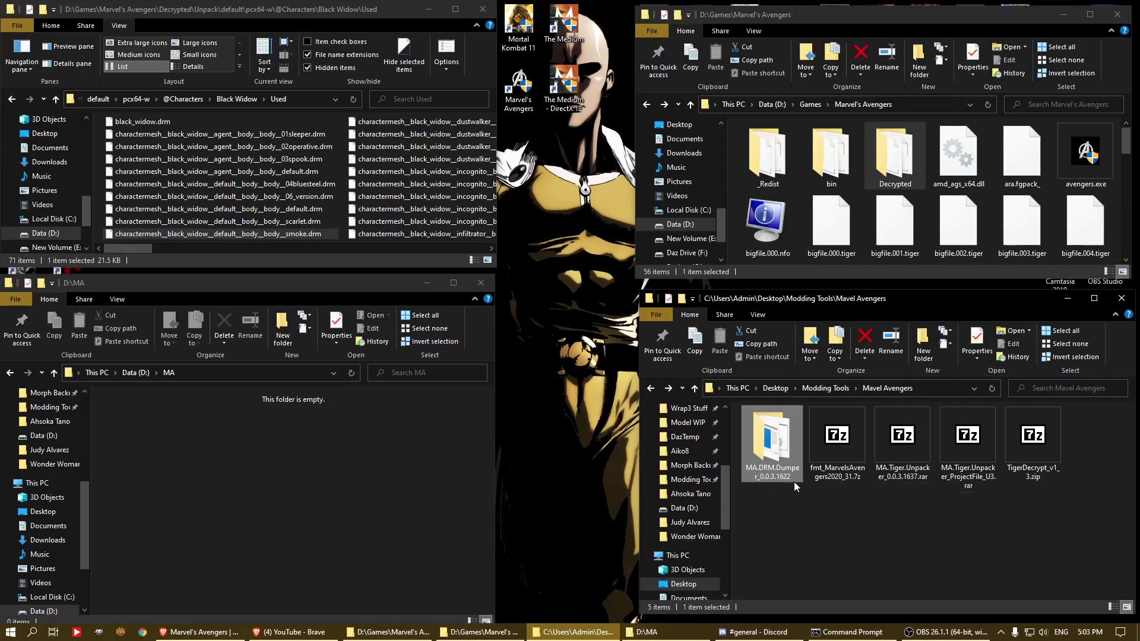
pyautogui.click(176, 633)
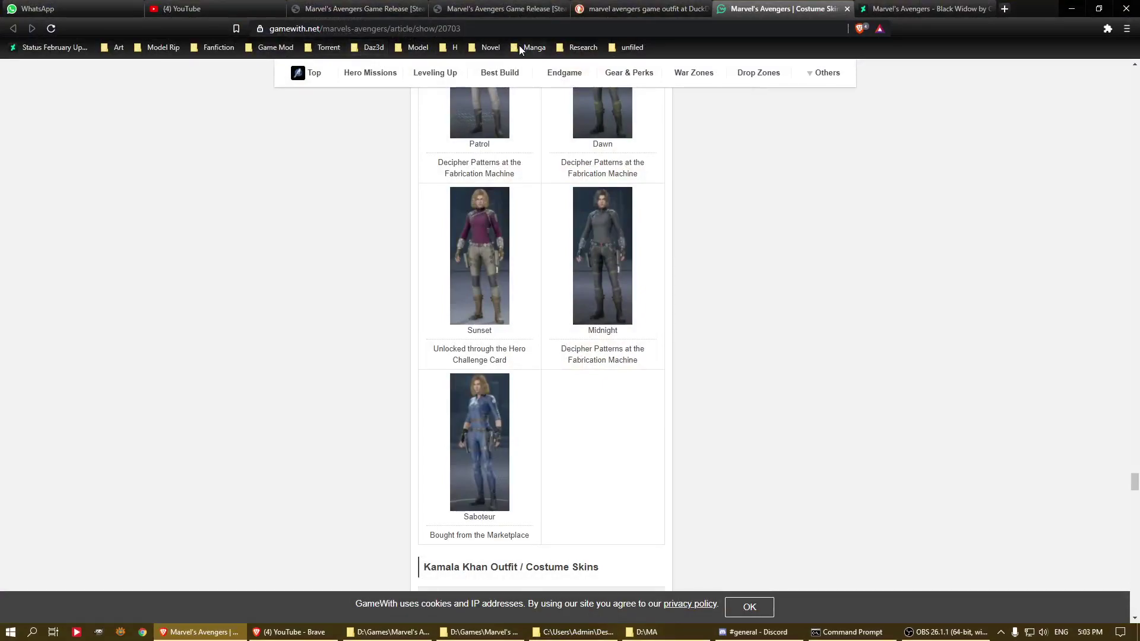
# Open the XeNTaX 3D/2D models bookmark from the Model folder in a new tab and scroll its topics
pyautogui.click(417, 47)
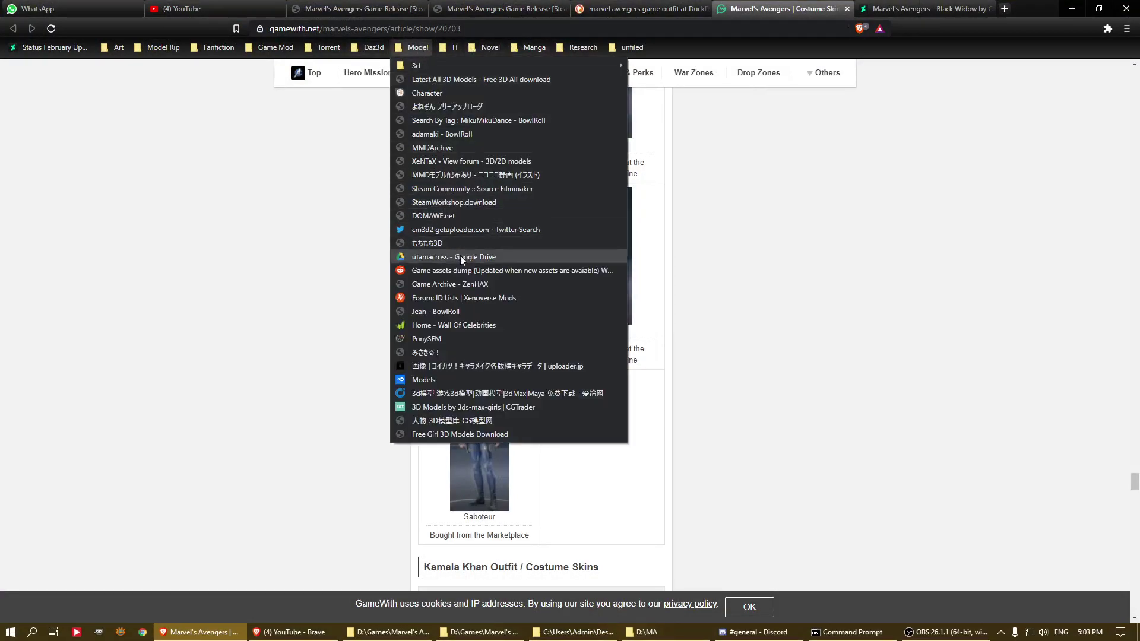
pyautogui.middleClick(420, 161)
pyautogui.click(921, 9)
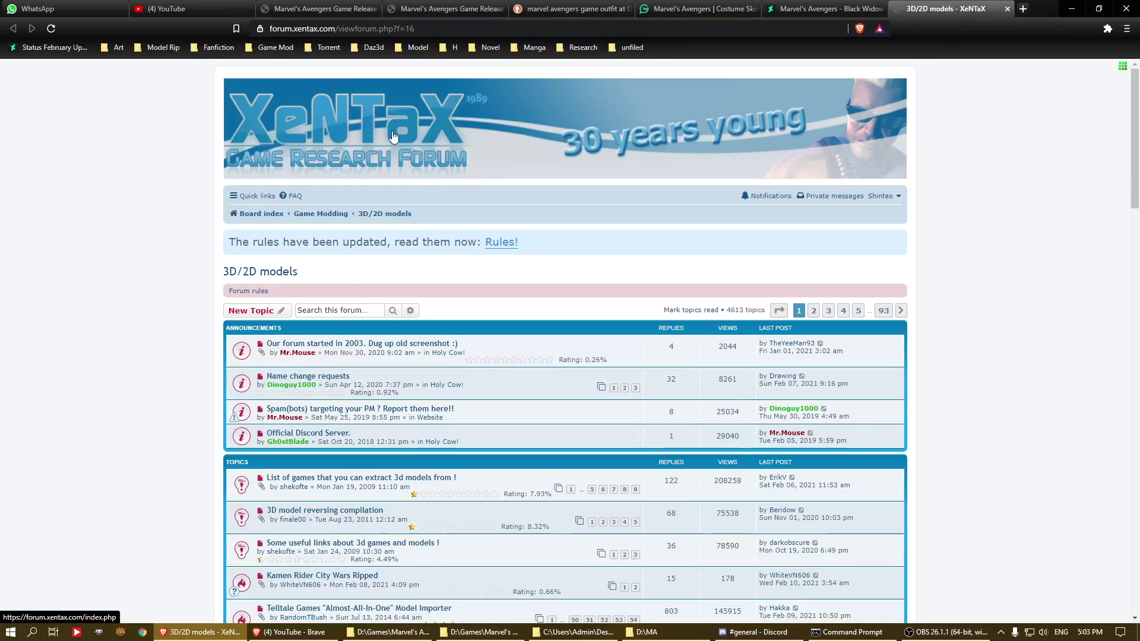
pyautogui.scroll(-6, 356, 516)
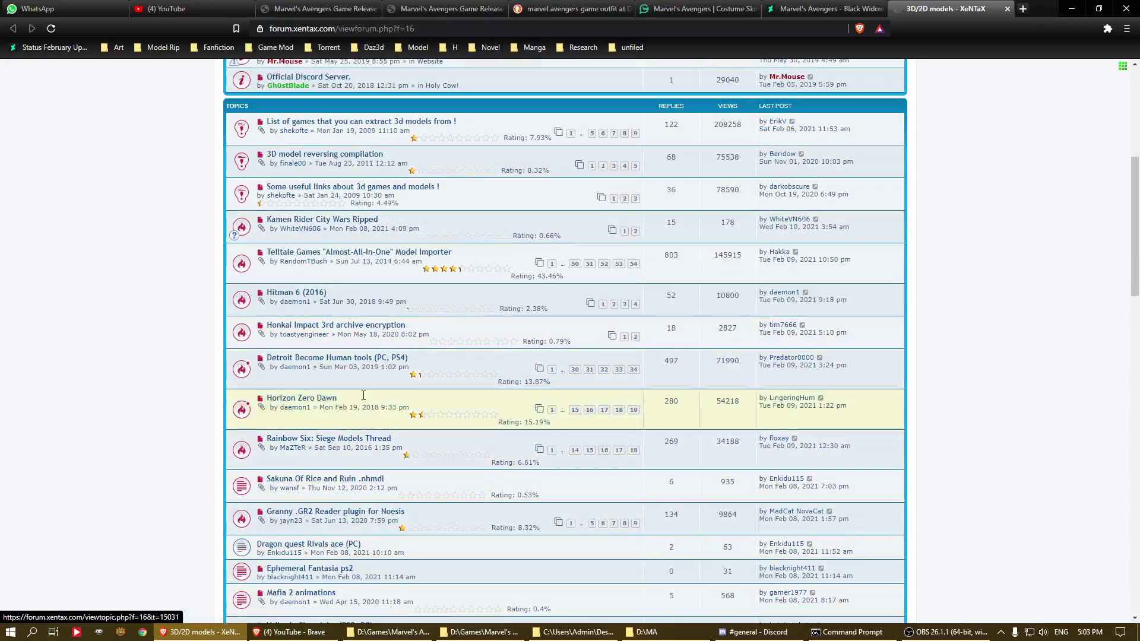
pyautogui.scroll(-3, 359, 389)
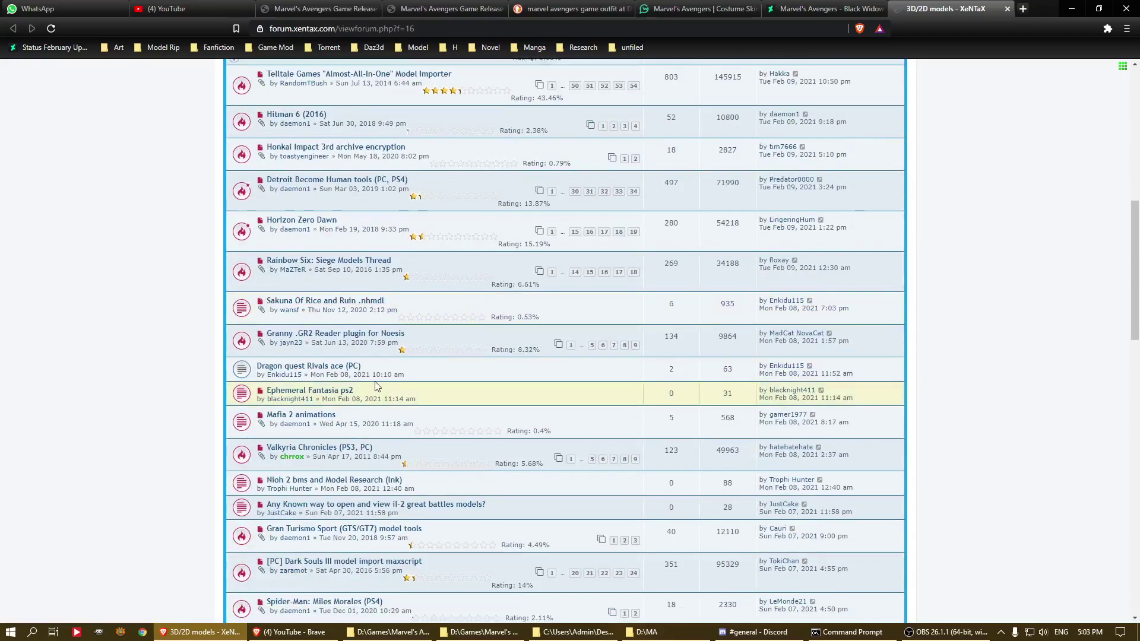
pyautogui.scroll(6, 376, 386)
pyautogui.scroll(-10, 364, 331)
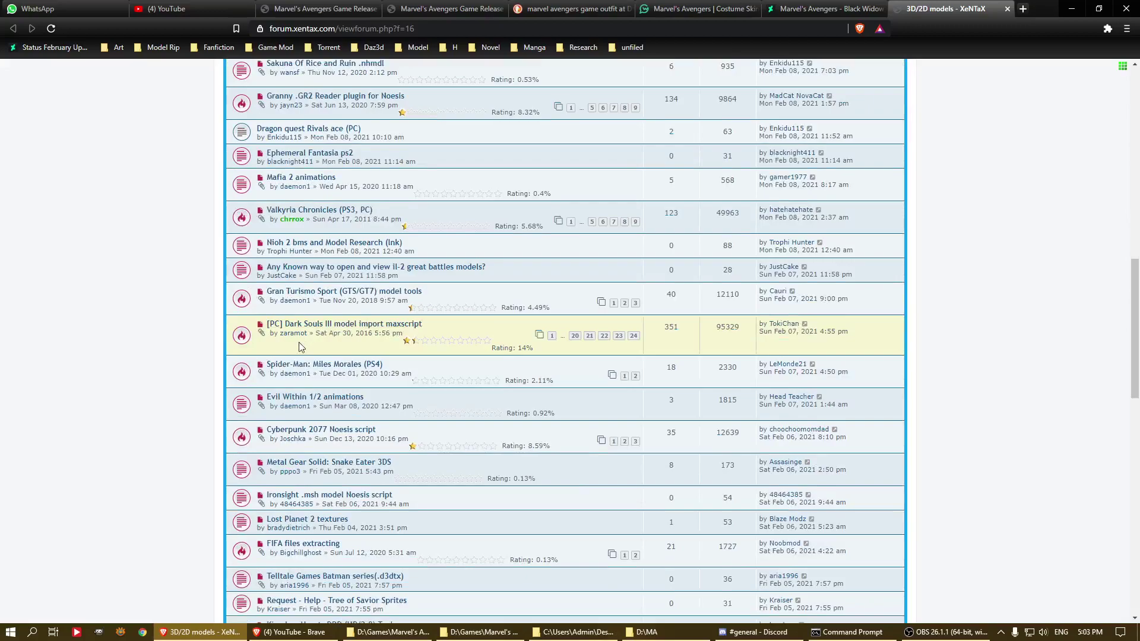
pyautogui.scroll(4, 300, 347)
pyautogui.scroll(-4, 295, 384)
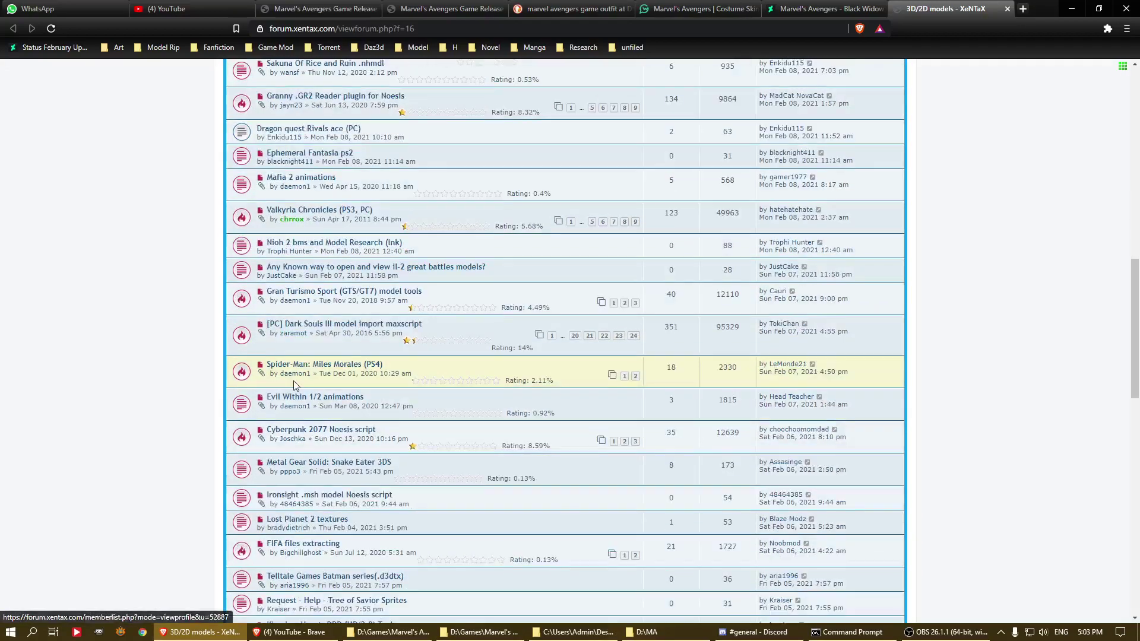
pyautogui.scroll(-11, 295, 384)
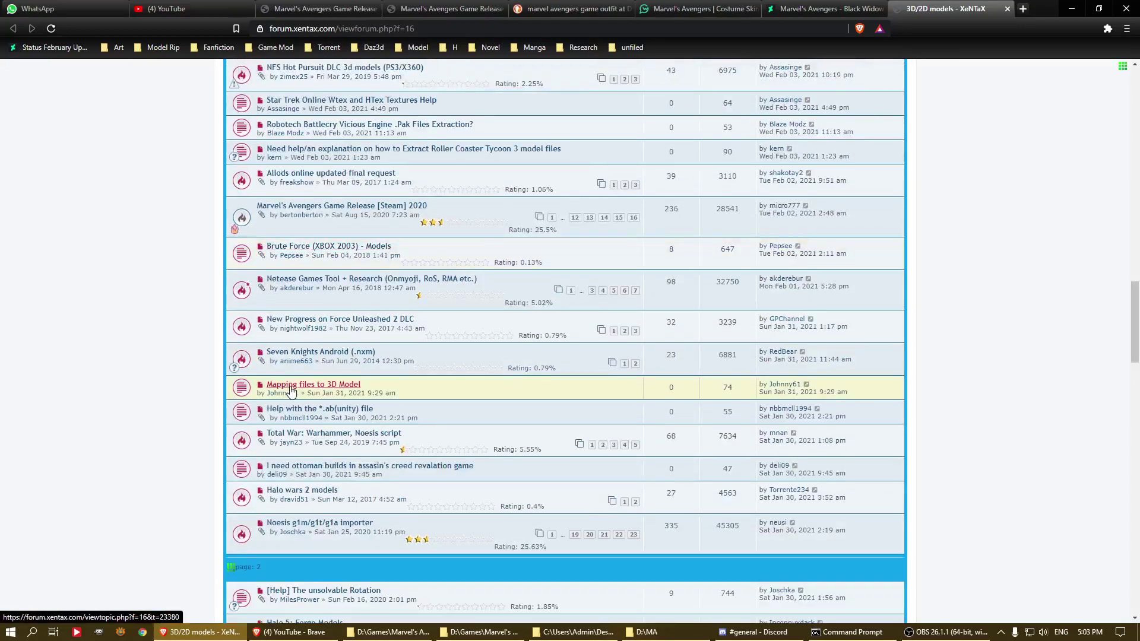
# Read the DRM Dumper notes in the Marvel's Avengers Game Release [Steam] 2020 thread, then minimize Brave
pyautogui.click(324, 206)
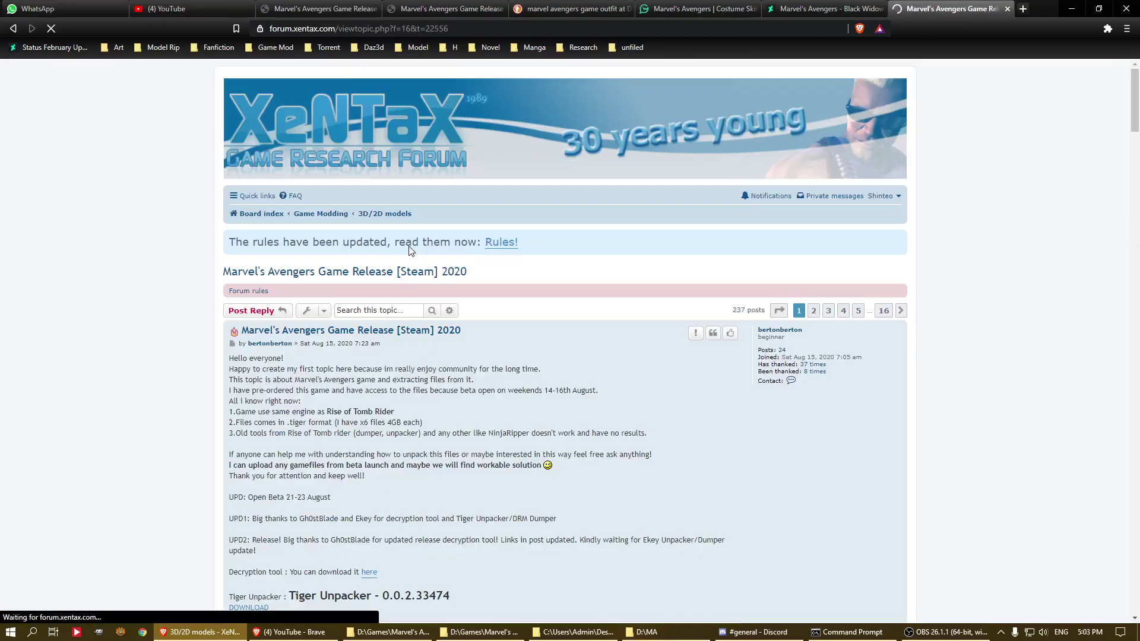
pyautogui.scroll(-7, 433, 256)
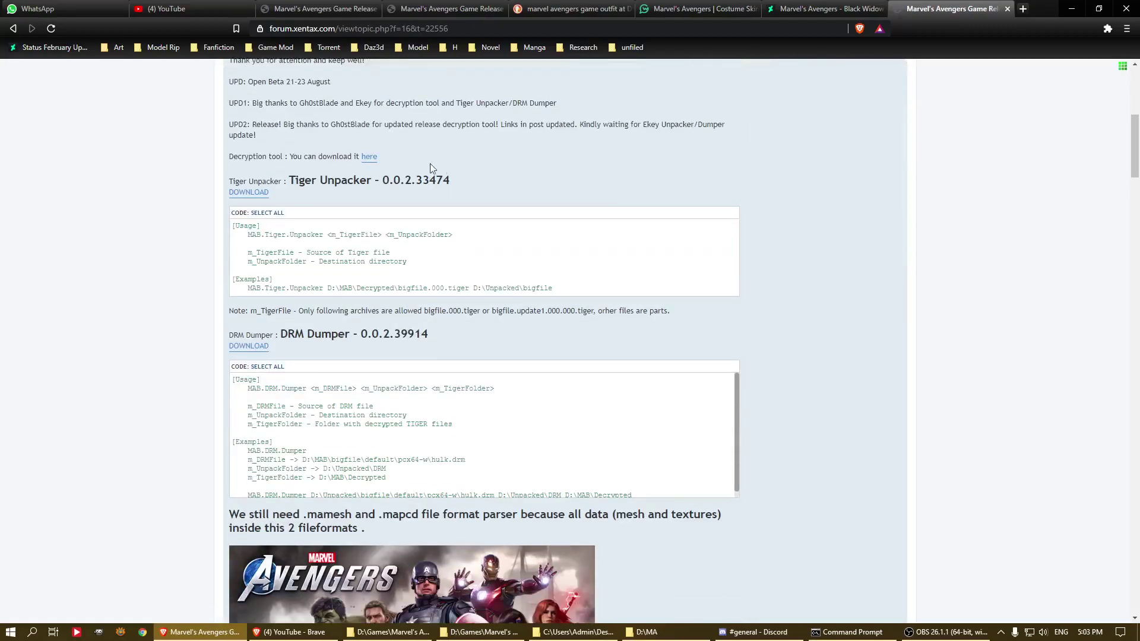
pyautogui.scroll(-2, 404, 273)
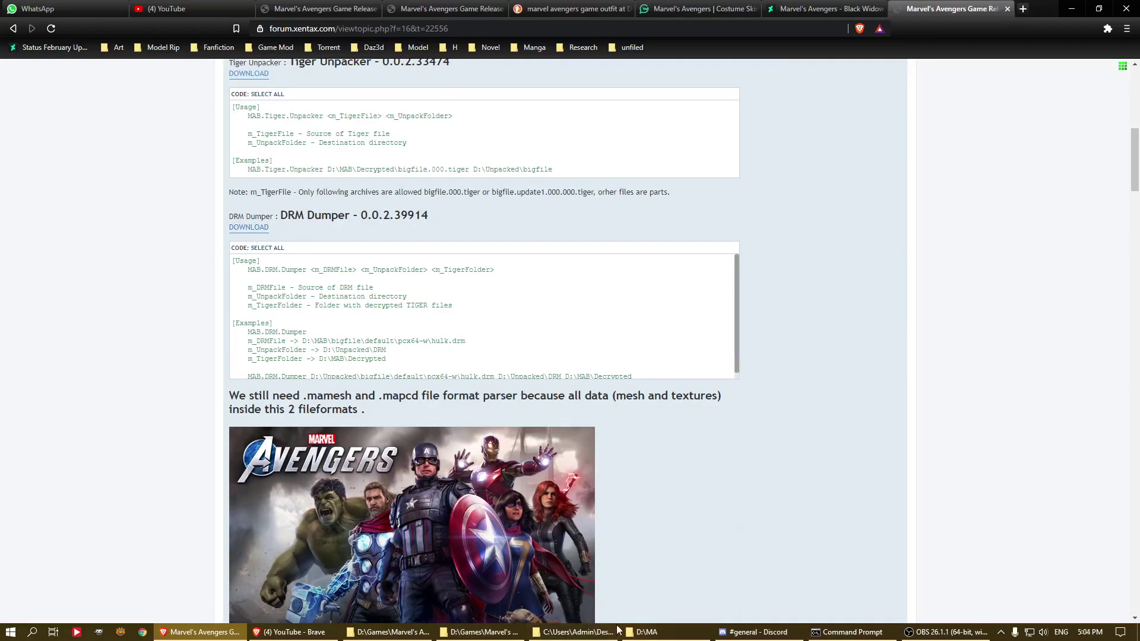
pyautogui.click(646, 631)
pyautogui.click(646, 631)
pyautogui.click(579, 631)
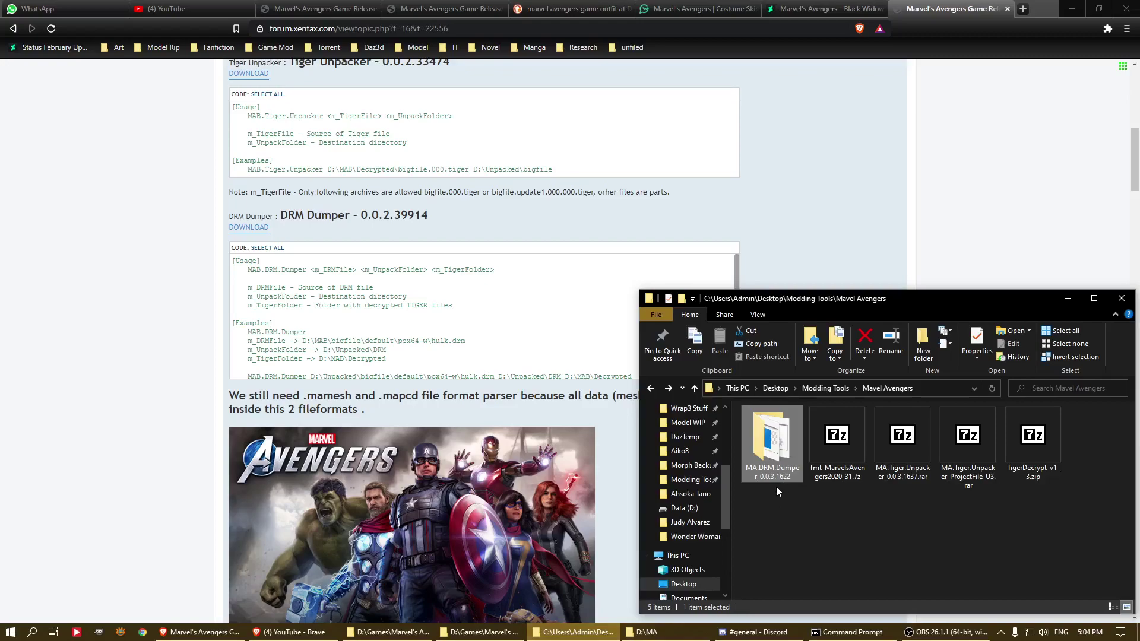
pyautogui.click(343, 222)
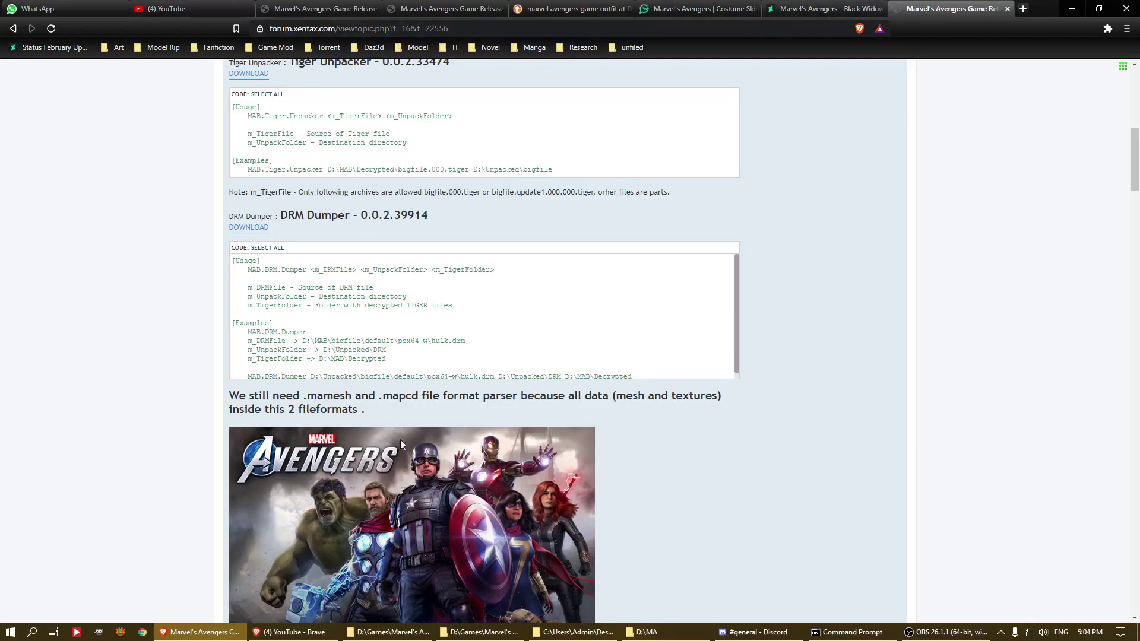
pyautogui.click(202, 632)
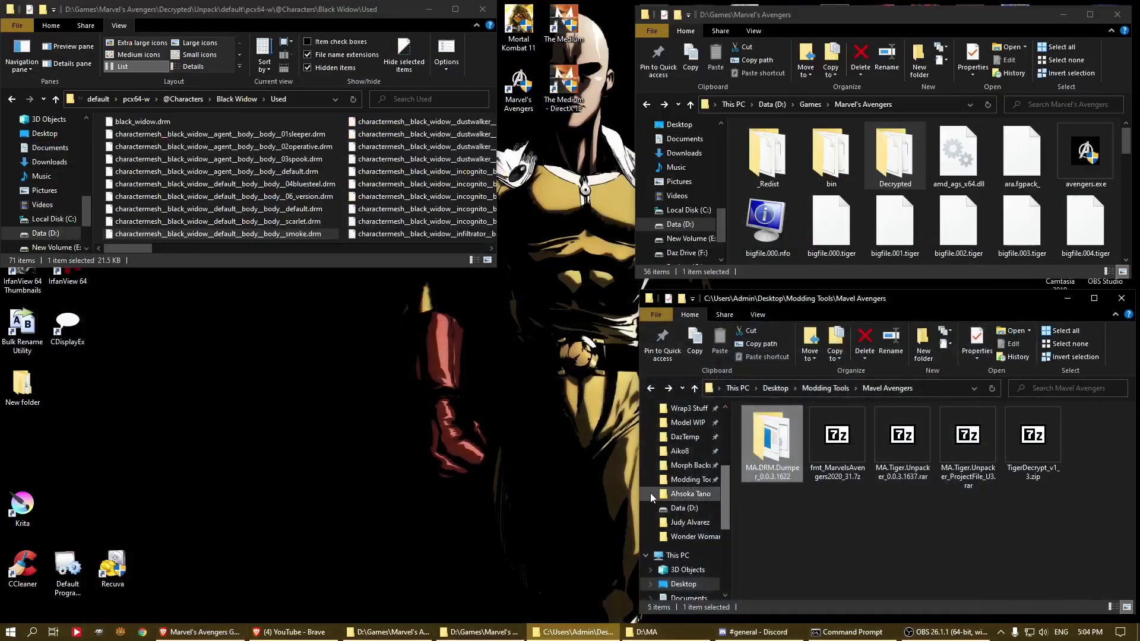
# Open the MA.DRM.Dumper_0.0.3.1622 folder and locate MA.DRM.Dumper.exe
pyautogui.click(643, 633)
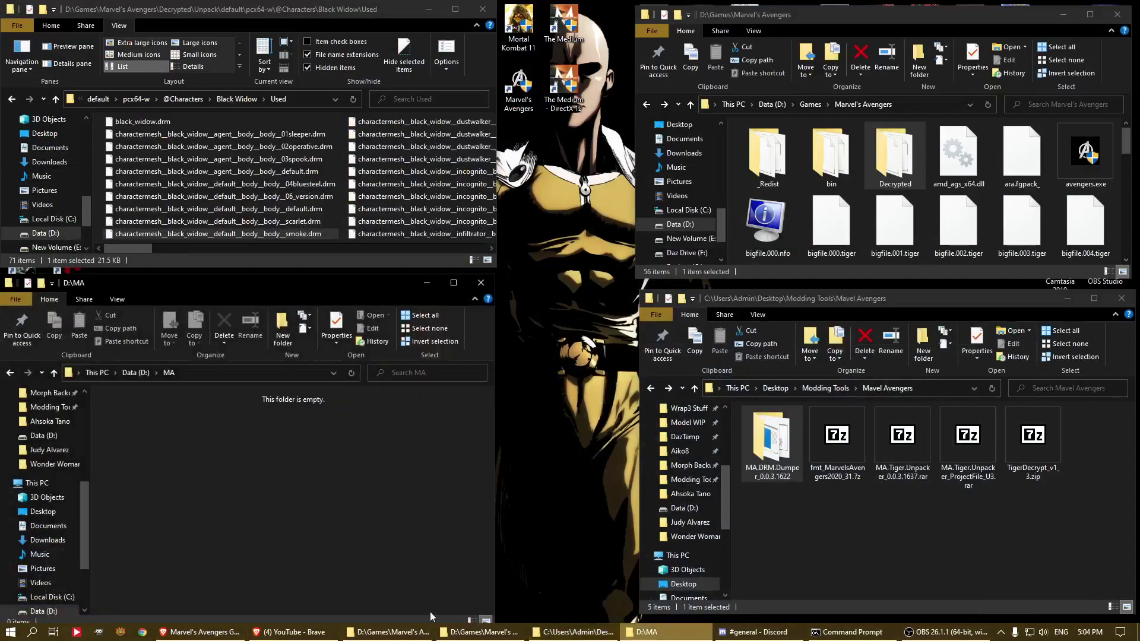
pyautogui.doubleClick(745, 438)
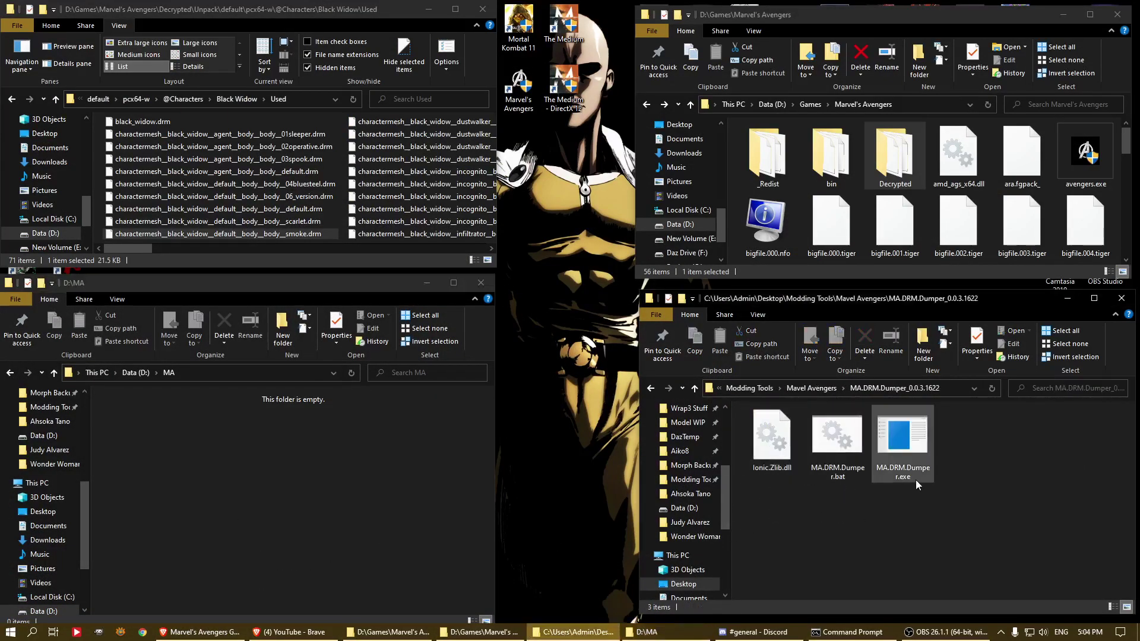
pyautogui.click(849, 632)
pyautogui.click(949, 512)
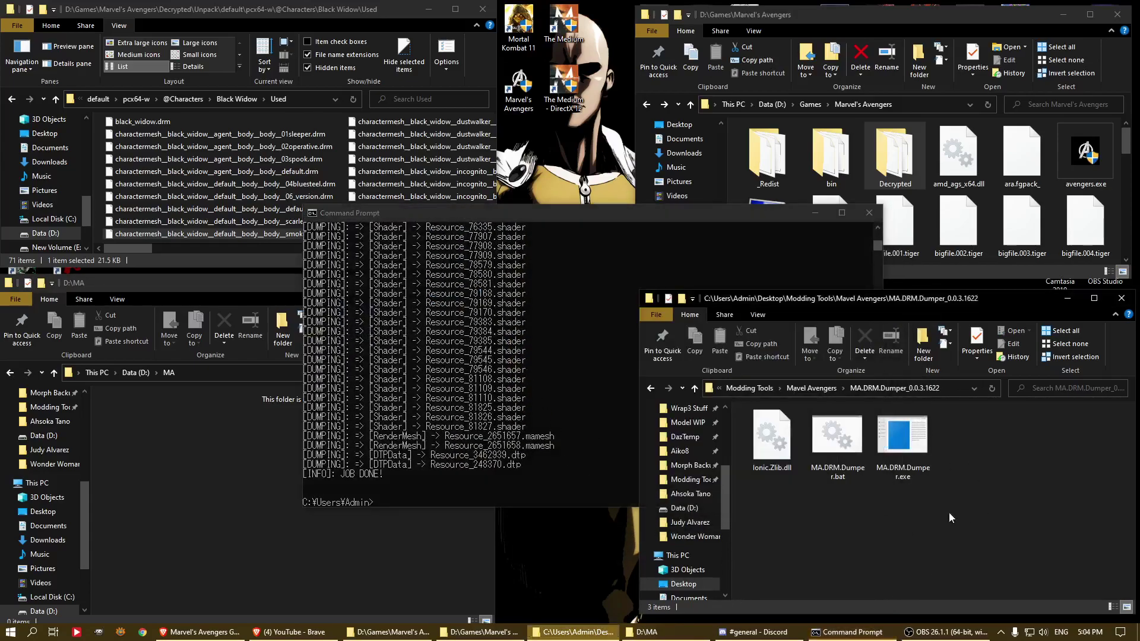
pyautogui.click(906, 449)
pyautogui.click(919, 537)
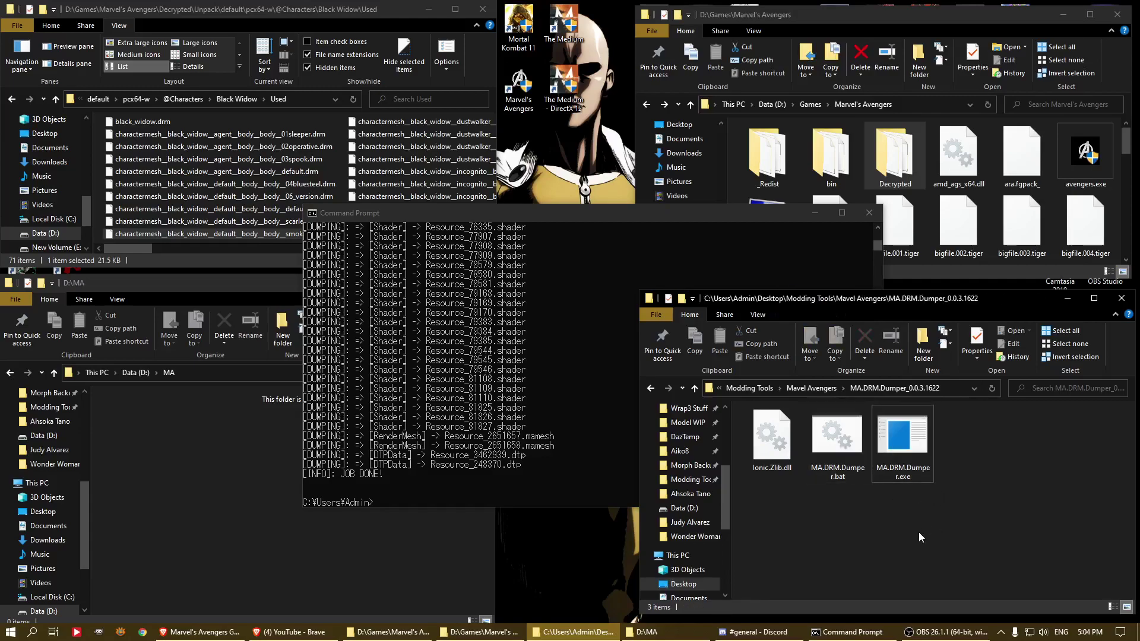
# Drop MA.DRM.Dumper.exe into Command Prompt to insert its full quoted path
pyautogui.click(372, 21)
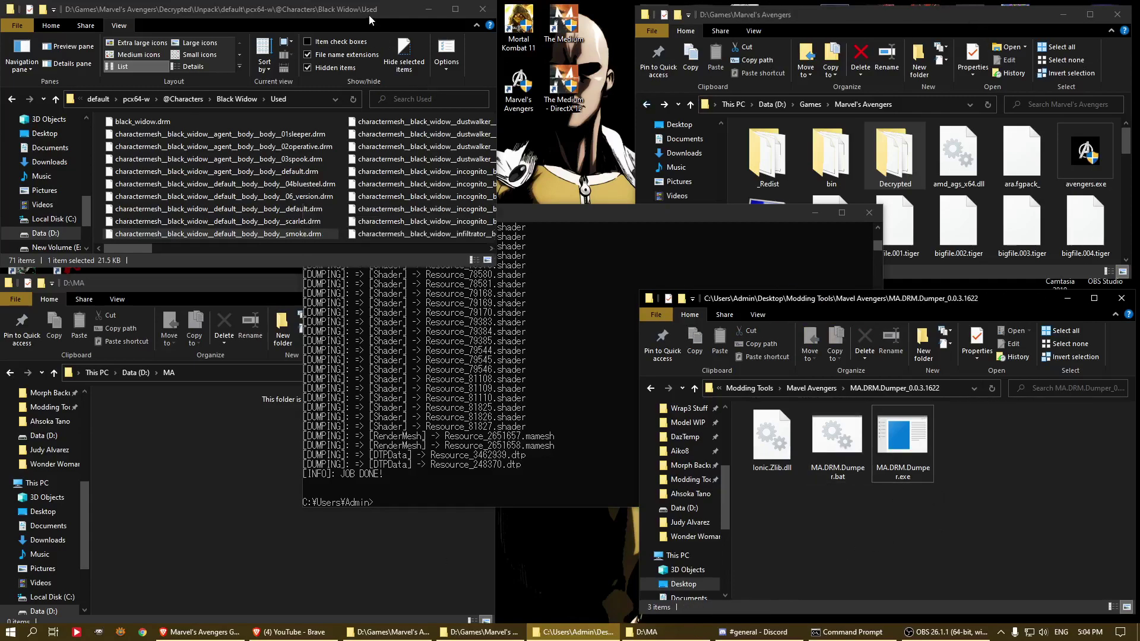
pyautogui.click(171, 291)
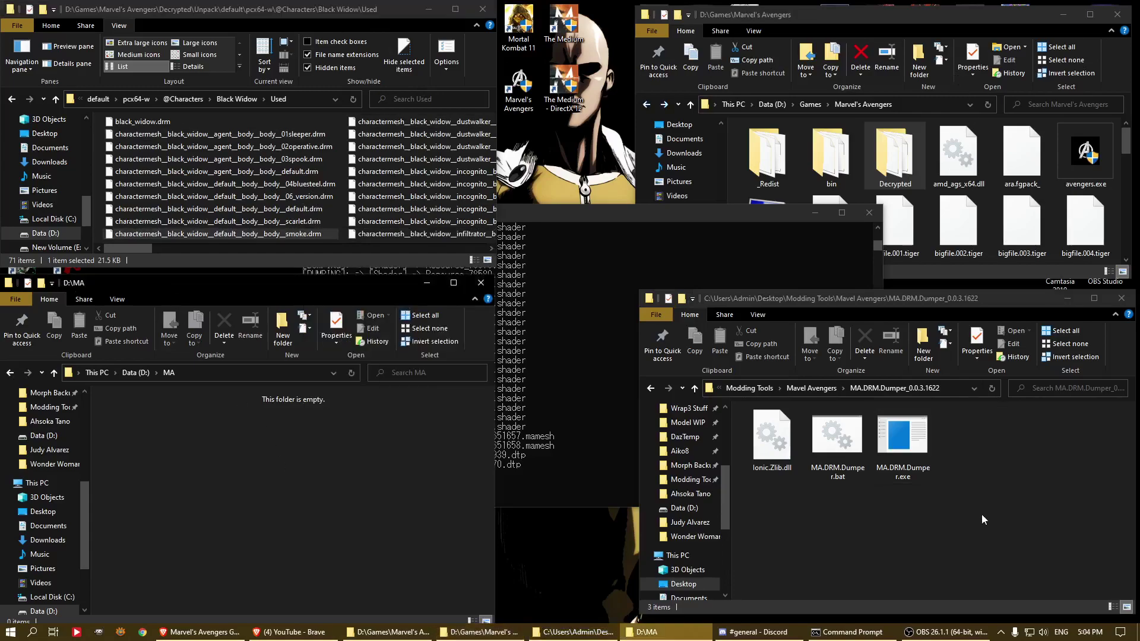
pyautogui.click(1009, 475)
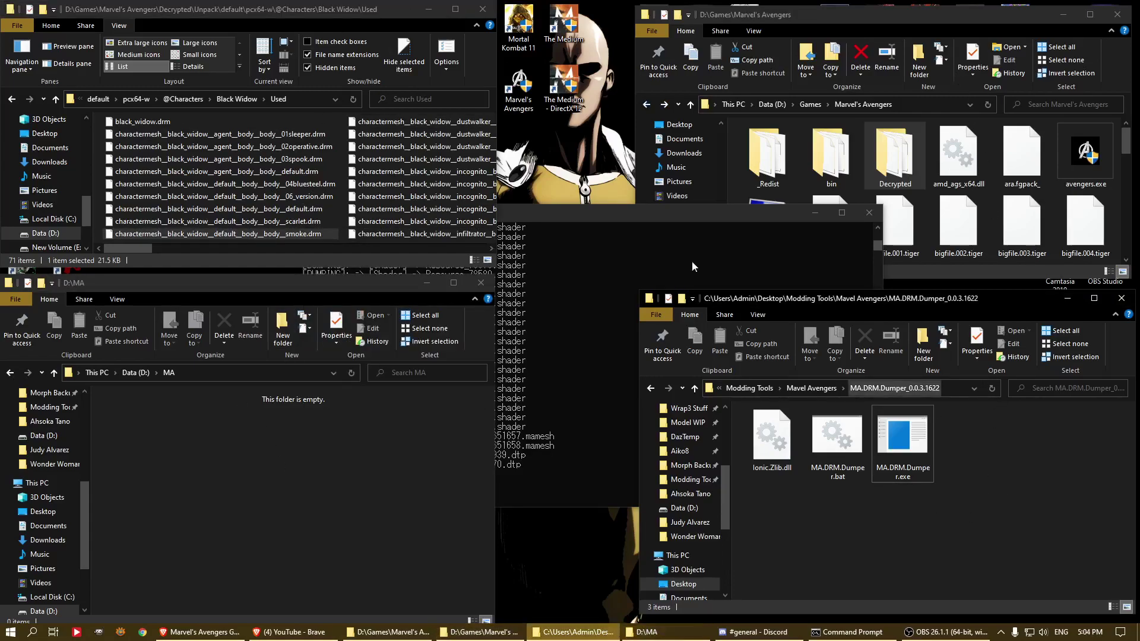
pyautogui.click(603, 222)
pyautogui.moveTo(913, 451); pyautogui.dragTo(604, 486)
pyautogui.click(597, 483)
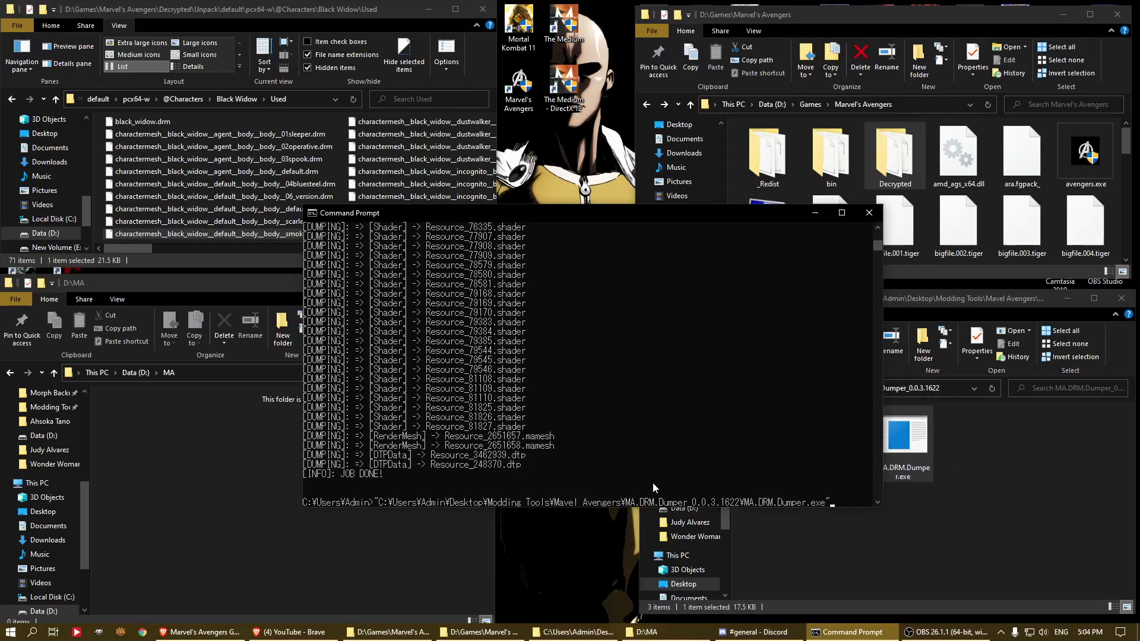
# Run MA.DRM.Dumper.exe without arguments to print its m_DRMFile, m_UnpackFolder and m_TigerFolder usage
pyautogui.press('Return')
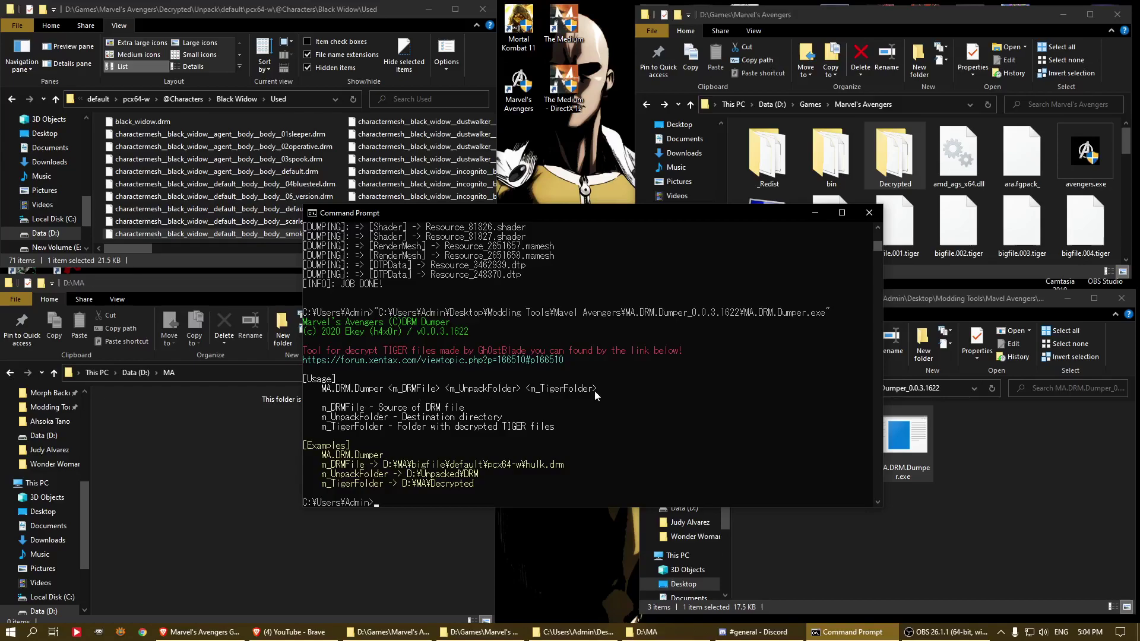
pyautogui.click(893, 188)
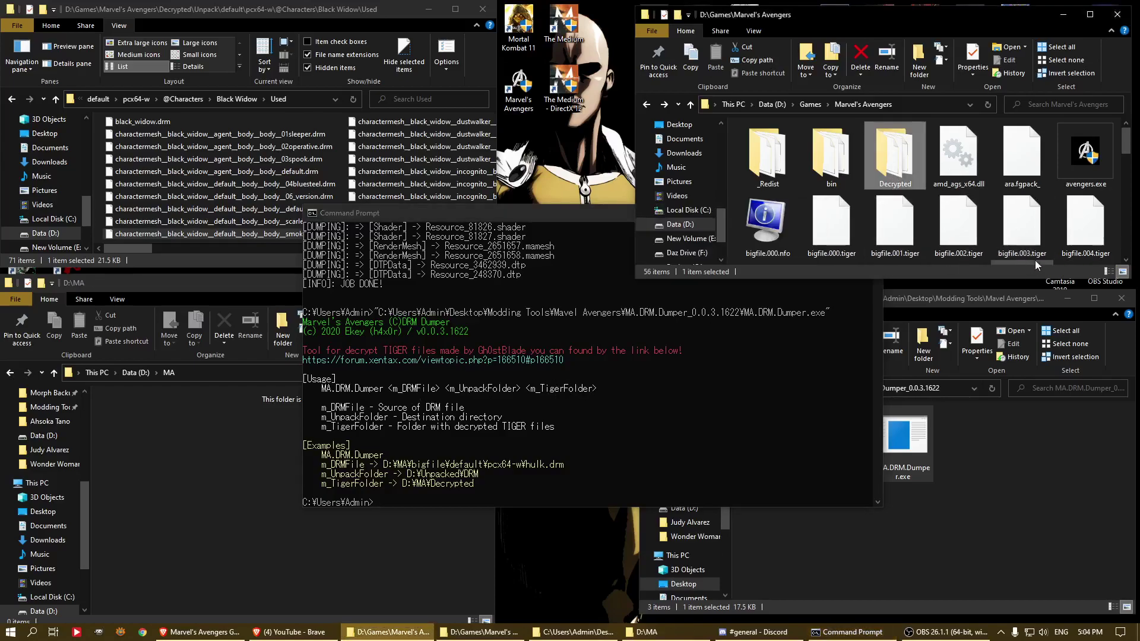
pyautogui.click(144, 494)
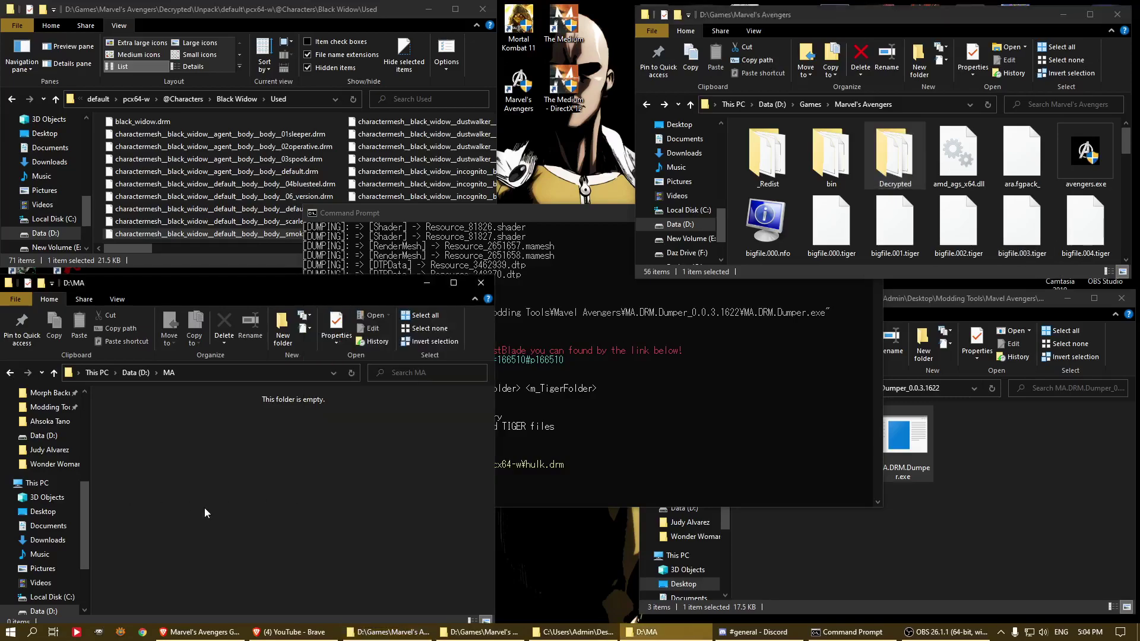
pyautogui.click(679, 424)
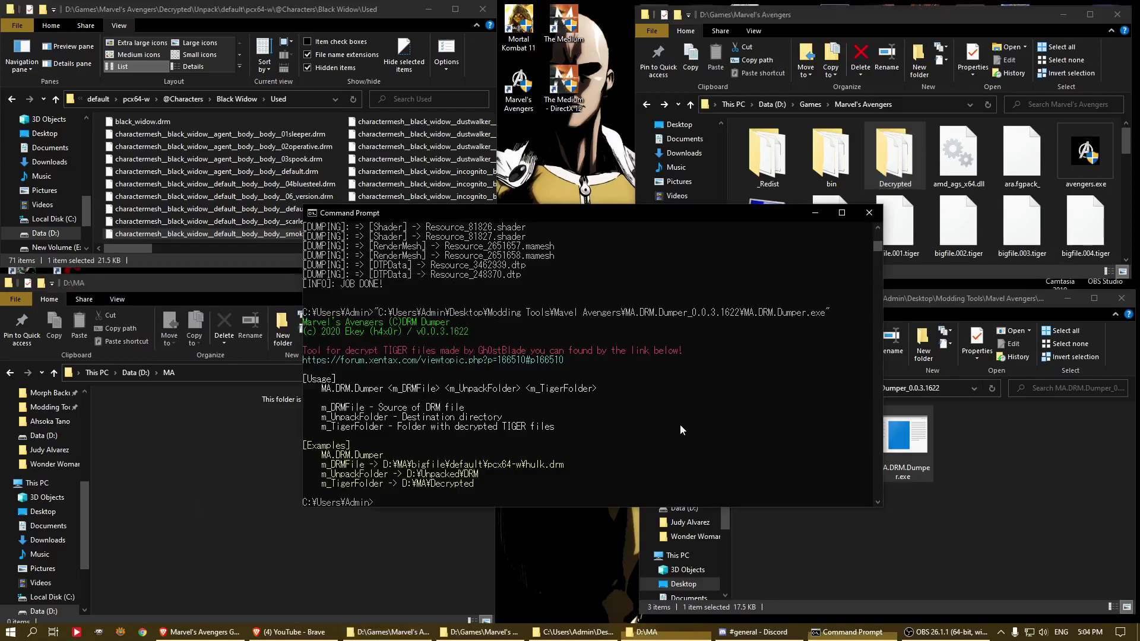
pyautogui.click(231, 133)
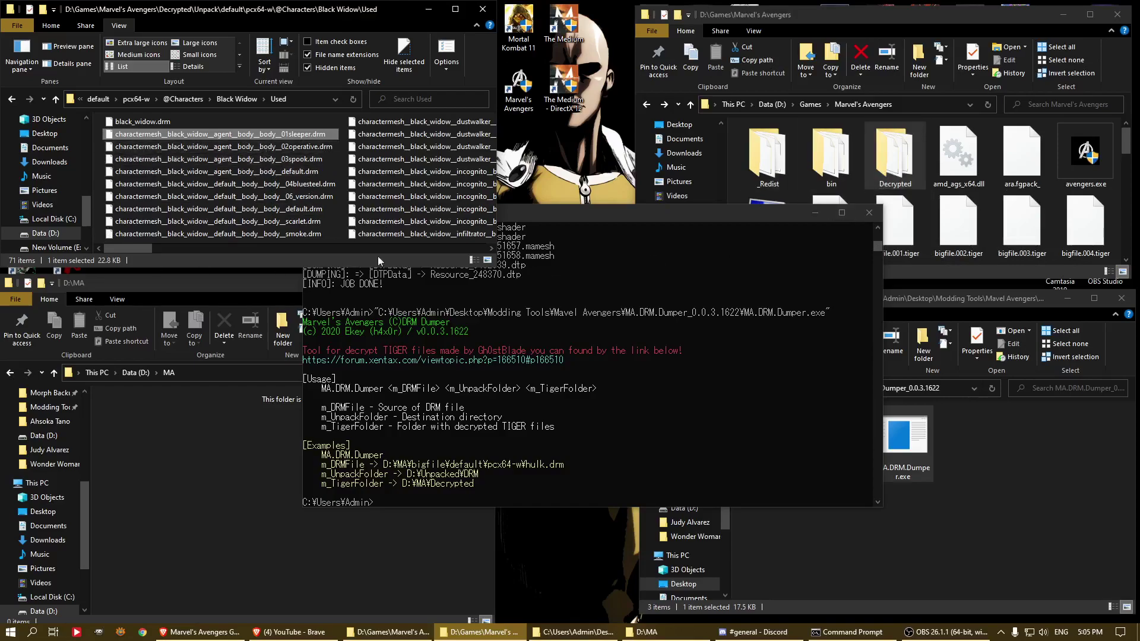
# Scroll through the Black Widow Used .drm list and step along the costume files
pyautogui.scroll(-5, 274, 190)
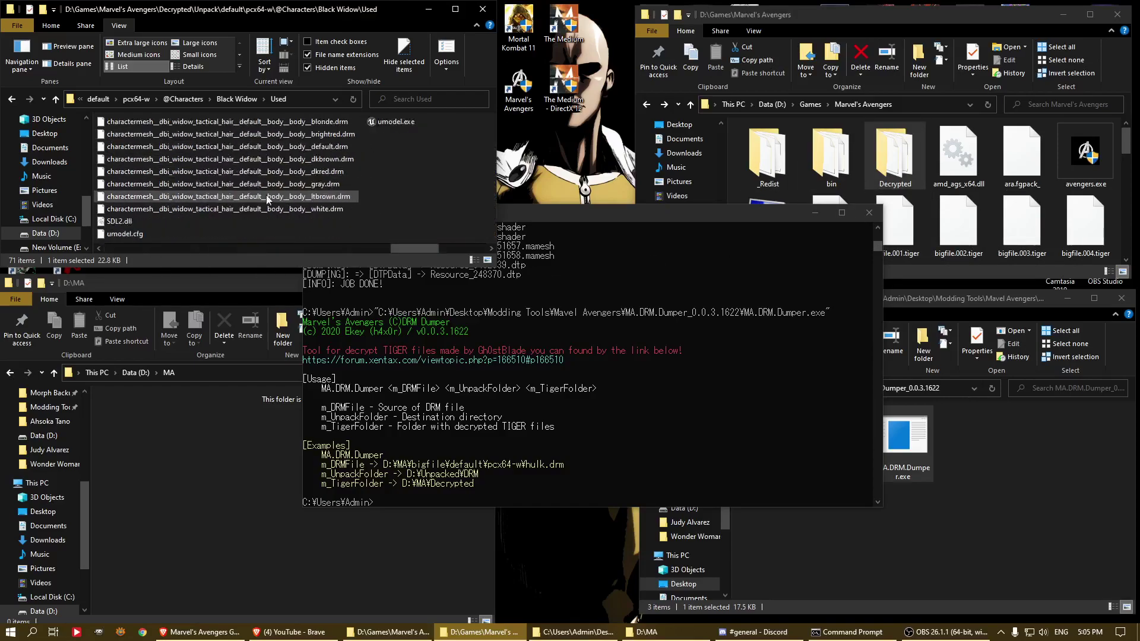
pyautogui.scroll(5, 270, 196)
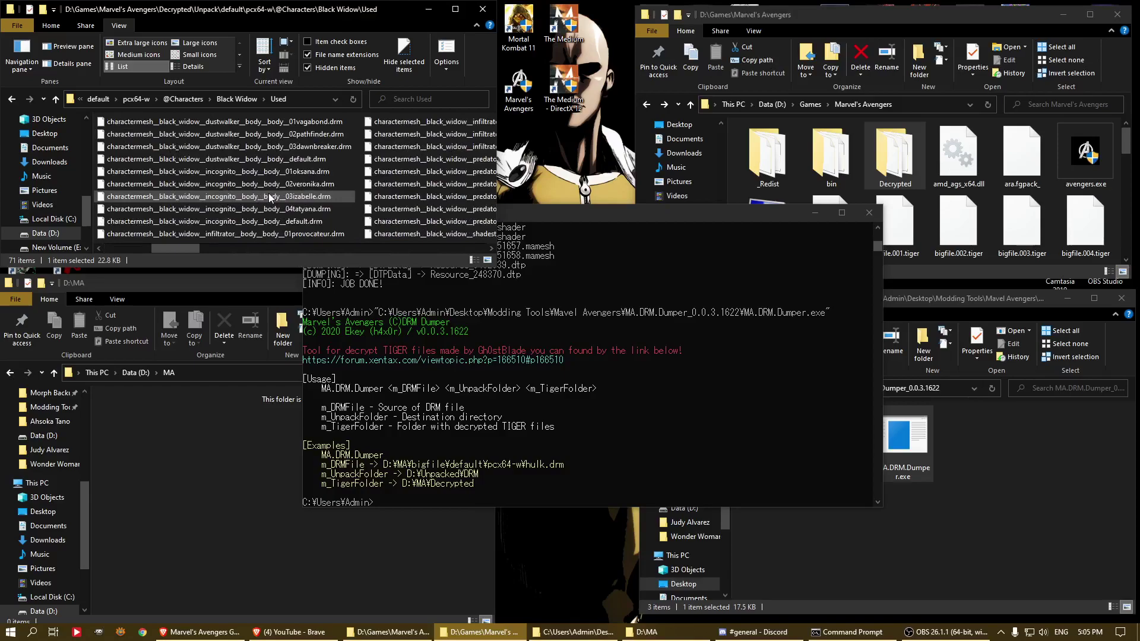
pyautogui.scroll(-1, 271, 198)
pyautogui.scroll(-1, 270, 197)
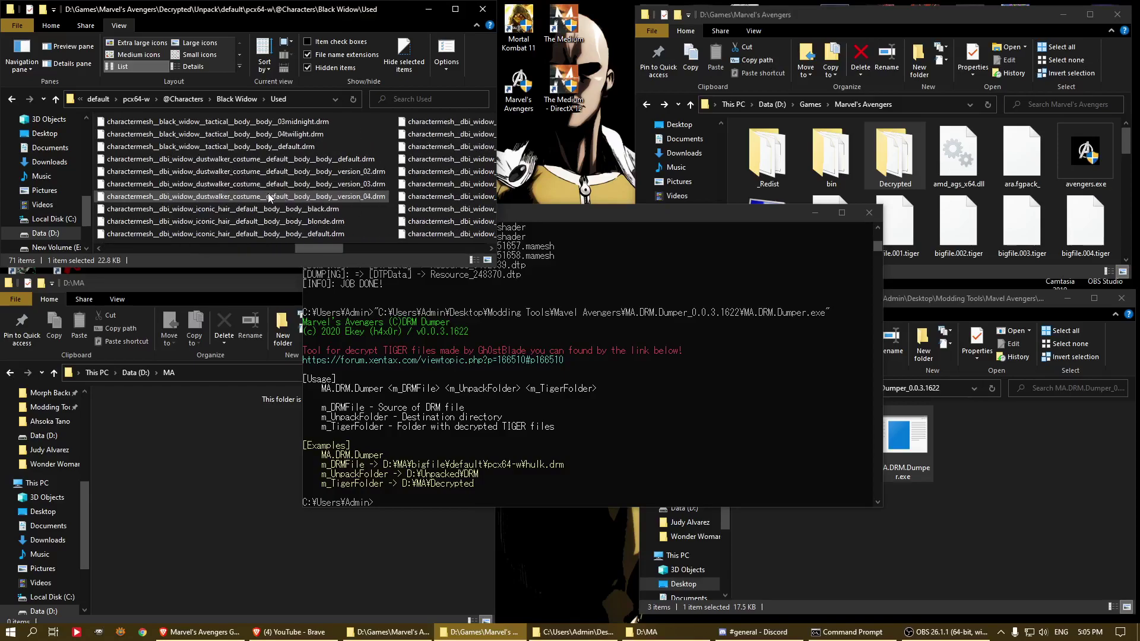
pyautogui.scroll(5, 269, 198)
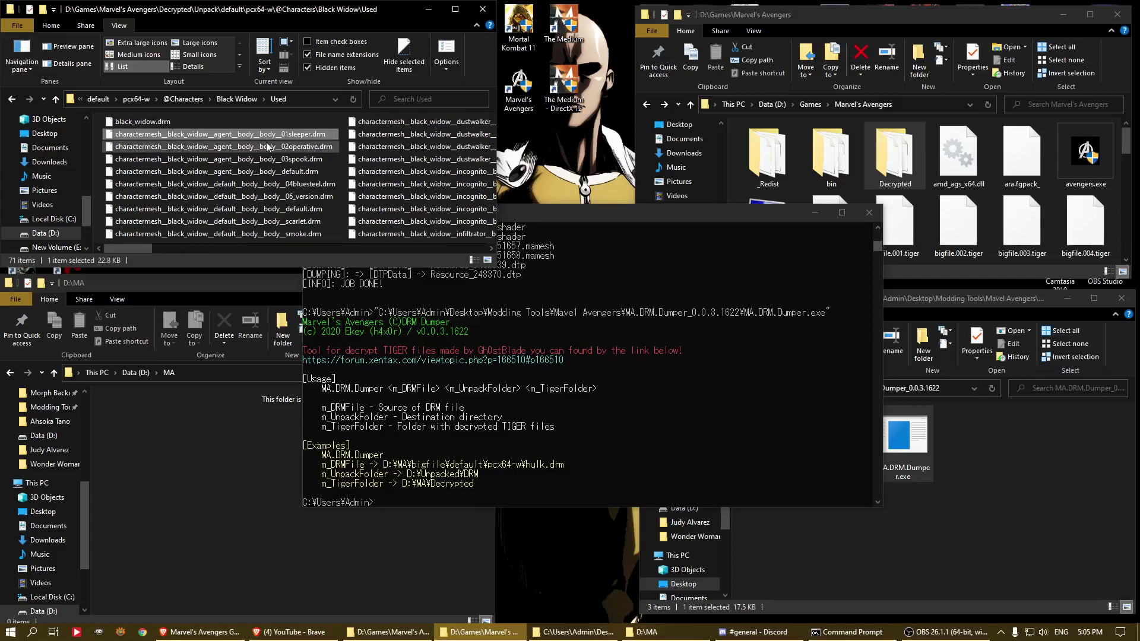
pyautogui.press('Right')
pyautogui.press('Right')
pyautogui.press('Right')
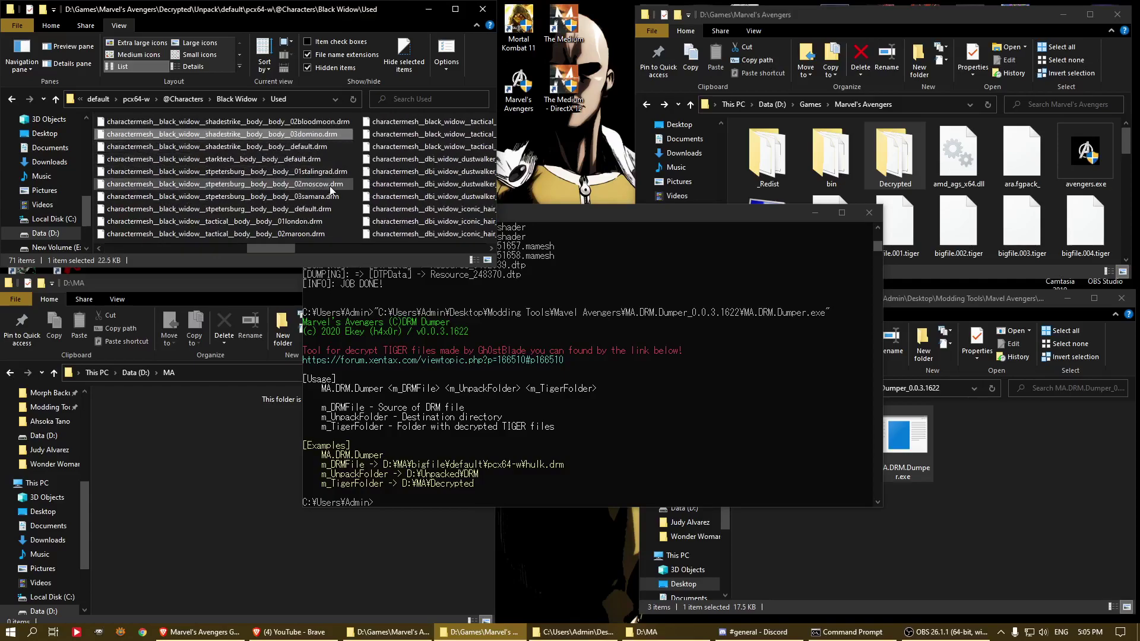
# Inspect the tactical body default and iconic hair white, dkbrown and default files, then show the forum
pyautogui.click(205, 151)
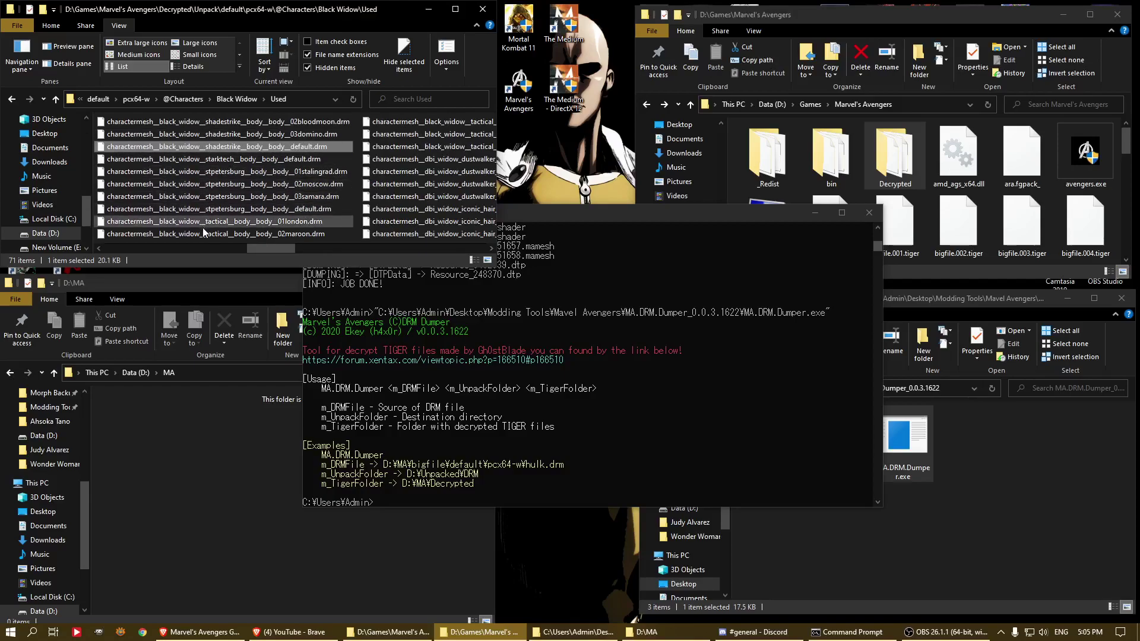
pyautogui.scroll(-2, 201, 228)
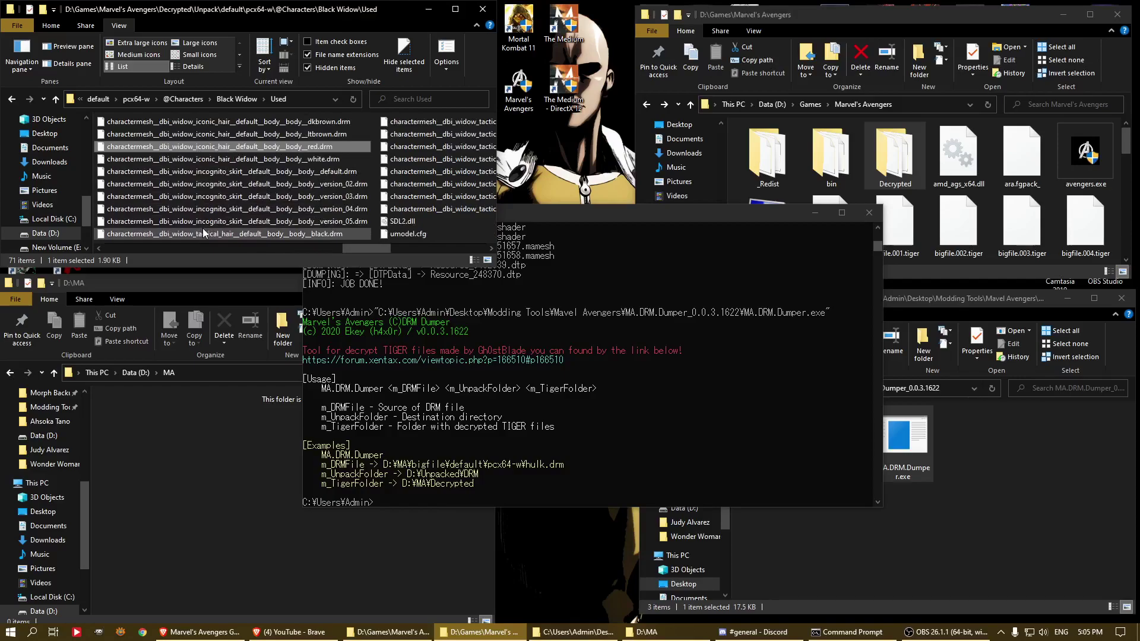
pyautogui.click(223, 159)
pyautogui.click(277, 122)
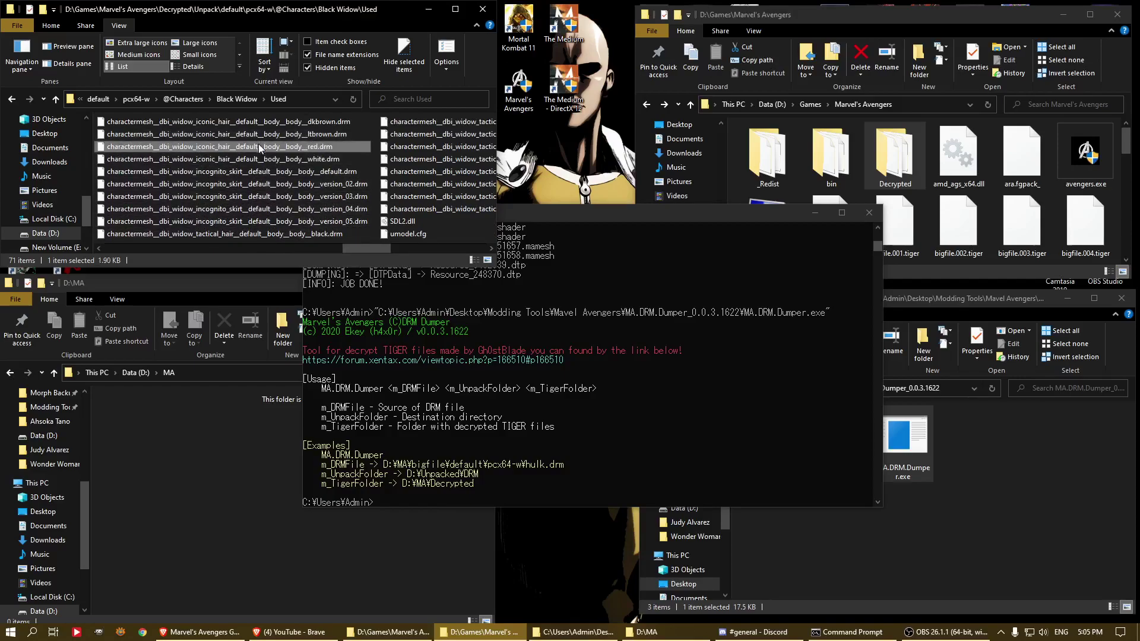
pyautogui.scroll(2, 284, 189)
pyautogui.click(251, 233)
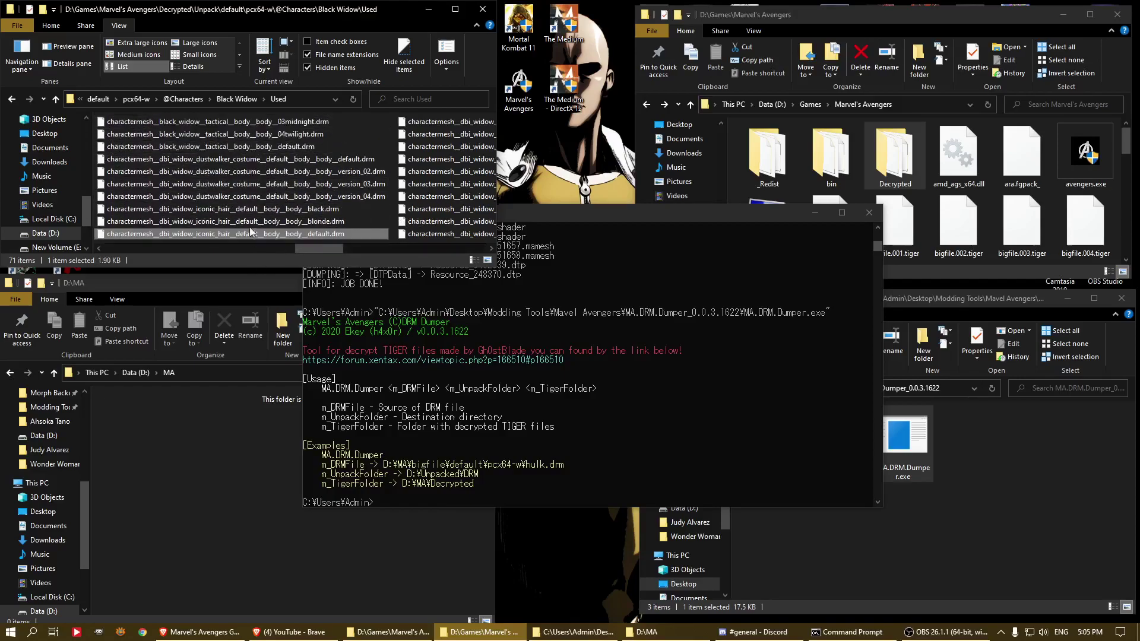
pyautogui.click(200, 632)
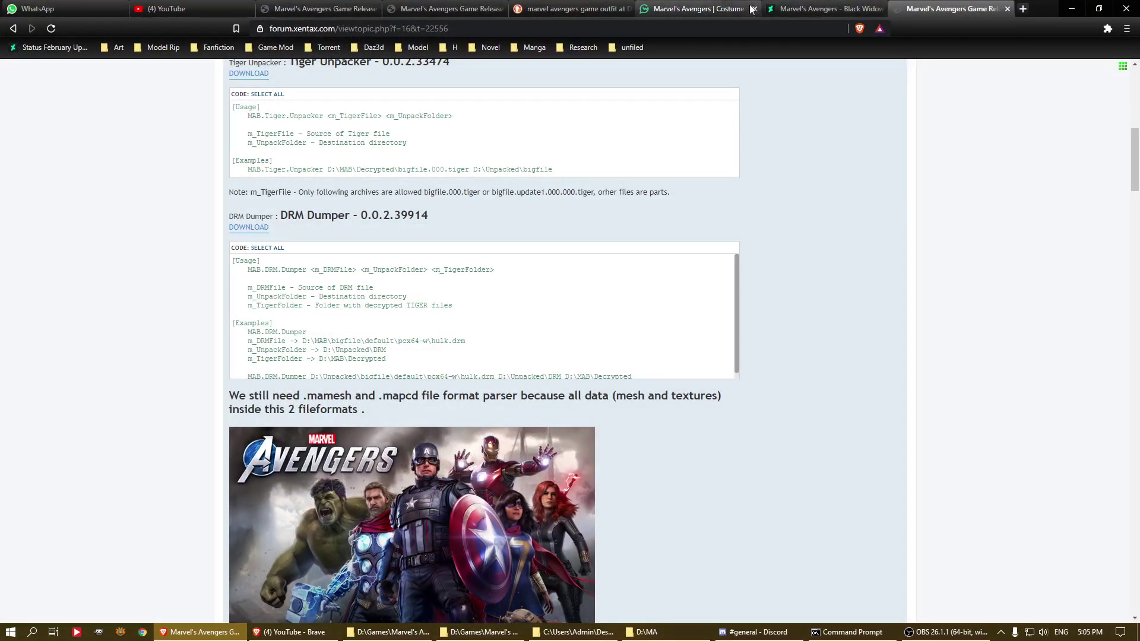
# Browse GameWith's Black Widow outfits such as Patrol, Midnight and Stark Tech
pyautogui.click(831, 9)
pyautogui.click(731, 10)
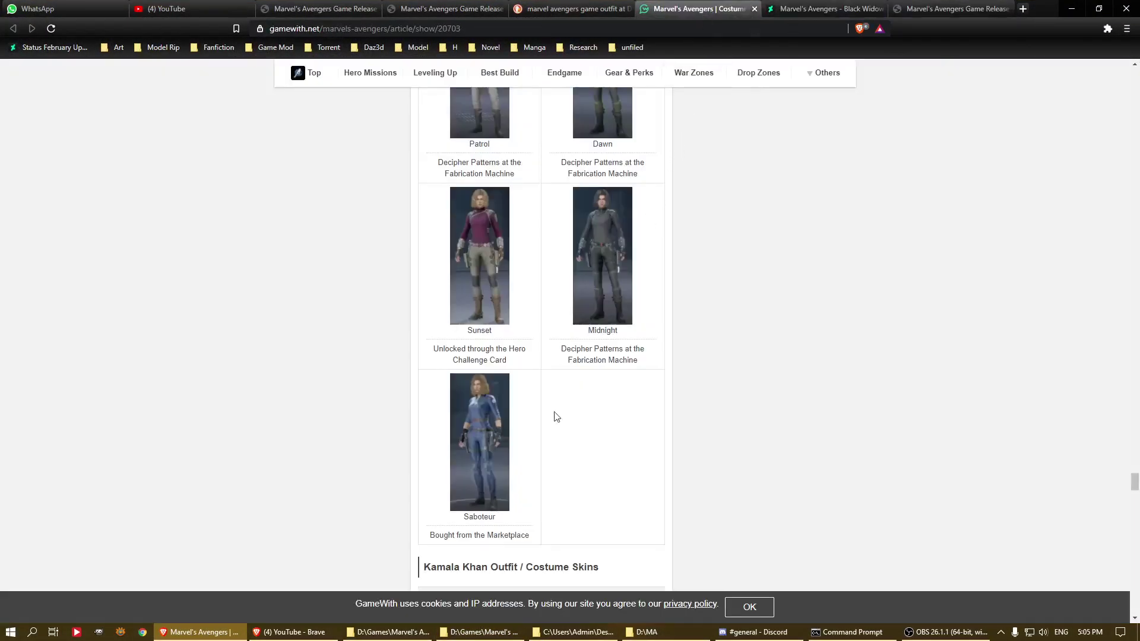
pyautogui.scroll(5, 557, 417)
pyautogui.scroll(-2, 610, 383)
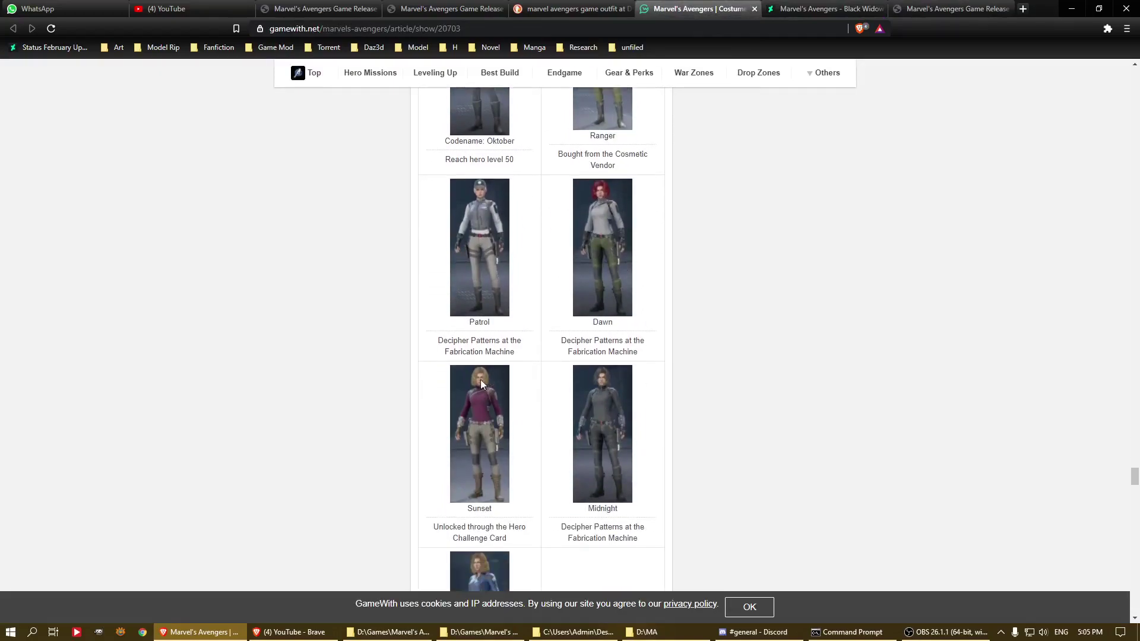
pyautogui.scroll(3, 605, 314)
pyautogui.scroll(6, 605, 355)
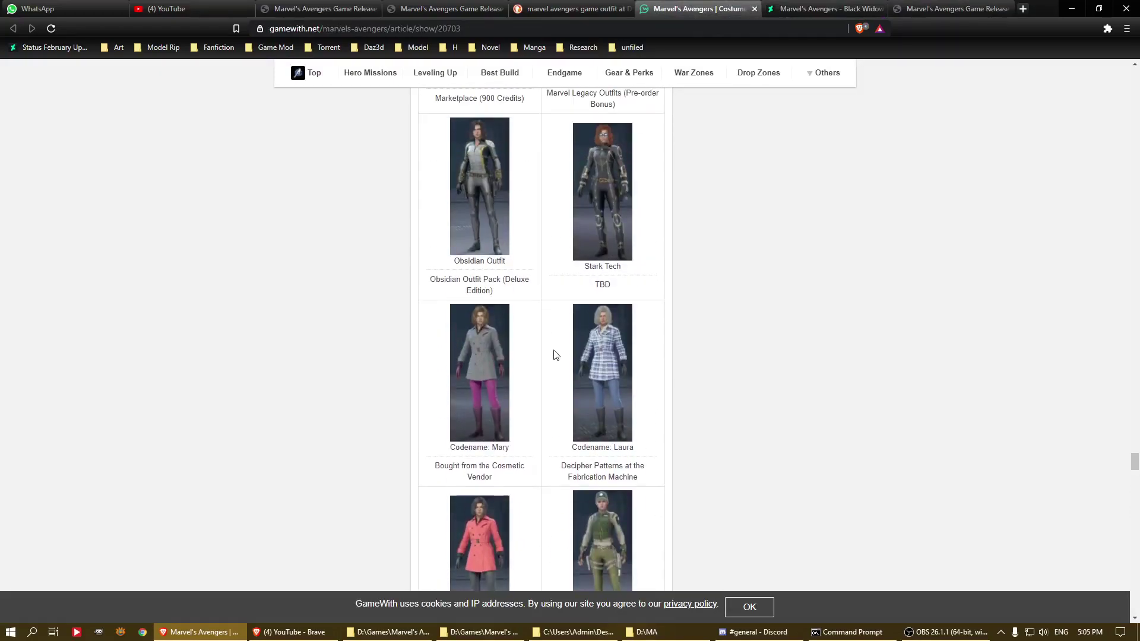
pyautogui.scroll(4, 597, 336)
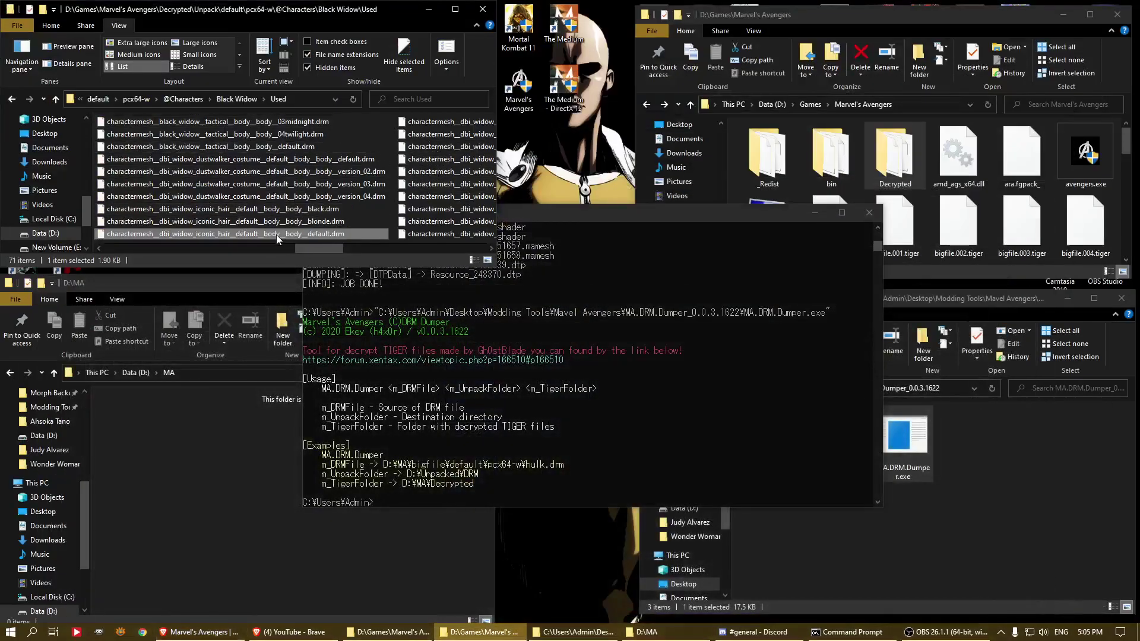
# Step through the iconic hair colour variants and select the agent body default file
pyautogui.click(238, 212)
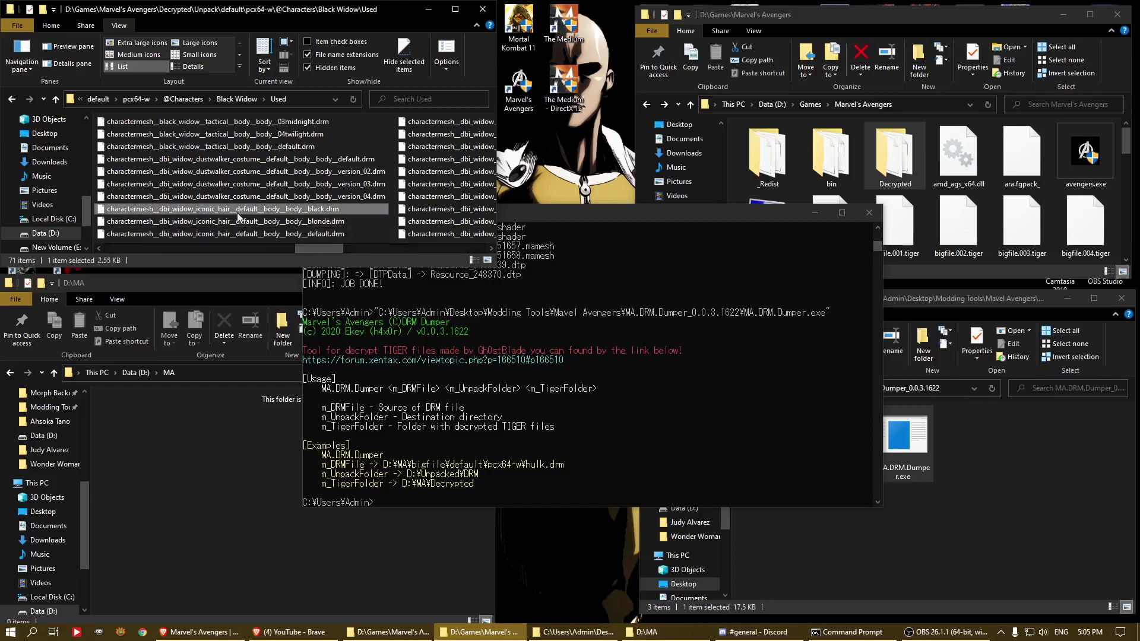
pyautogui.press('Down')
pyautogui.press('Down')
pyautogui.press('Down')
pyautogui.press('Down')
pyautogui.press('Down')
pyautogui.press('Down')
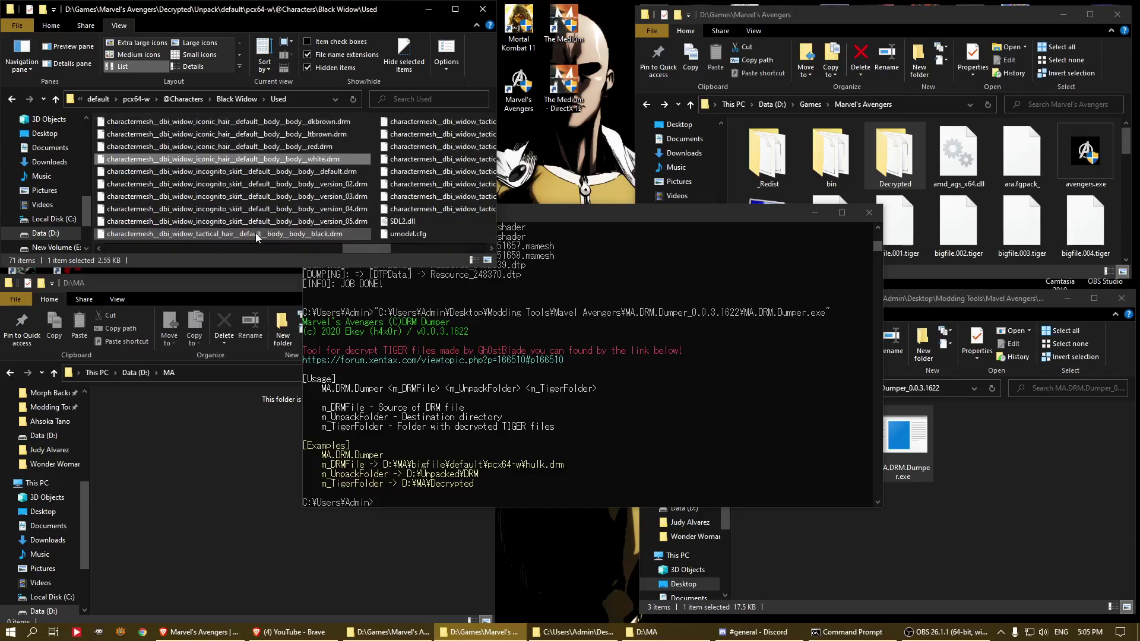
pyautogui.press('Down')
pyautogui.press('Left')
pyautogui.press('Left')
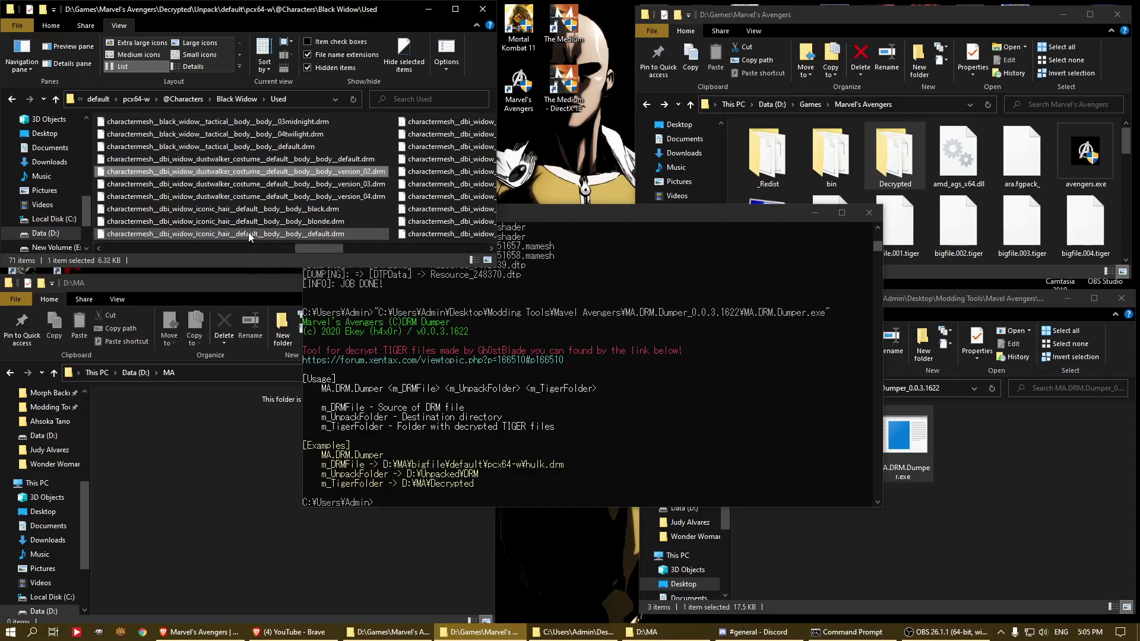
pyautogui.press('Left')
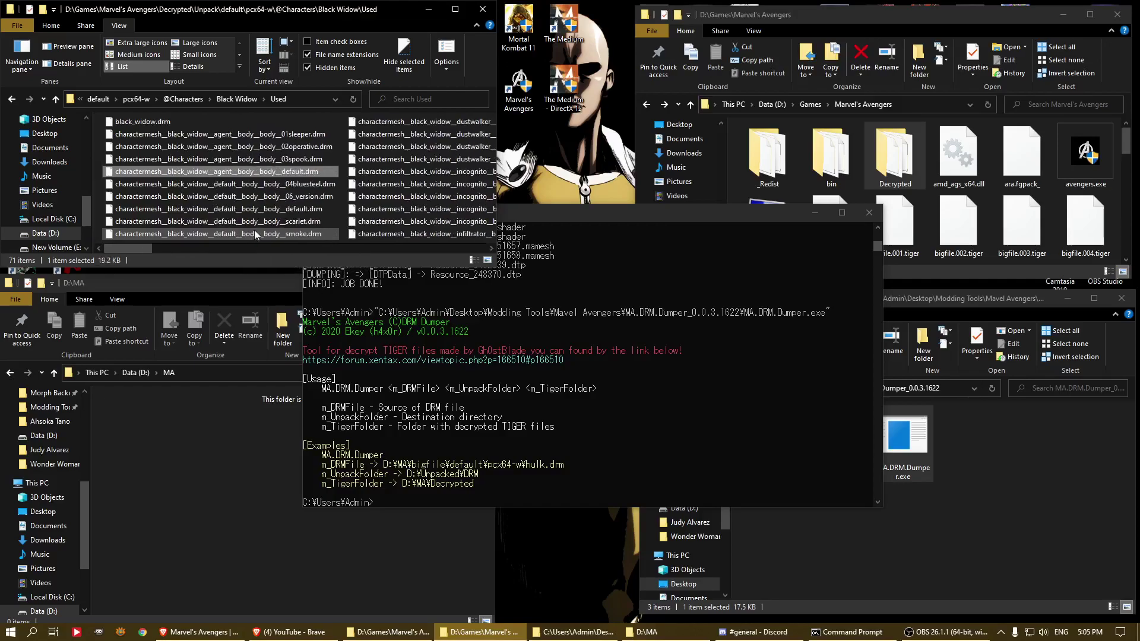
# Insert the MA.DRM.Dumper.exe path into the Command Prompt line
pyautogui.click(645, 339)
pyautogui.click(905, 463)
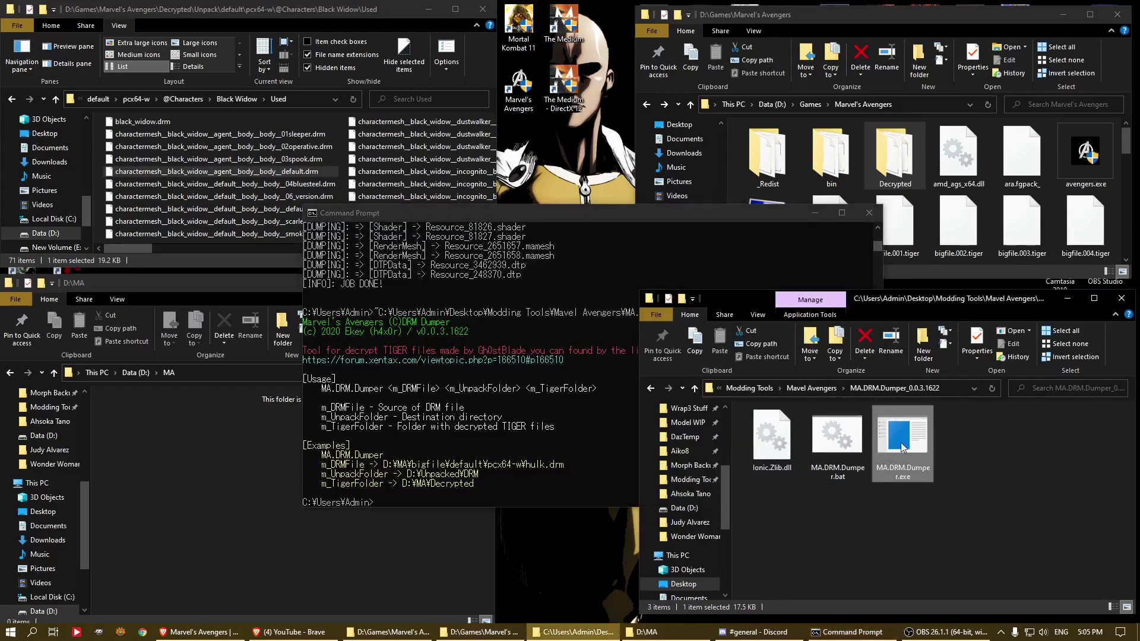
pyautogui.moveTo(504, 457); pyautogui.dragTo(508, 466)
pyautogui.click(684, 487)
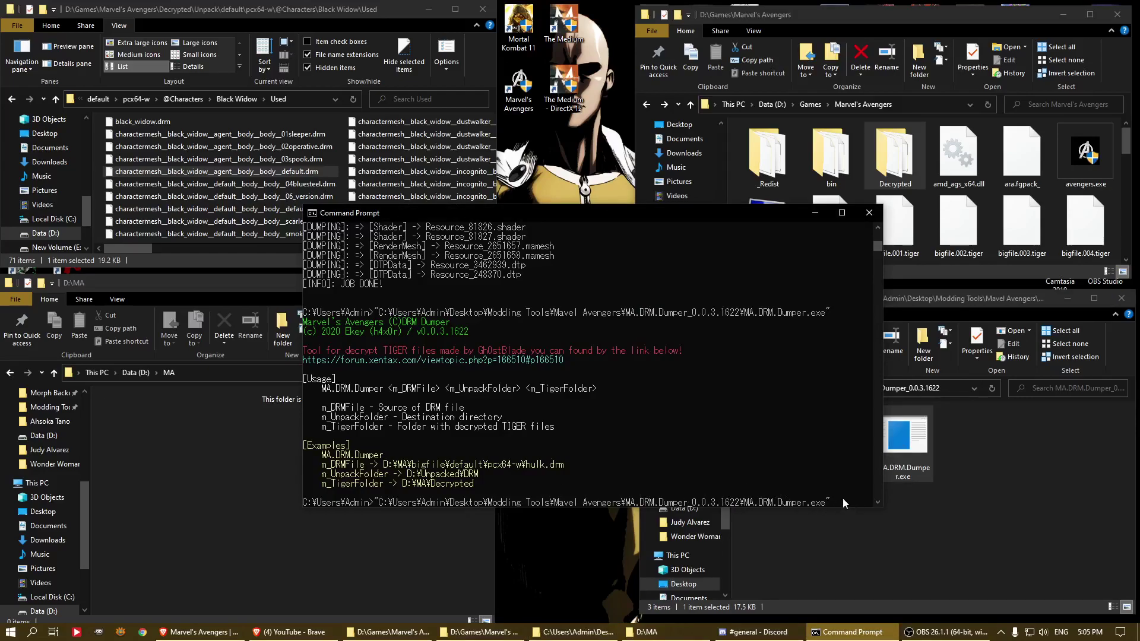
# Add the Dustwalker body default .drm file's path to the dumper command
pyautogui.click(219, 171)
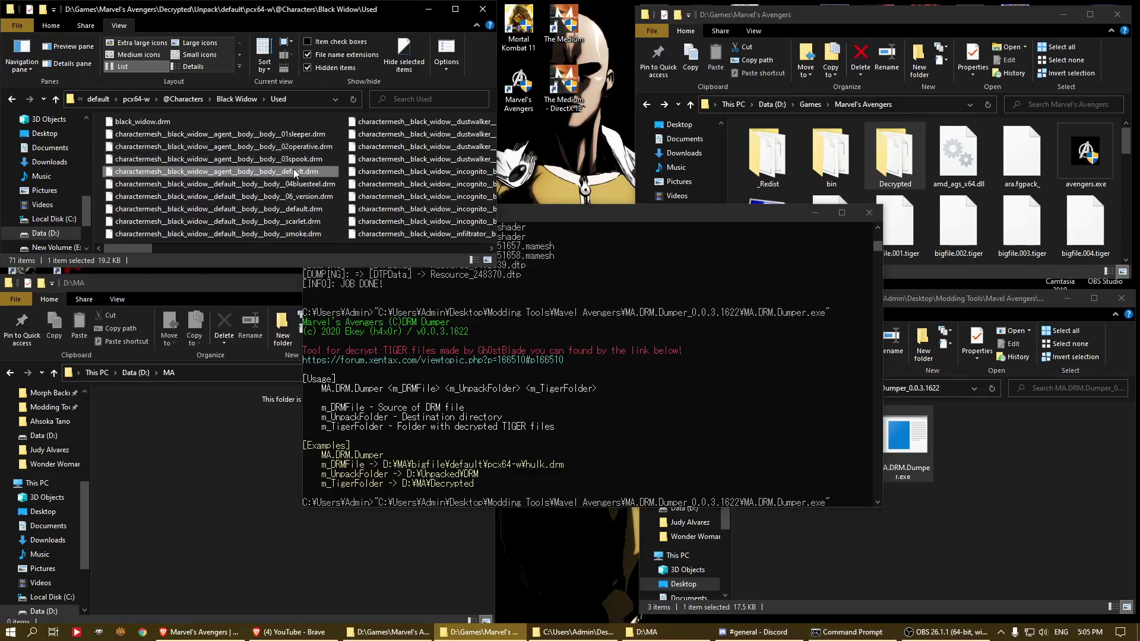
pyautogui.click(312, 209)
pyautogui.scroll(-2, 304, 209)
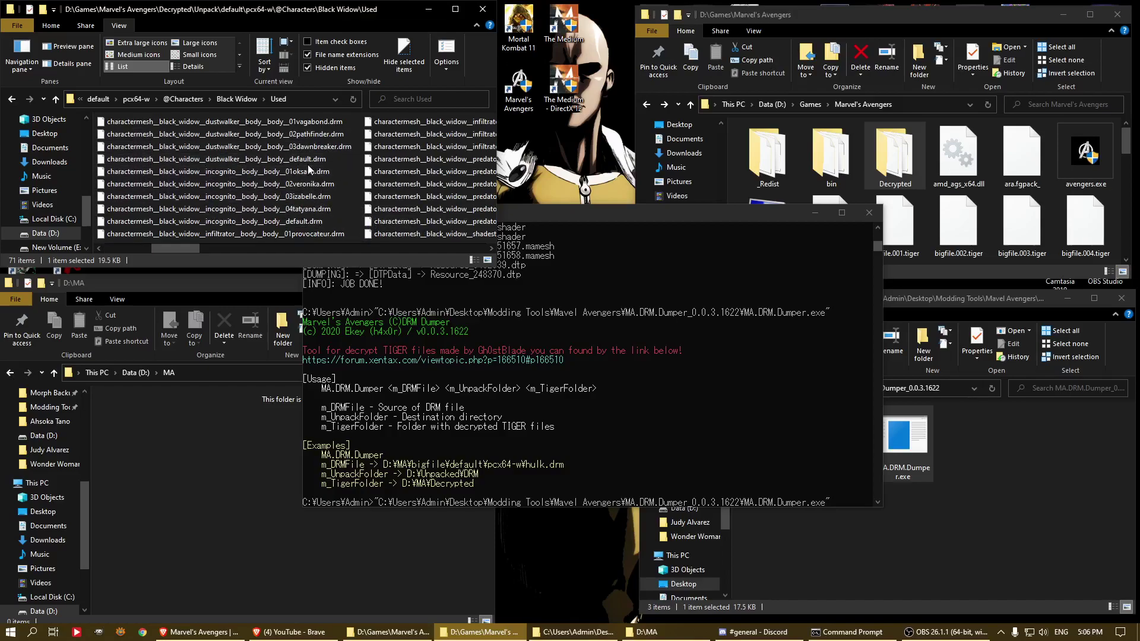
pyautogui.click(287, 159)
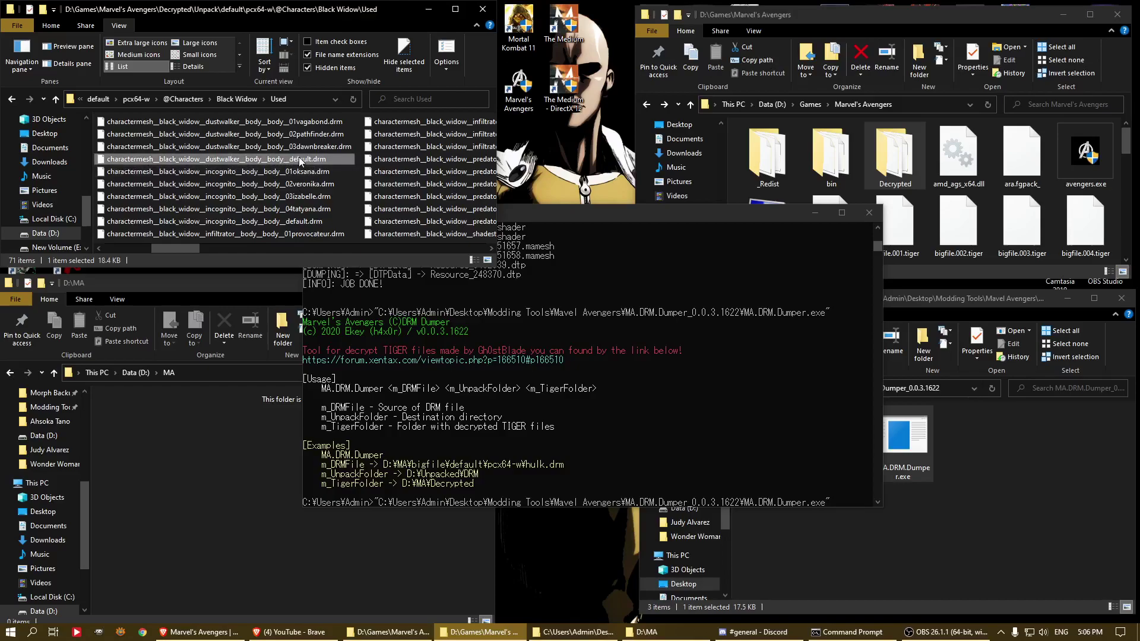
pyautogui.moveTo(298, 157); pyautogui.dragTo(724, 410)
pyautogui.click(708, 378)
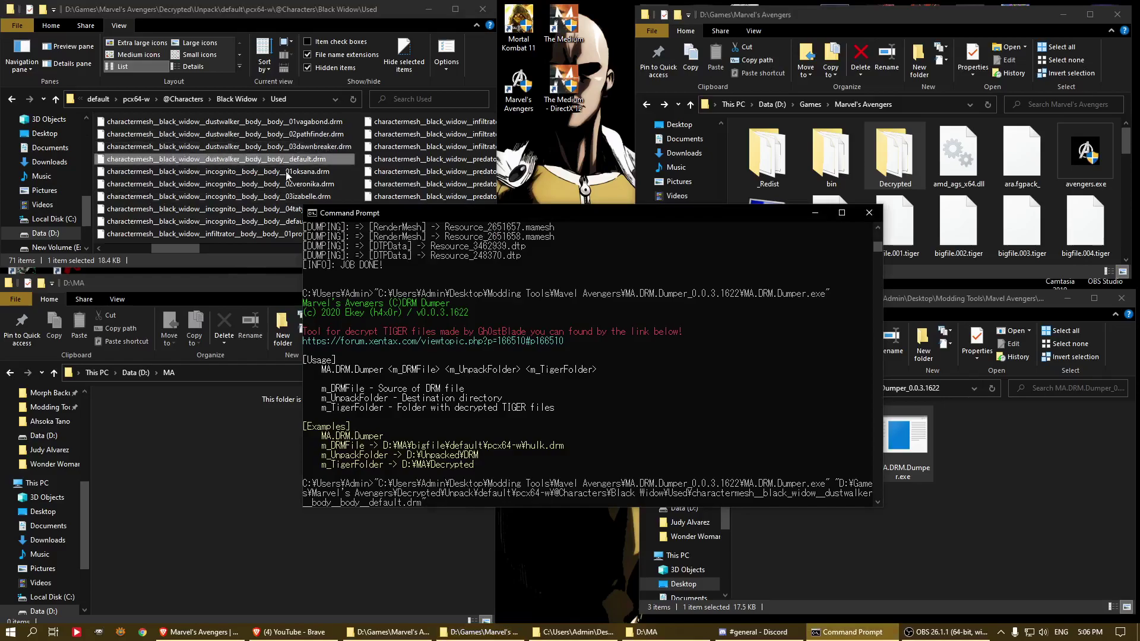
# Check the command against the costume page, then append D:\MA as the unpack folder
pyautogui.click(199, 632)
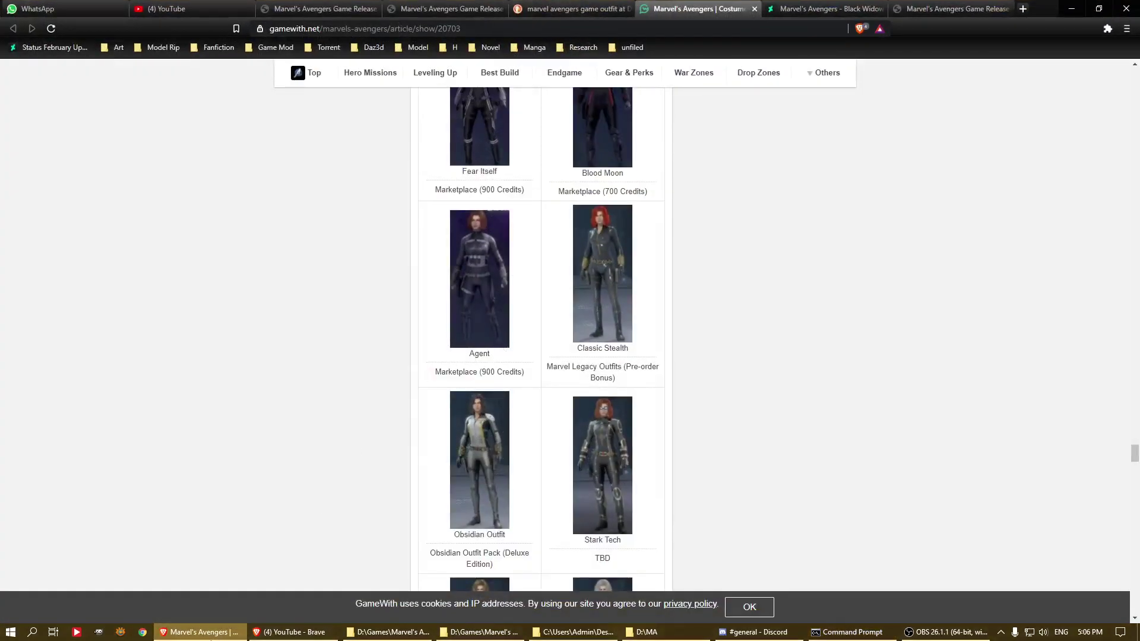
pyautogui.click(199, 631)
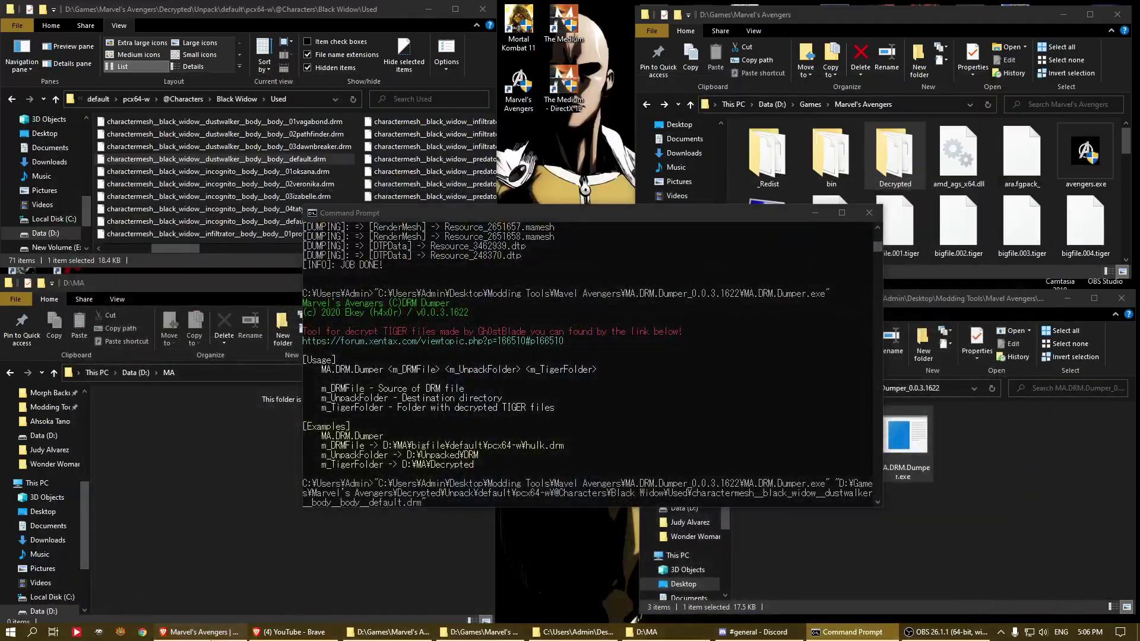
pyautogui.click(199, 632)
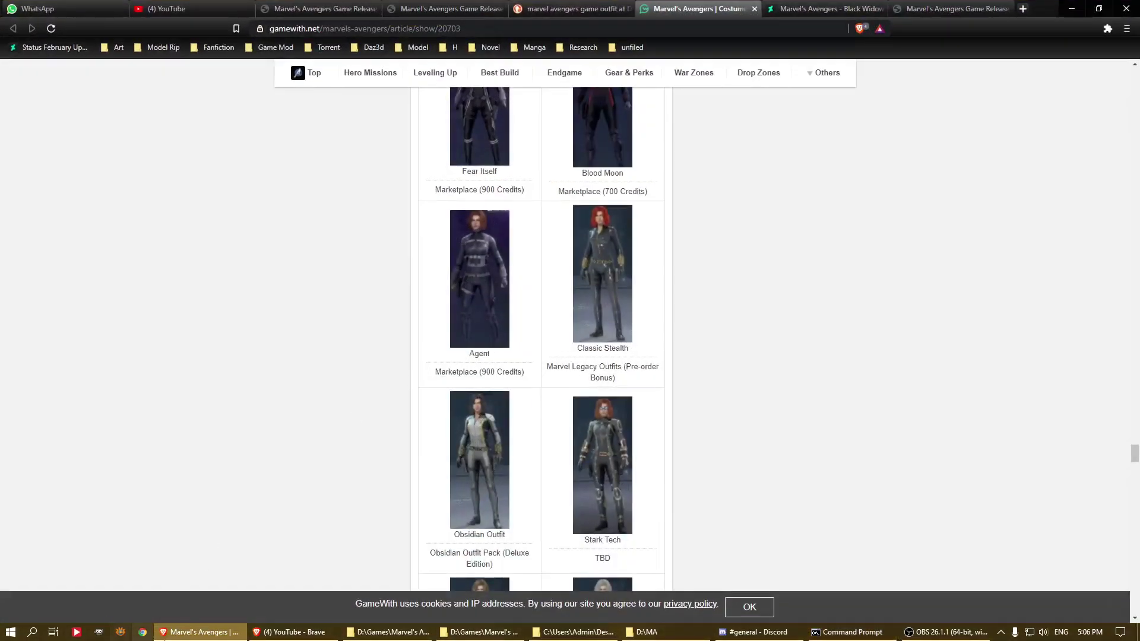
pyautogui.click(199, 631)
pyautogui.click(536, 338)
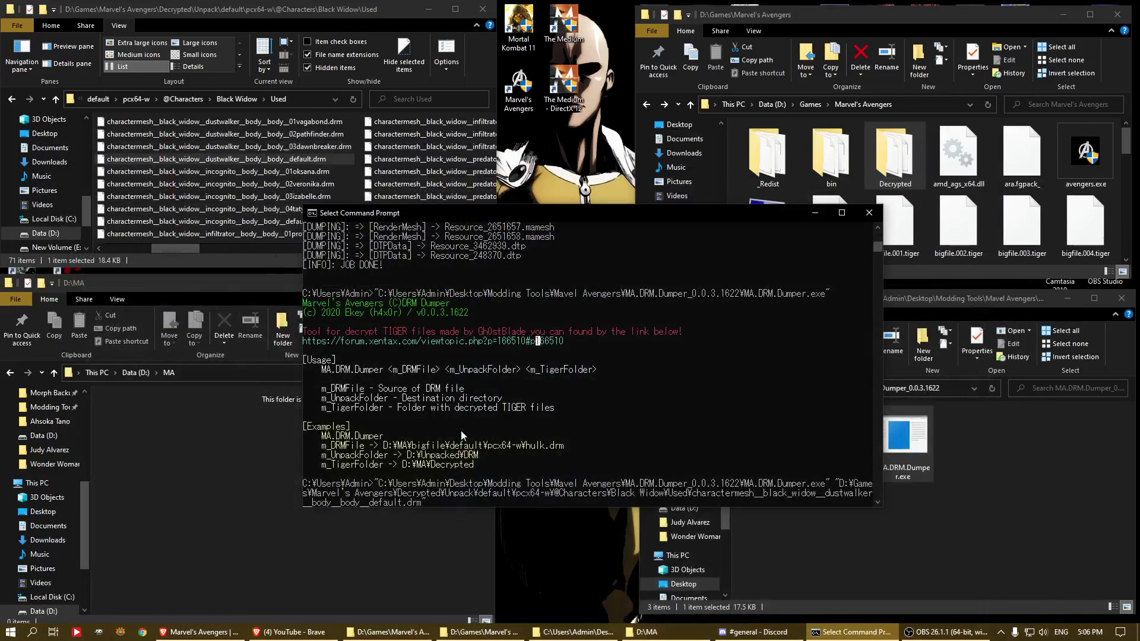
pyautogui.click(138, 386)
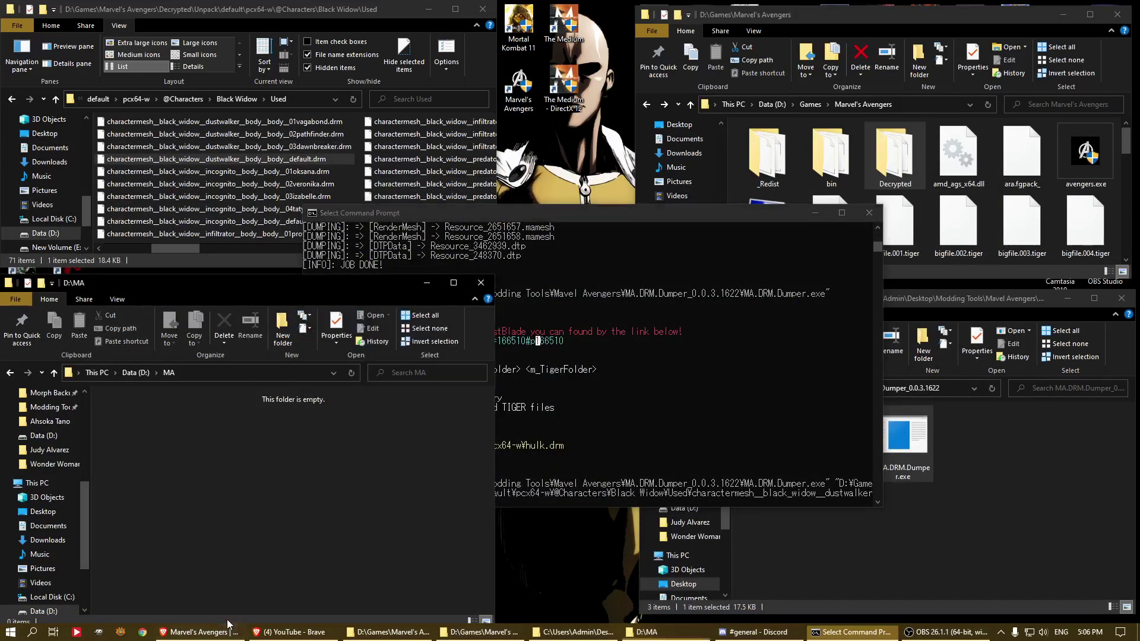
pyautogui.click(138, 372)
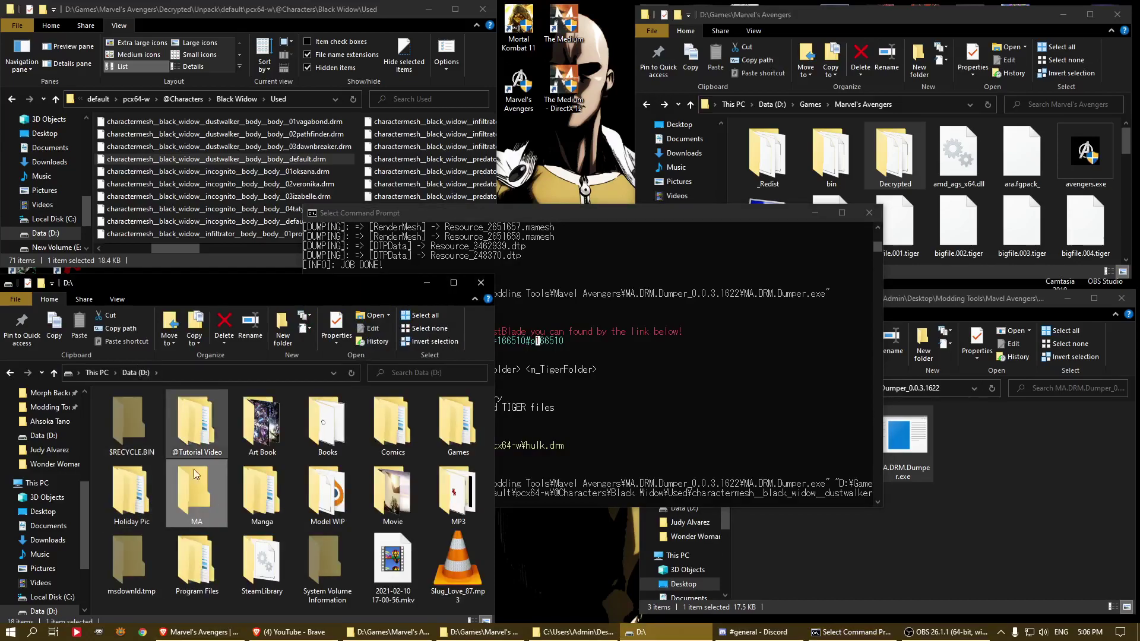
pyautogui.click(609, 446)
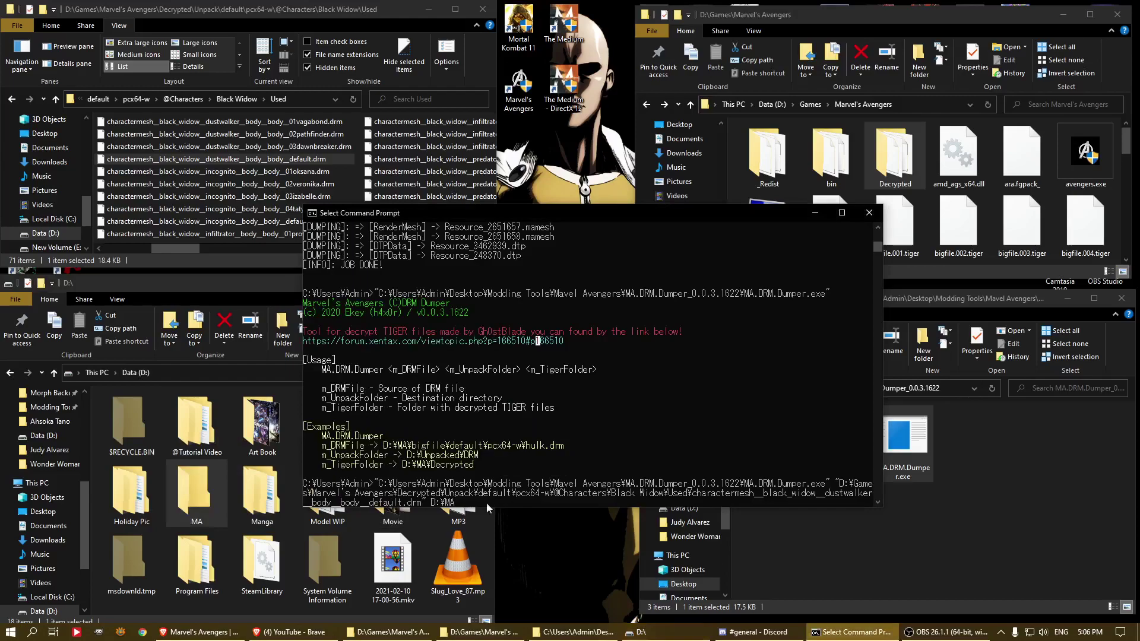
pyautogui.write('D:\\MA')
# Add the Decrypted folder as the TIGER path, run the dumper, then return to the XeNTaX tab
pyautogui.doubleClick(894, 156)
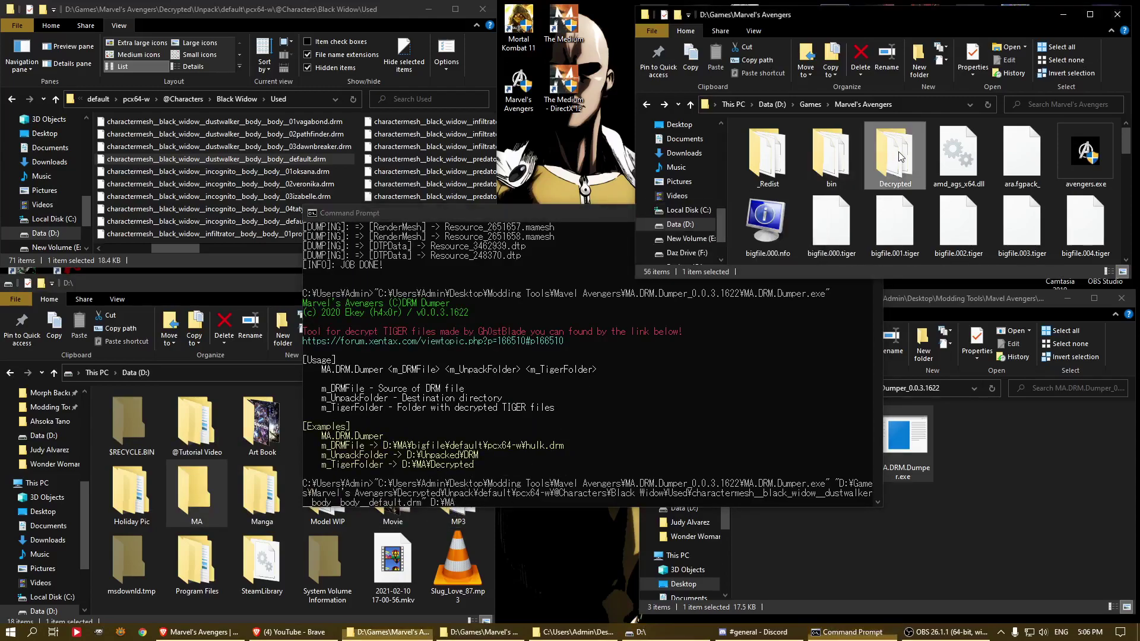
pyautogui.press('BackSpace')
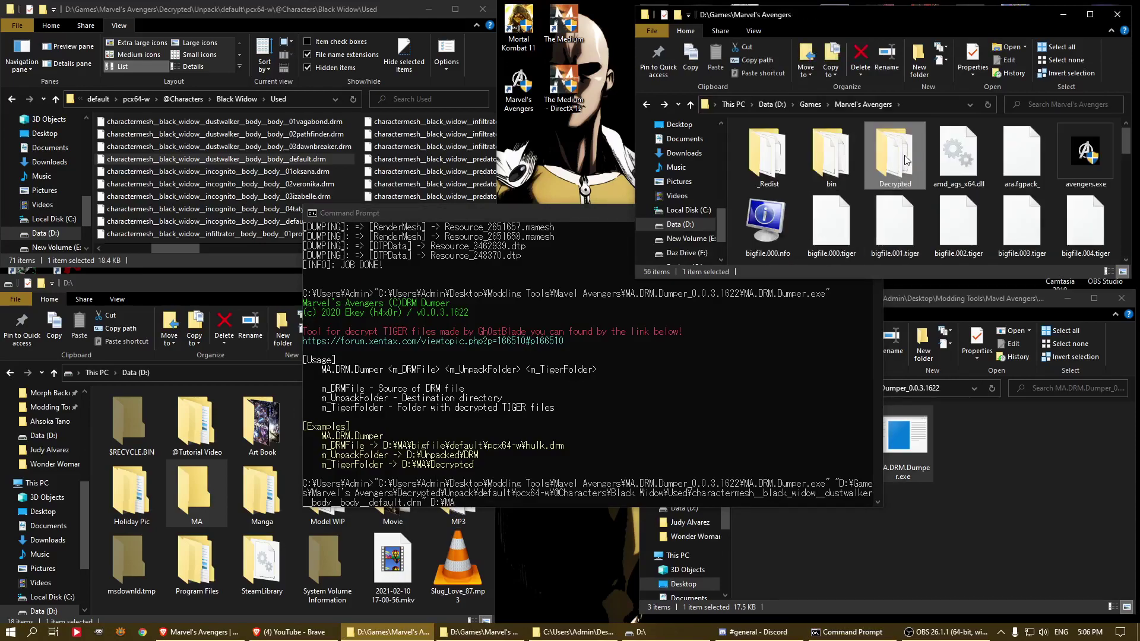
pyautogui.moveTo(622, 437); pyautogui.dragTo(622, 443)
pyautogui.click(689, 432)
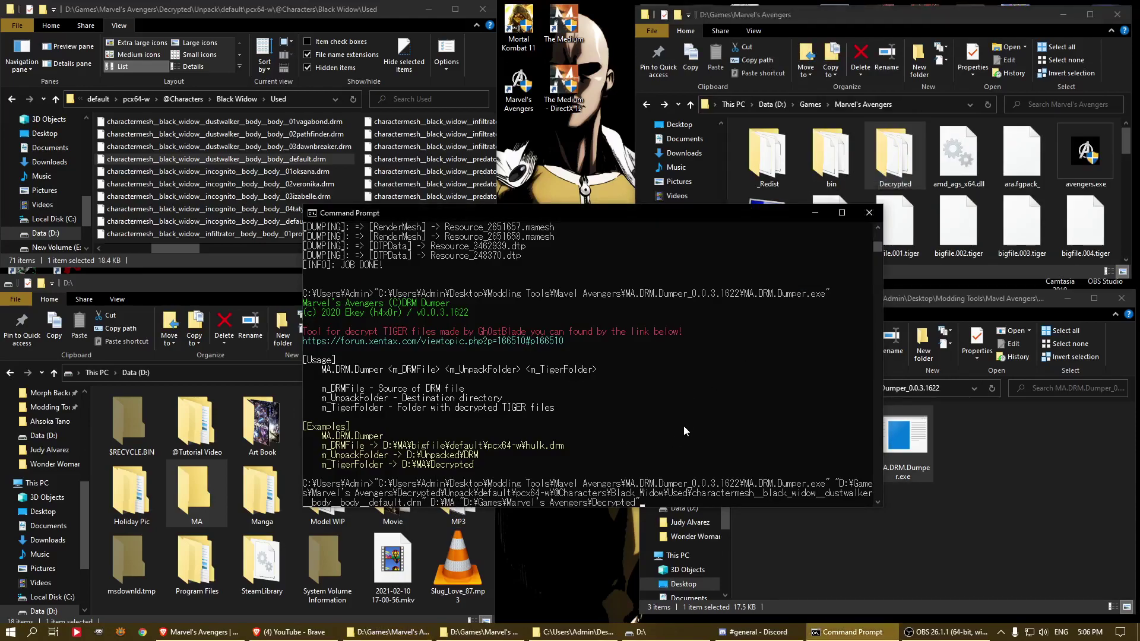
pyautogui.press('Return')
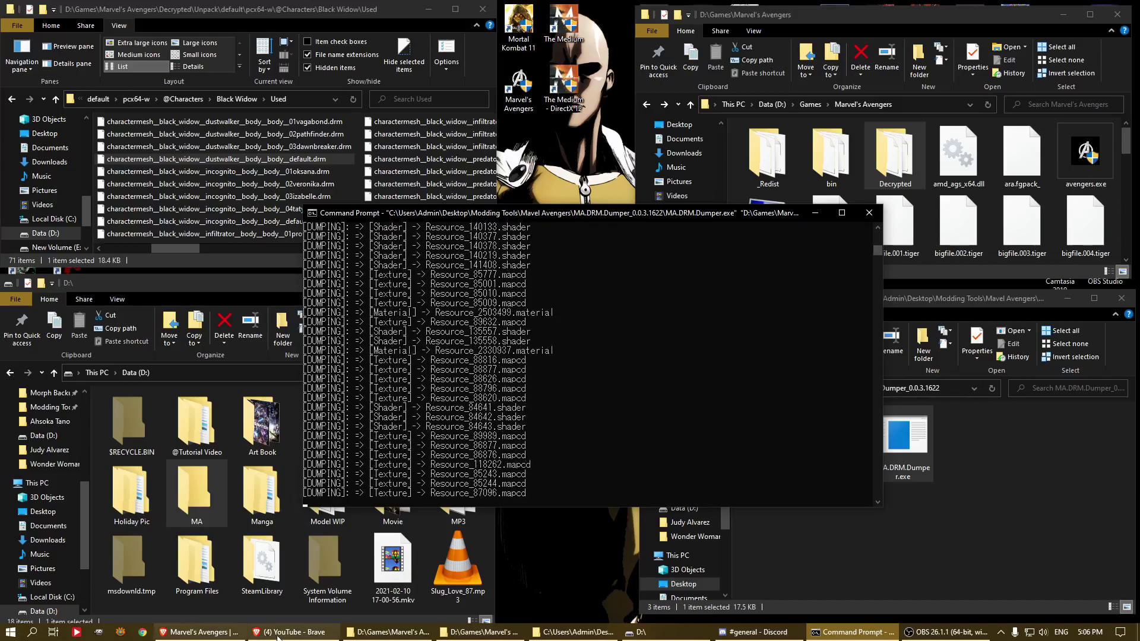
pyautogui.click(199, 632)
pyautogui.click(962, 10)
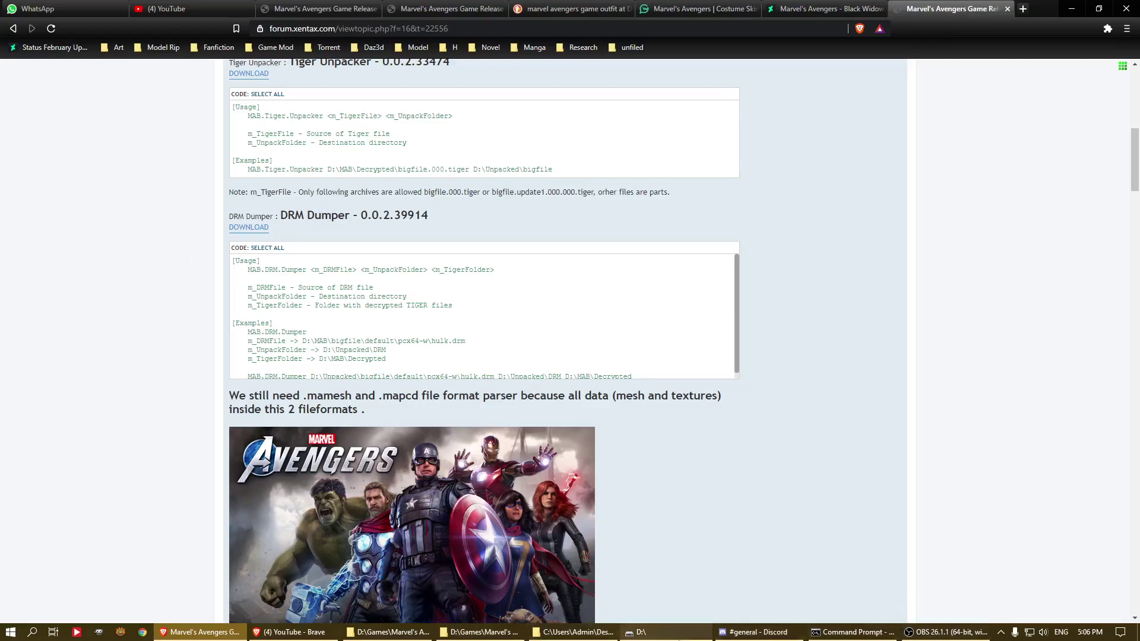
# Launch Noesis from the desktop shortcut and close its Debug Log
pyautogui.moveTo(935, 637)
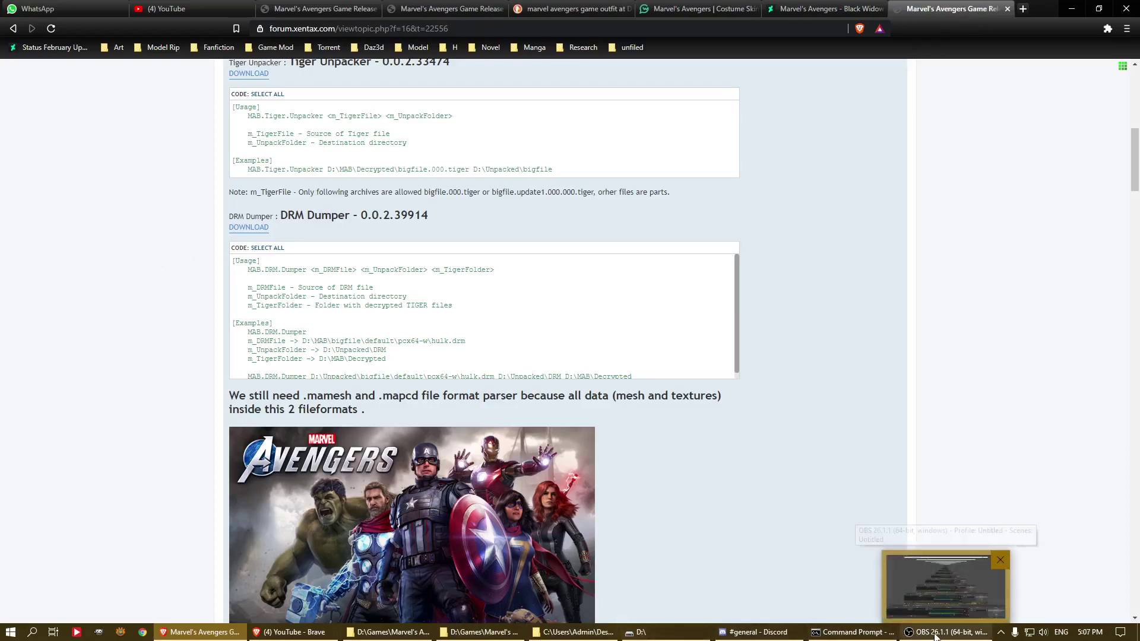
pyautogui.press('super+d')
pyautogui.click(1006, 455)
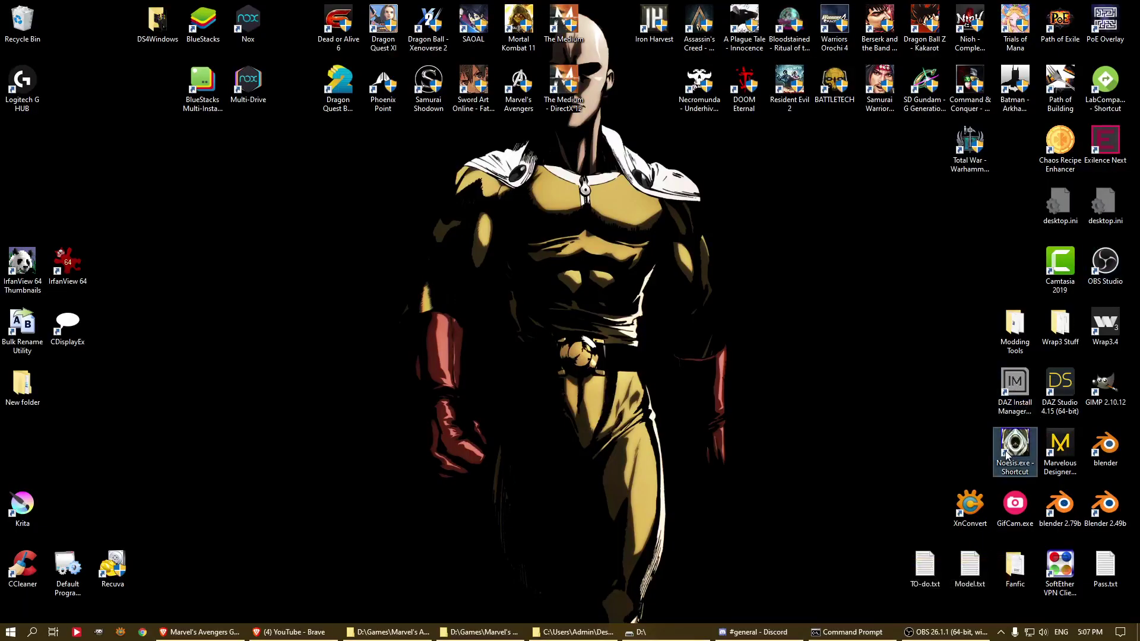
pyautogui.doubleClick(1008, 456)
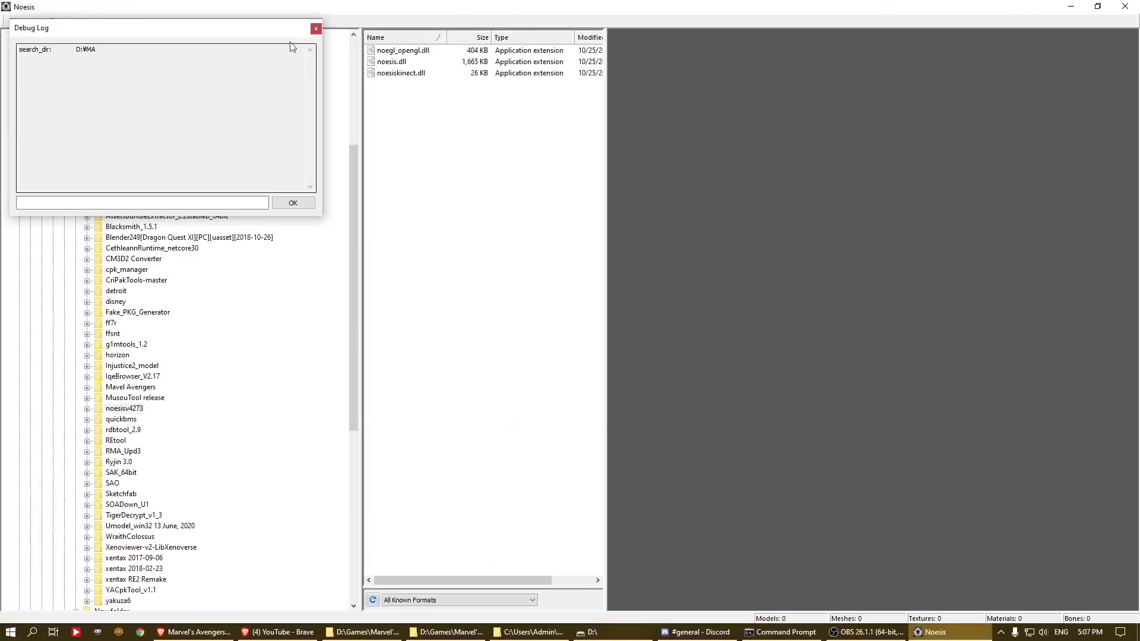
pyautogui.click(315, 29)
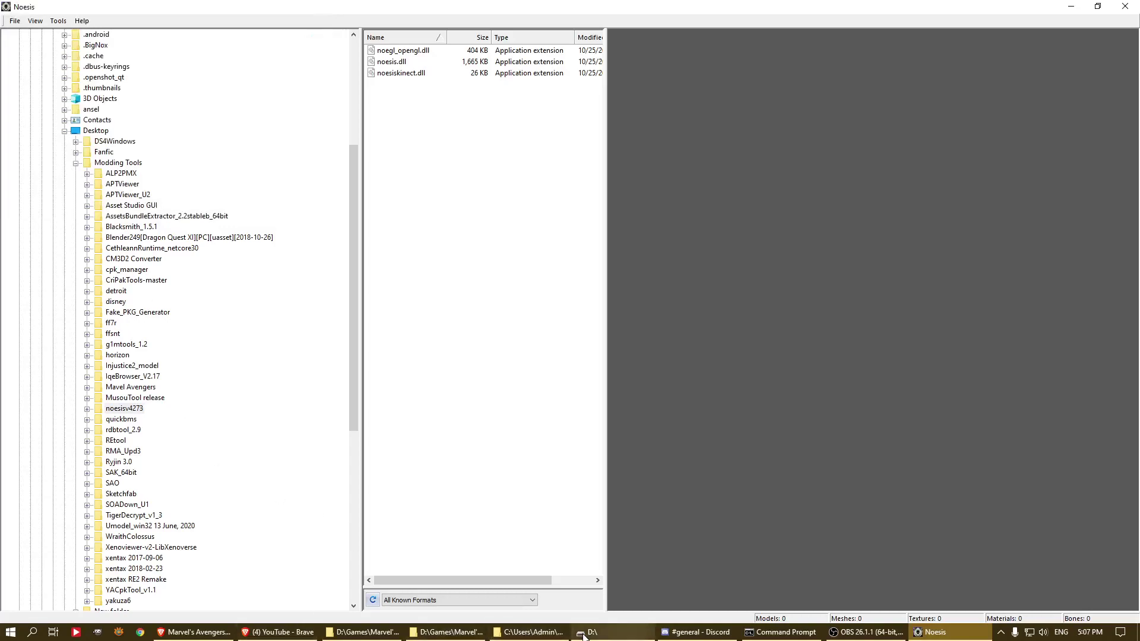
# Bring up the D:\MA folder window and select the newly dumped charactermesh folder
pyautogui.click(935, 632)
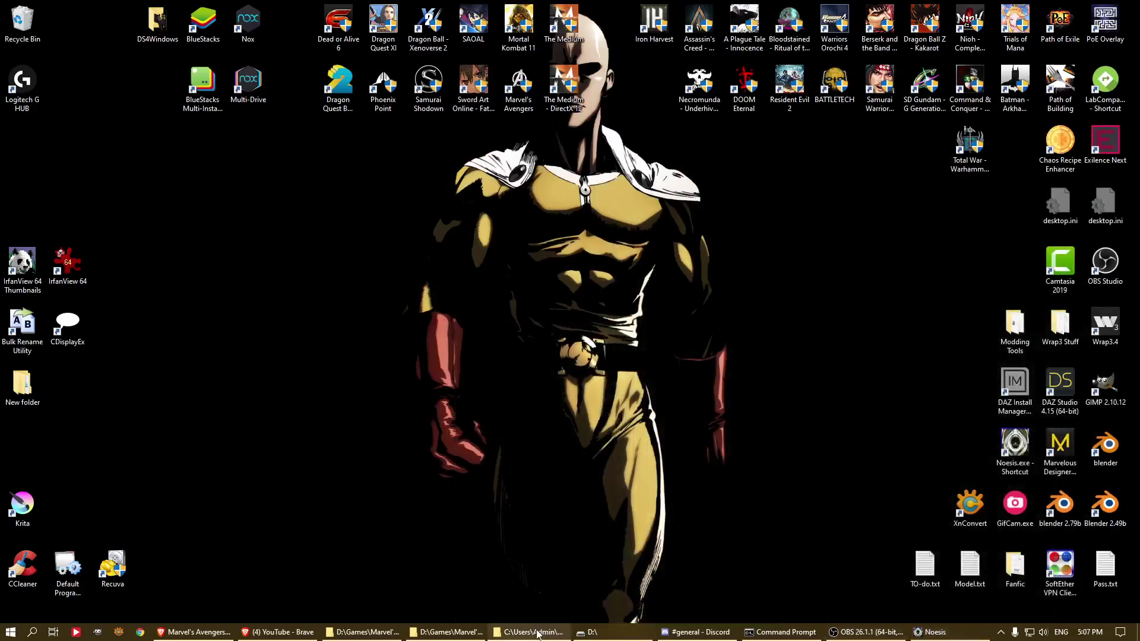
pyautogui.click(779, 631)
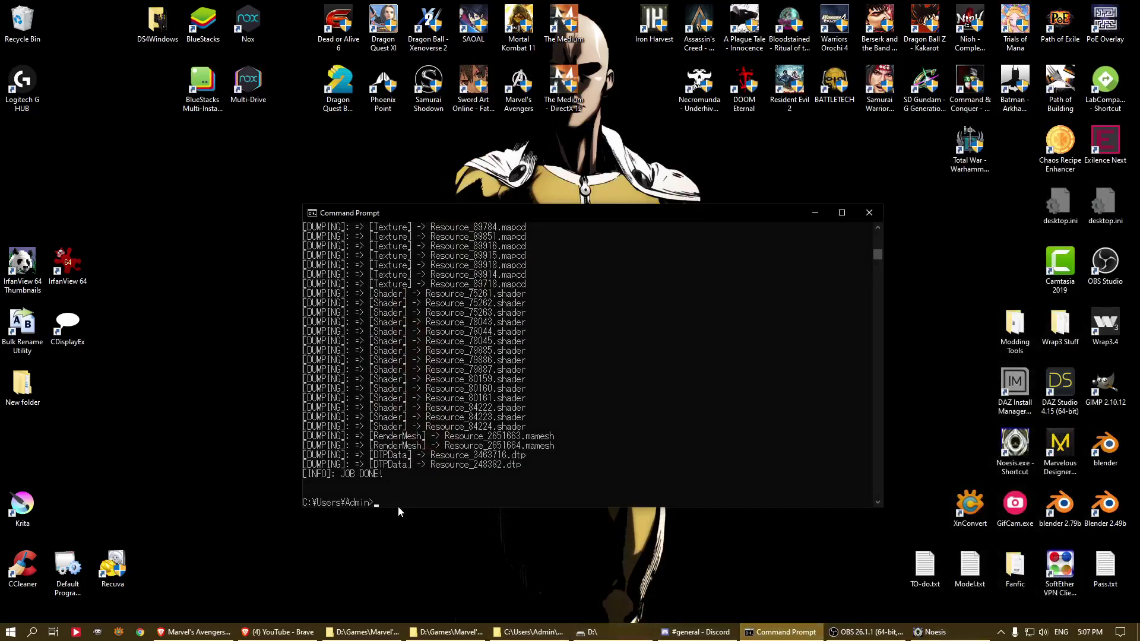
pyautogui.click(532, 631)
pyautogui.click(367, 631)
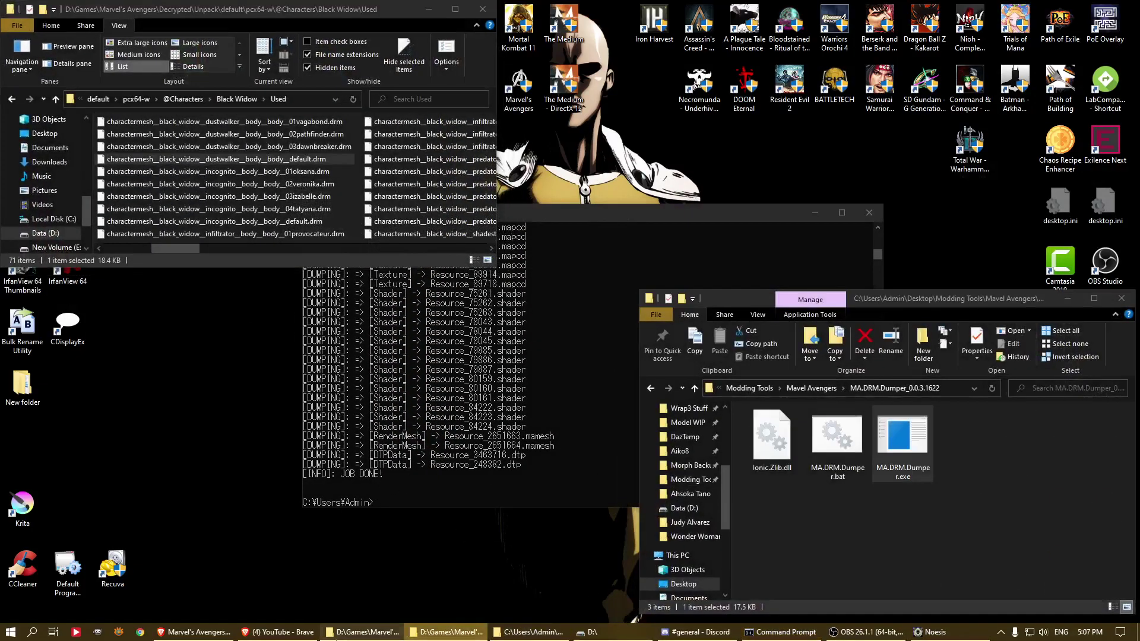
pyautogui.click(469, 632)
pyautogui.click(588, 632)
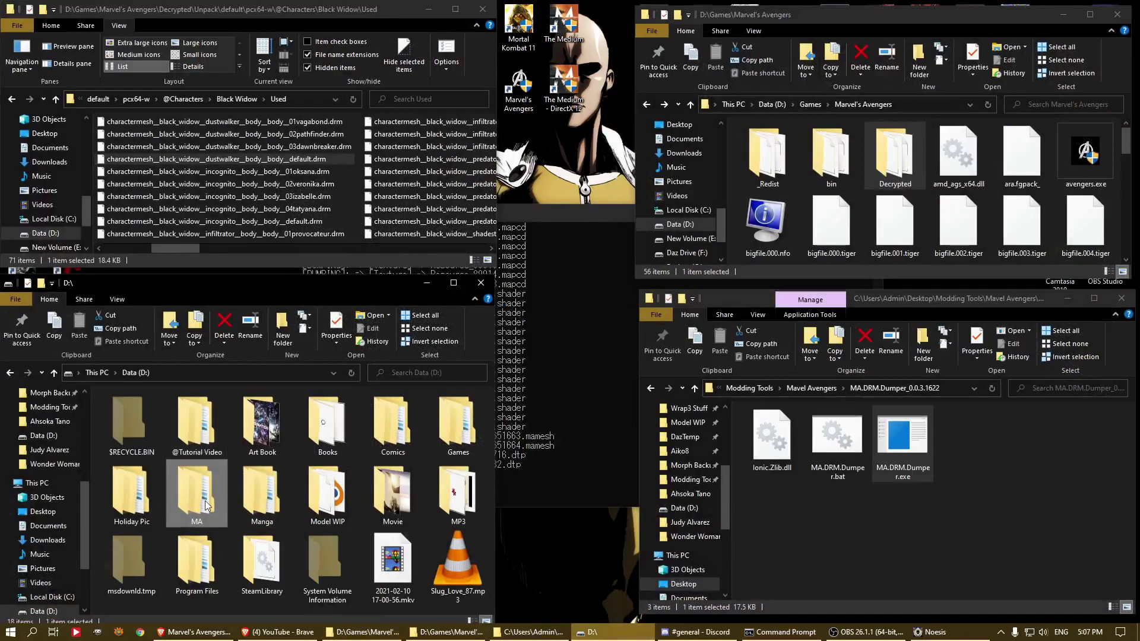
pyautogui.click(136, 441)
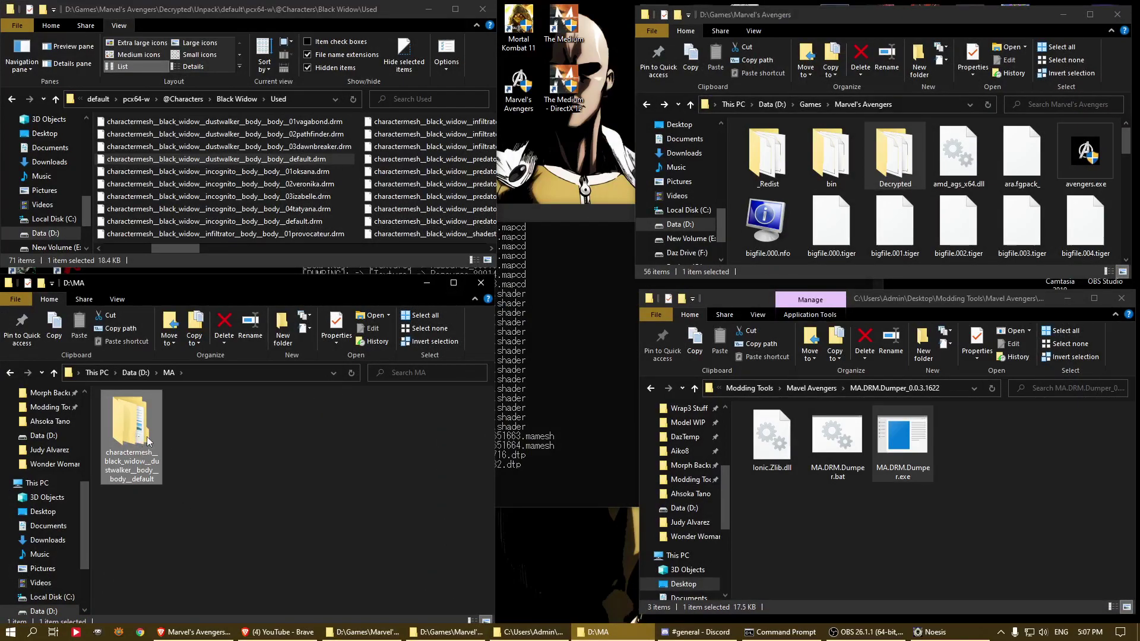
# Try dropping the dumped charactermesh folder into Noesis, then dismiss the cannot-be-previewed error
pyautogui.click(935, 631)
pyautogui.click(598, 631)
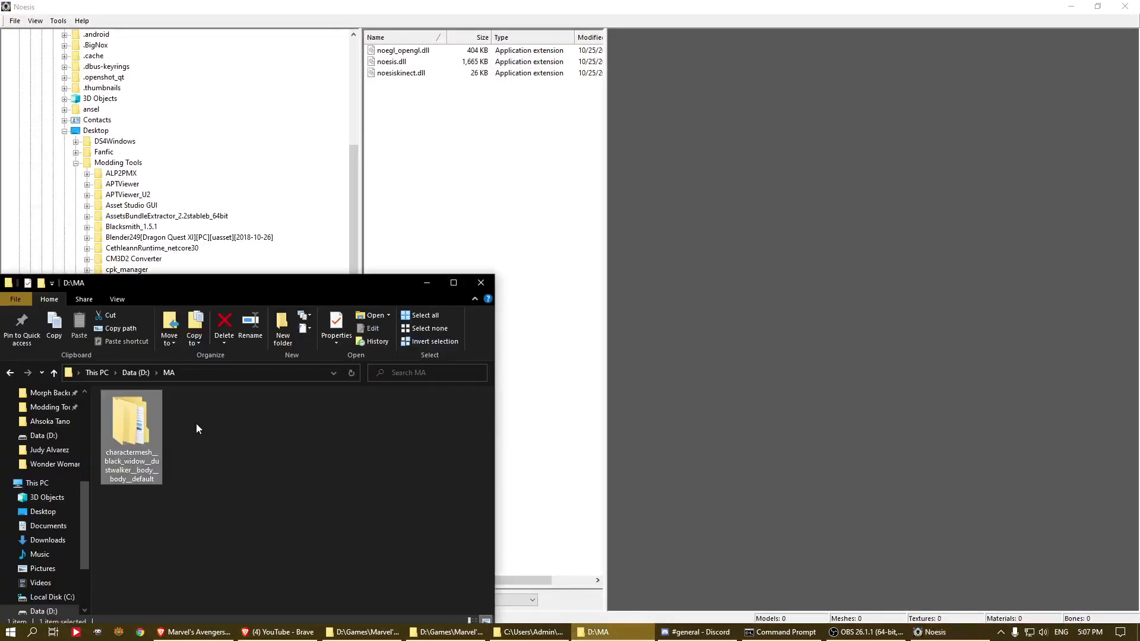
pyautogui.moveTo(558, 321); pyautogui.dragTo(579, 313)
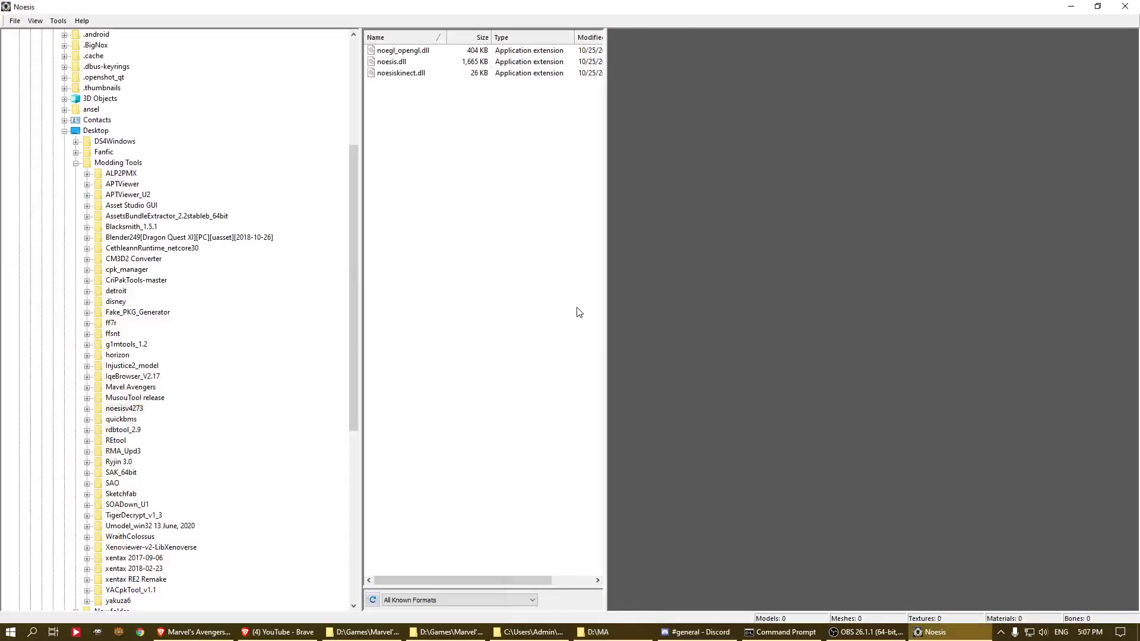
pyautogui.click(598, 632)
pyautogui.moveTo(136, 420); pyautogui.dragTo(631, 372)
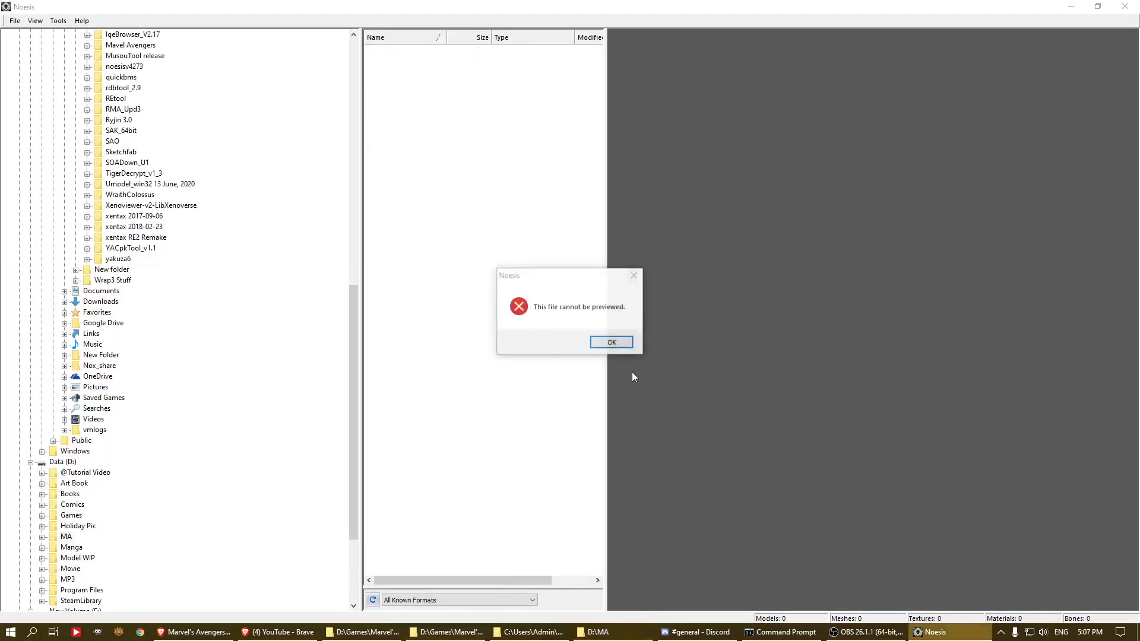
pyautogui.click(612, 342)
# Expand MA > charactermesh in Noesis' tree, open RenderMesh and select Resource_2651664
pyautogui.scroll(12, 226, 273)
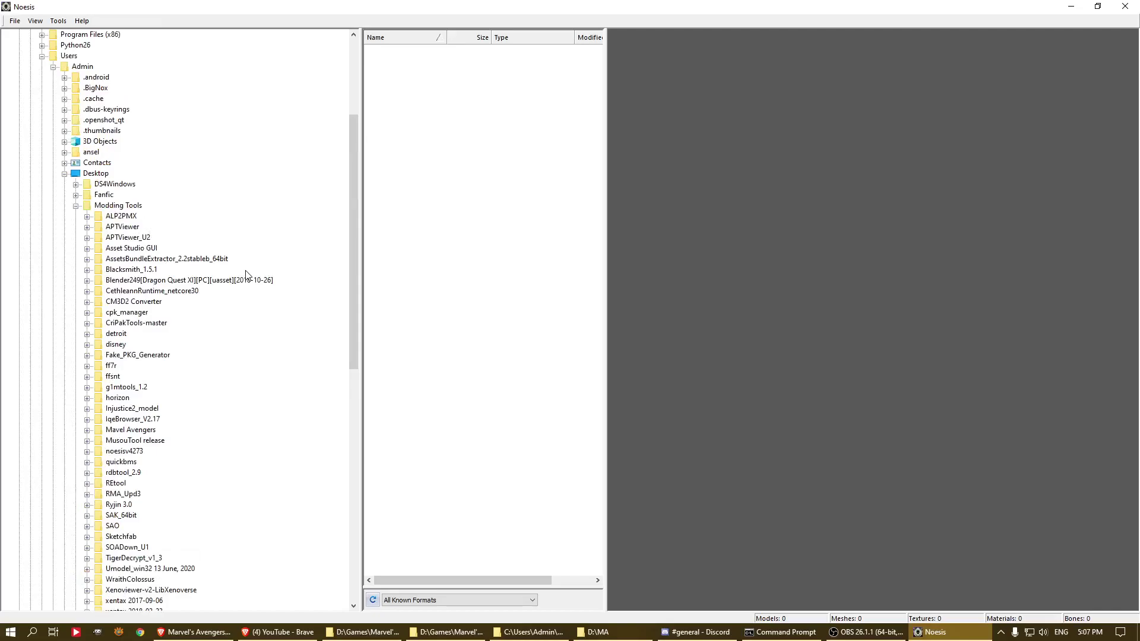
pyautogui.scroll(-16, 64, 187)
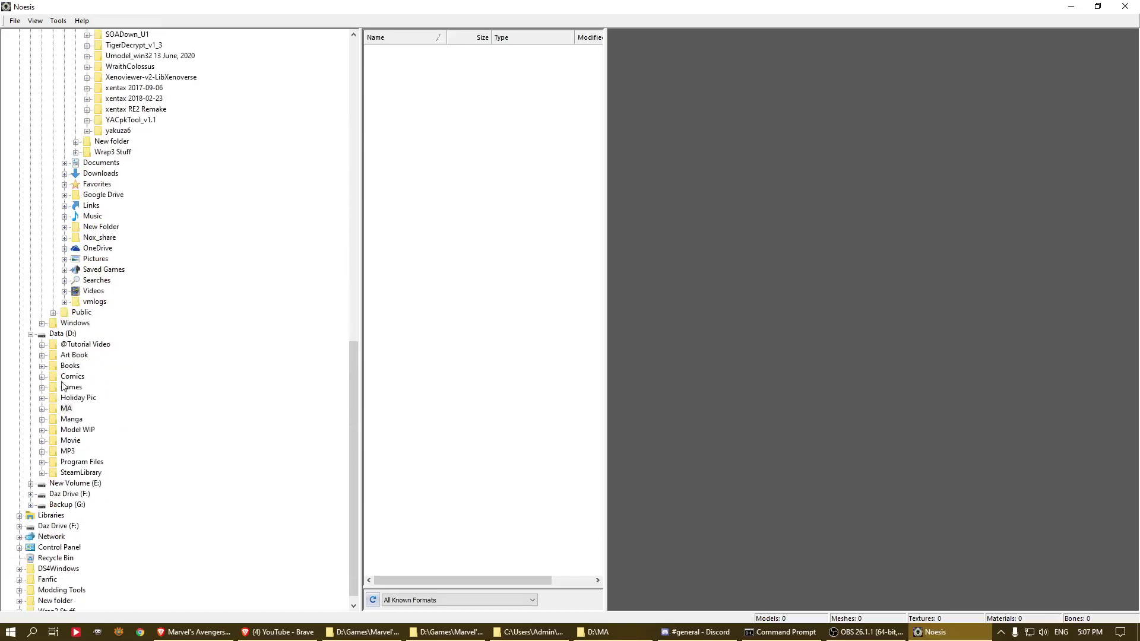
pyautogui.click(42, 409)
pyautogui.click(90, 421)
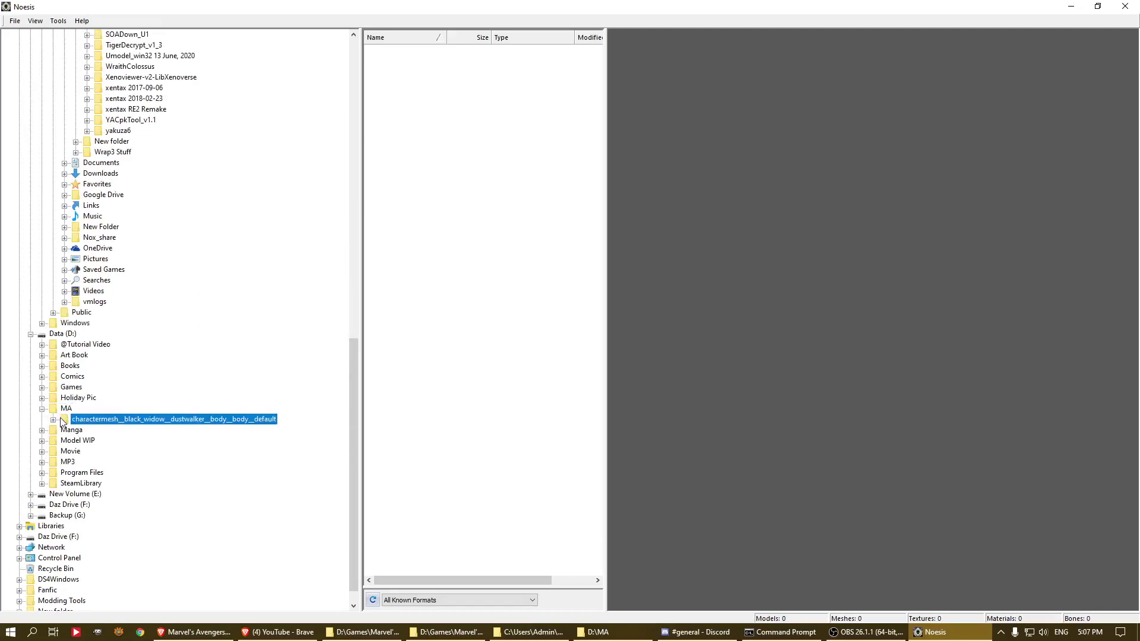
pyautogui.click(53, 419)
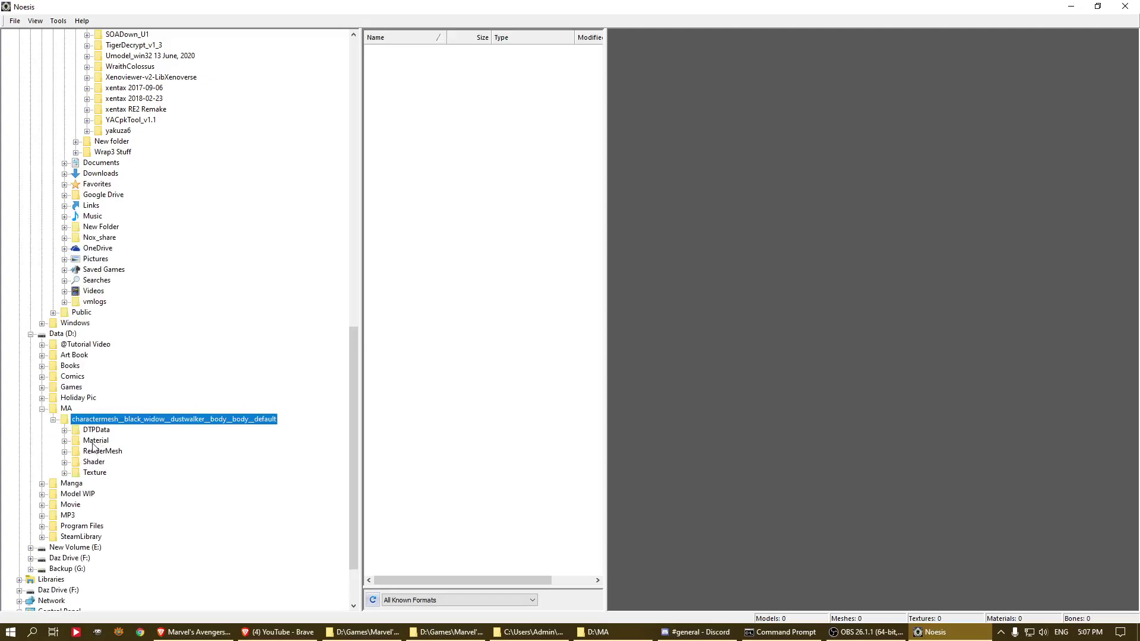
pyautogui.click(93, 453)
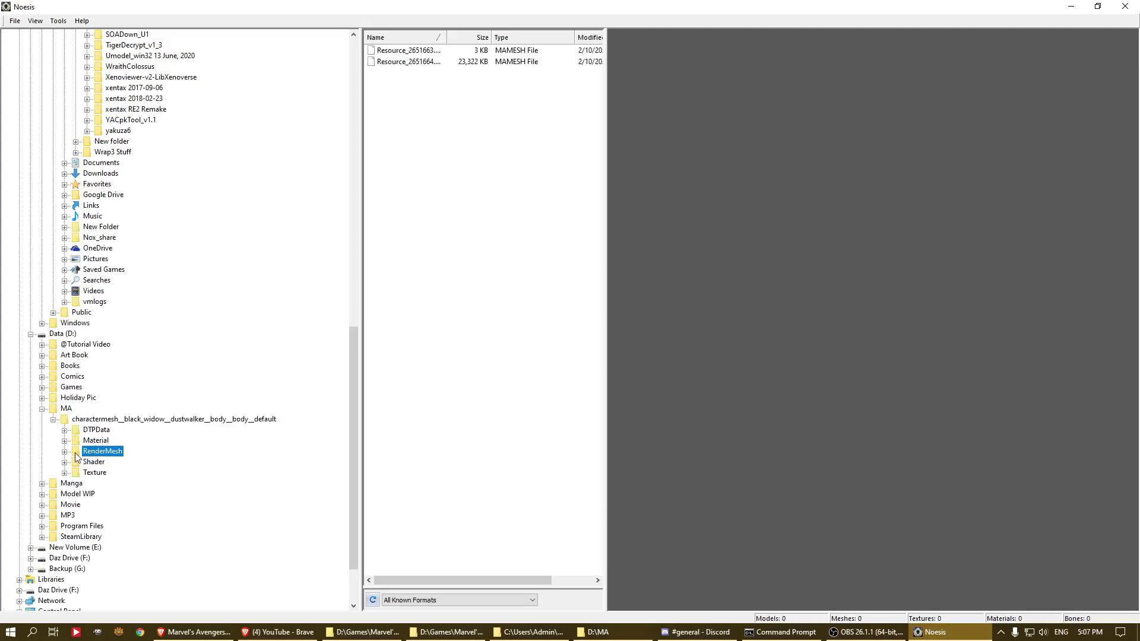
pyautogui.click(409, 63)
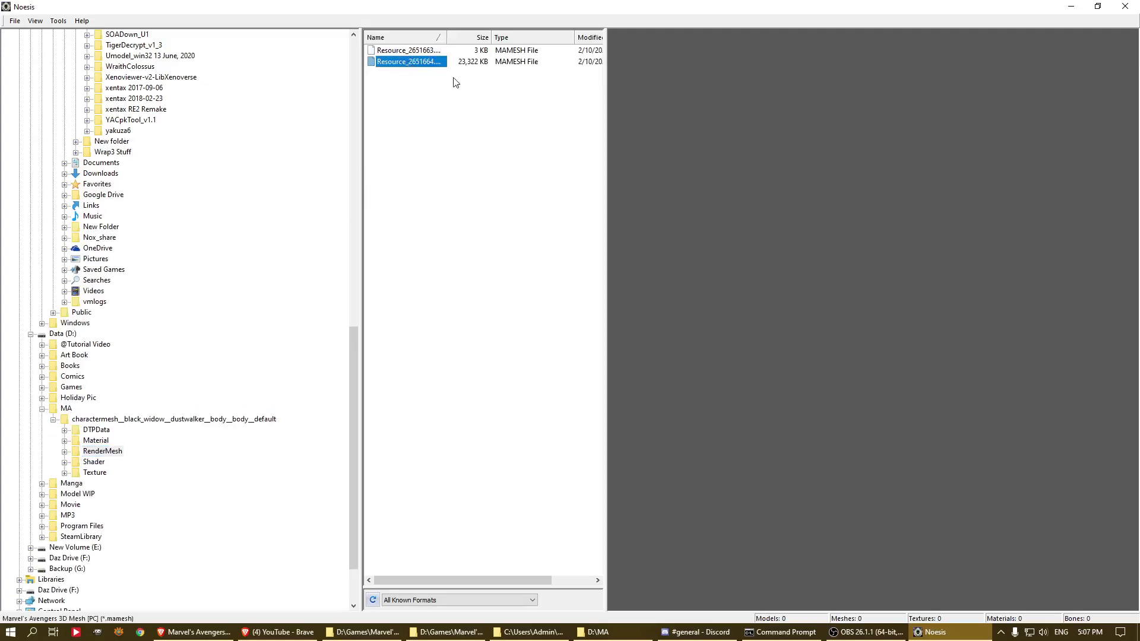
# Load Resource_2651664.mamesh to preview the untextured 18-mesh Dustwalker body model
pyautogui.doubleClick(409, 61)
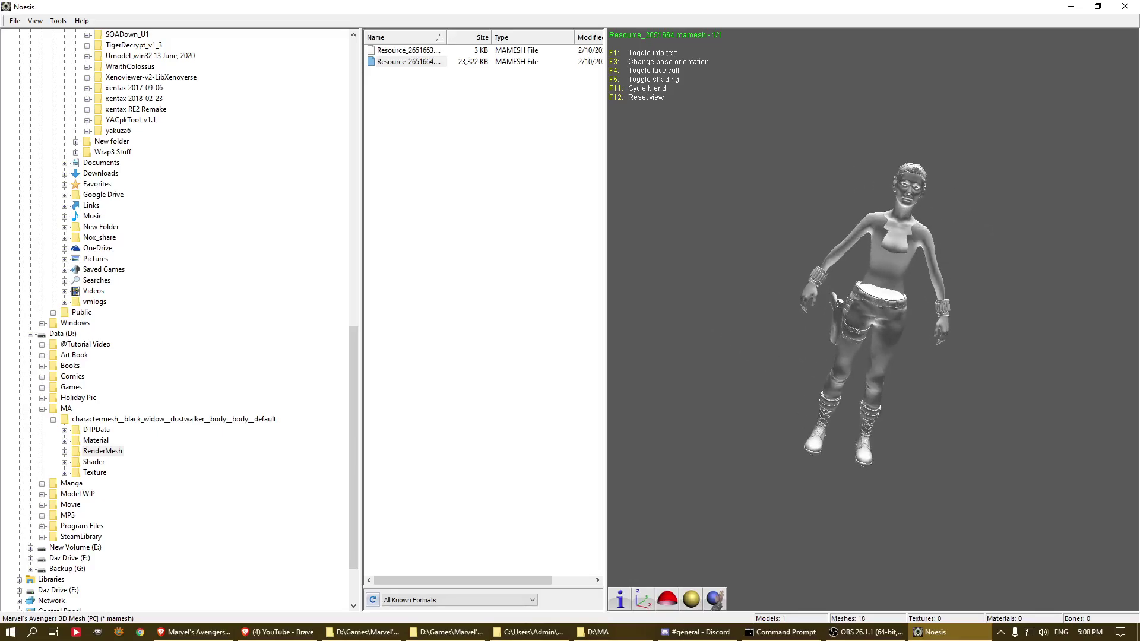
# Locate the dbi_widow Dustwalker costume .drm files and bring the console forward
pyautogui.click(186, 634)
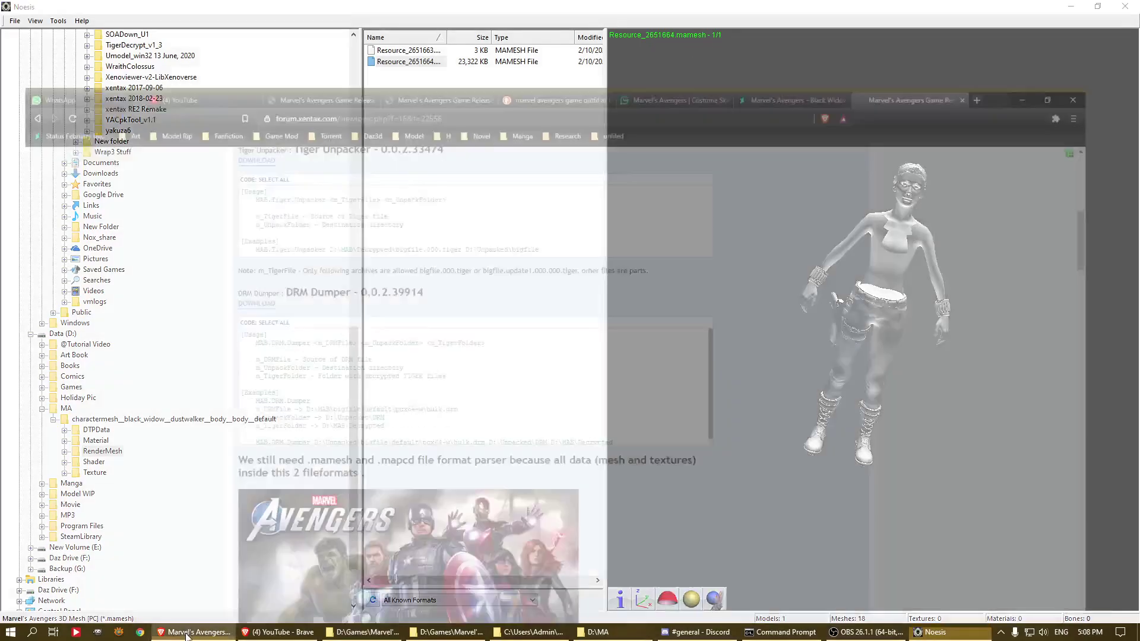
pyautogui.click(186, 634)
pyautogui.click(461, 634)
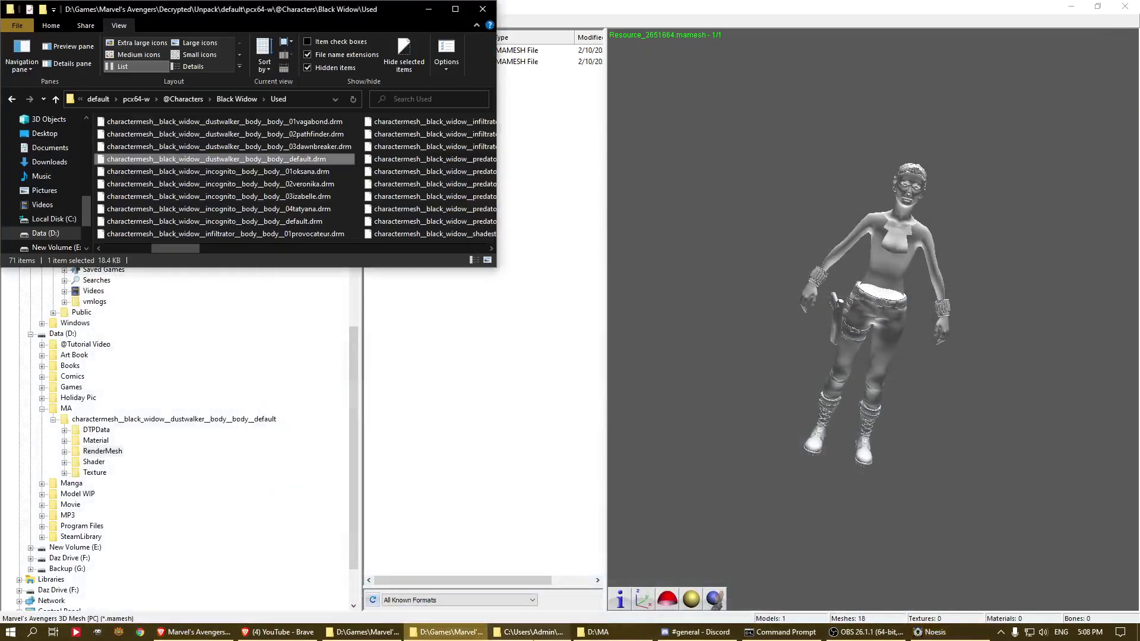
pyautogui.press('Right')
pyautogui.press('Right')
pyautogui.press('Right')
pyautogui.press('Right')
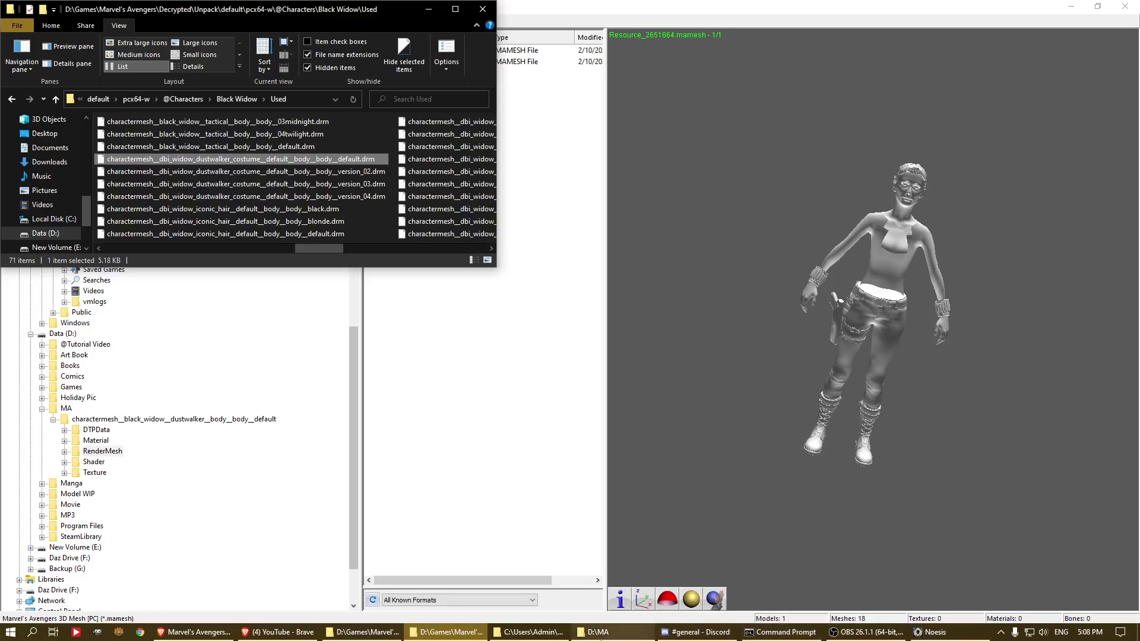
pyautogui.click(595, 632)
pyautogui.click(530, 632)
pyautogui.click(408, 633)
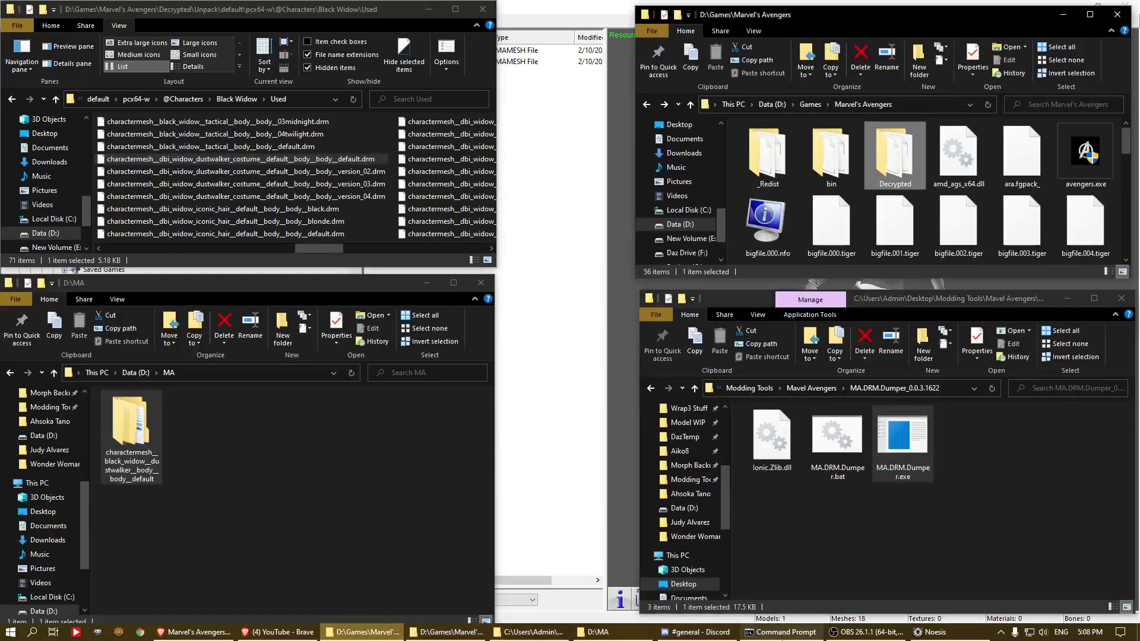
pyautogui.click(790, 633)
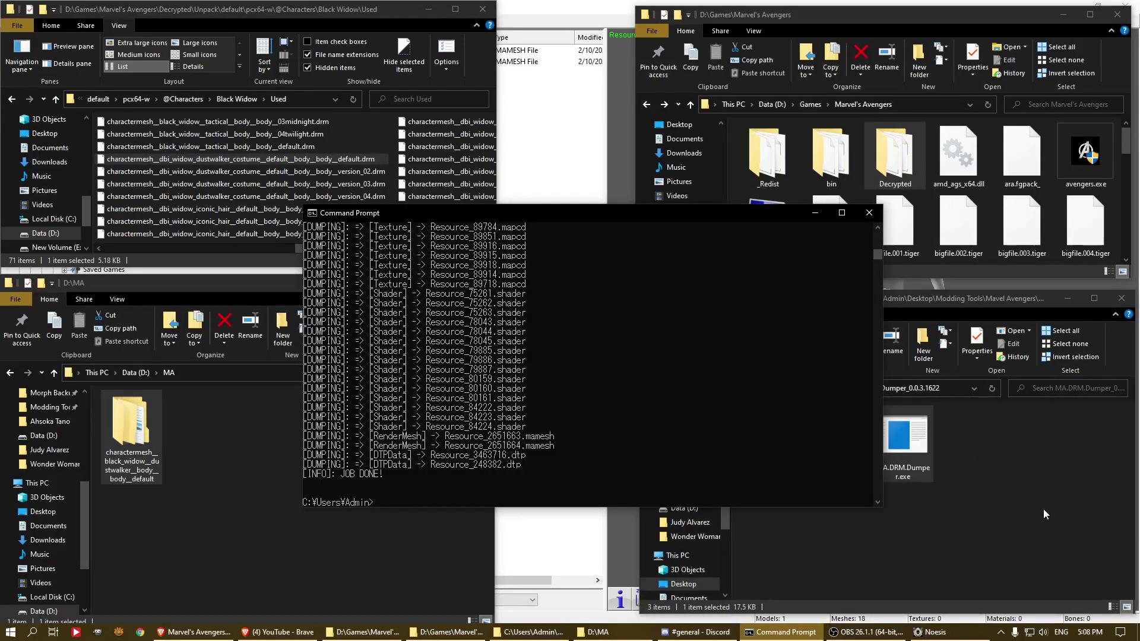
# Drop the dumper, dustwalker .drm, D:\MA and Decrypted paths into the console and run it
pyautogui.moveTo(899, 439); pyautogui.dragTo(589, 451)
pyautogui.click(585, 450)
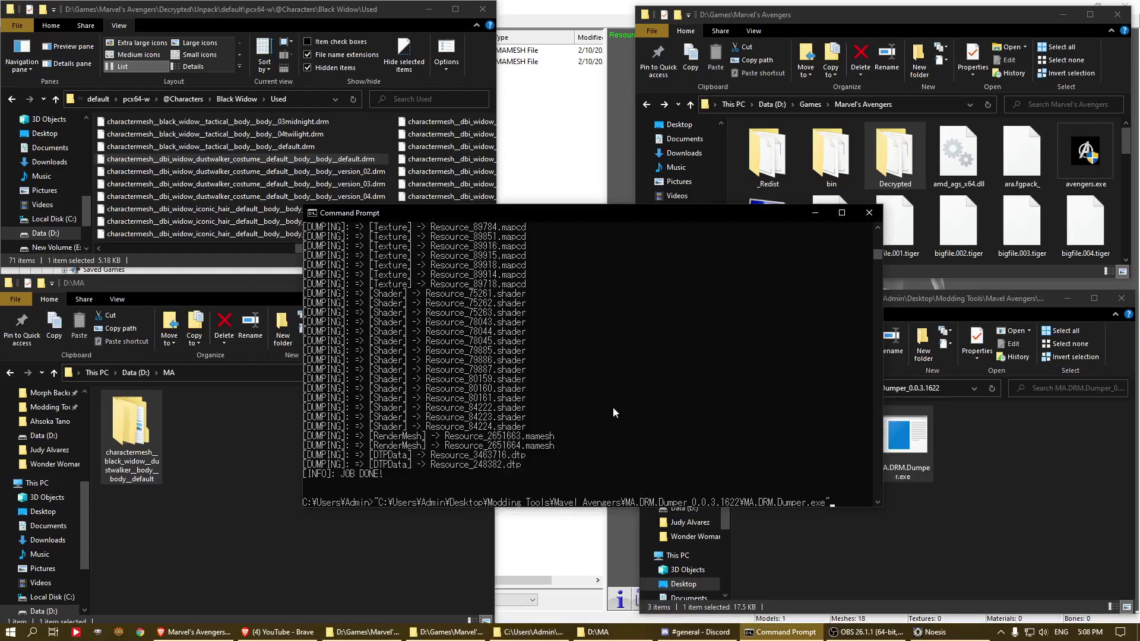
pyautogui.moveTo(273, 159); pyautogui.dragTo(746, 383)
pyautogui.click(746, 382)
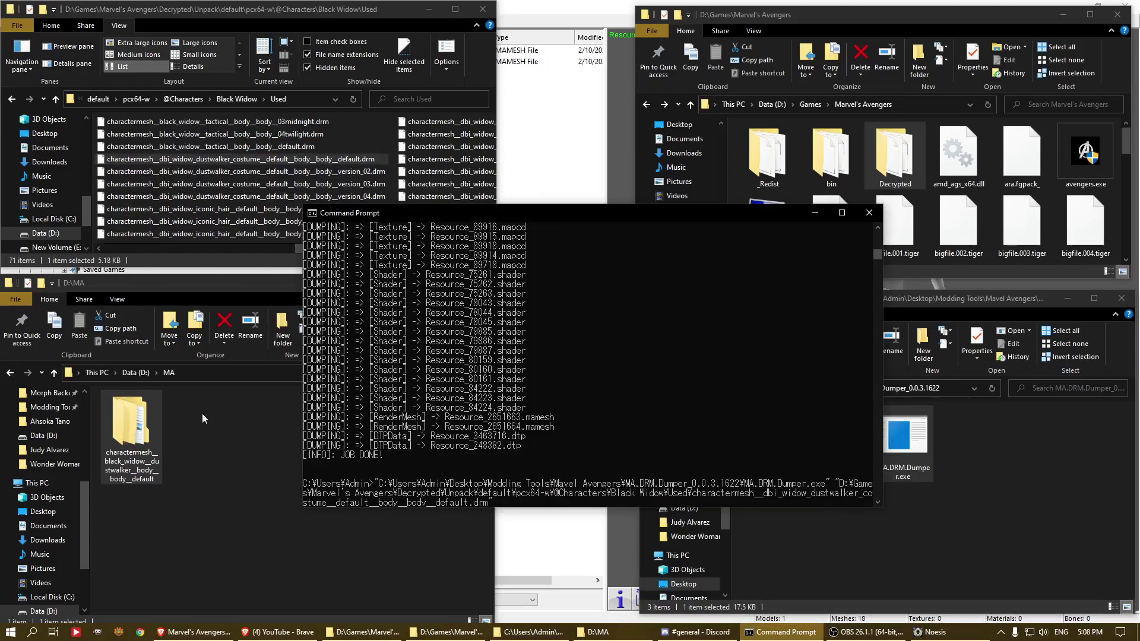
pyautogui.click(128, 372)
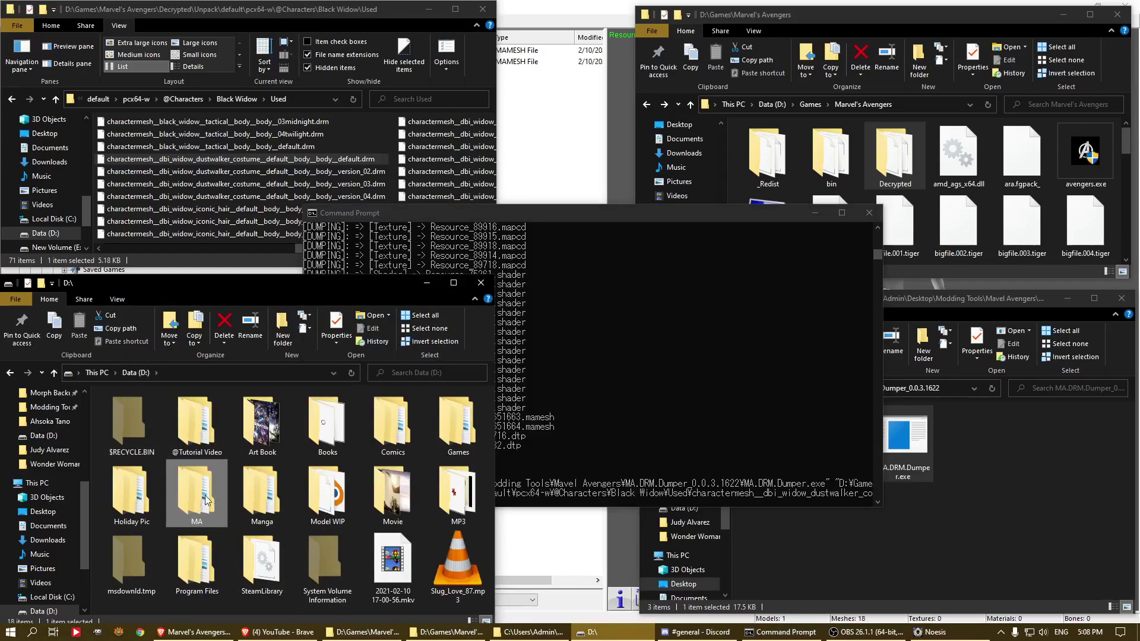
pyautogui.moveTo(207, 500); pyautogui.dragTo(745, 418)
pyautogui.click(745, 418)
pyautogui.moveTo(894, 154); pyautogui.dragTo(754, 368)
pyautogui.click(754, 368)
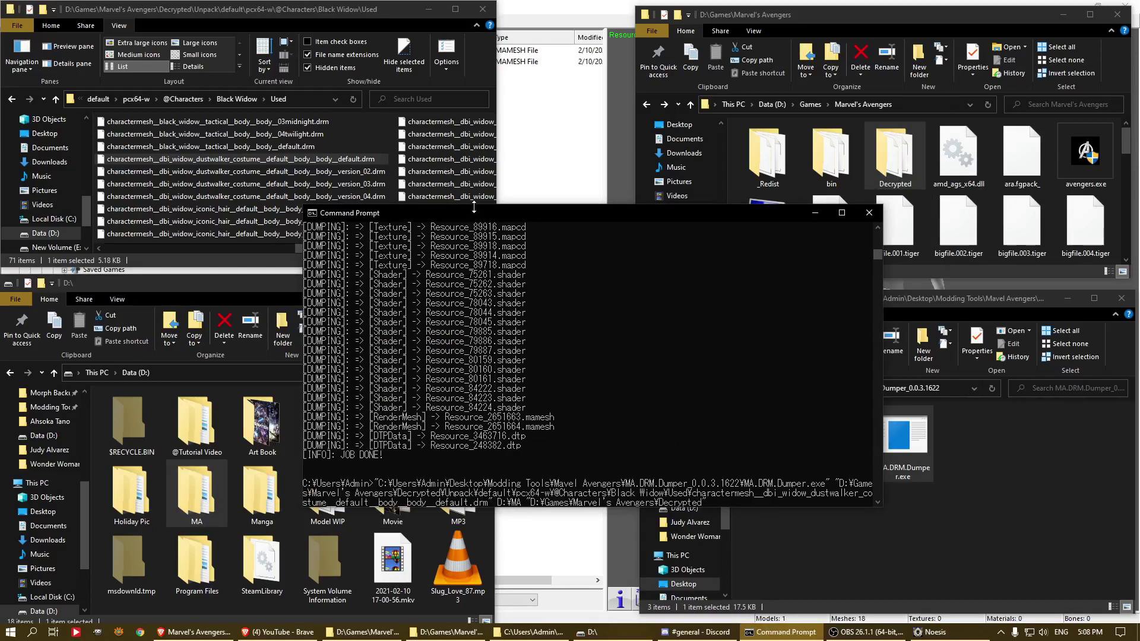
pyautogui.press('Return')
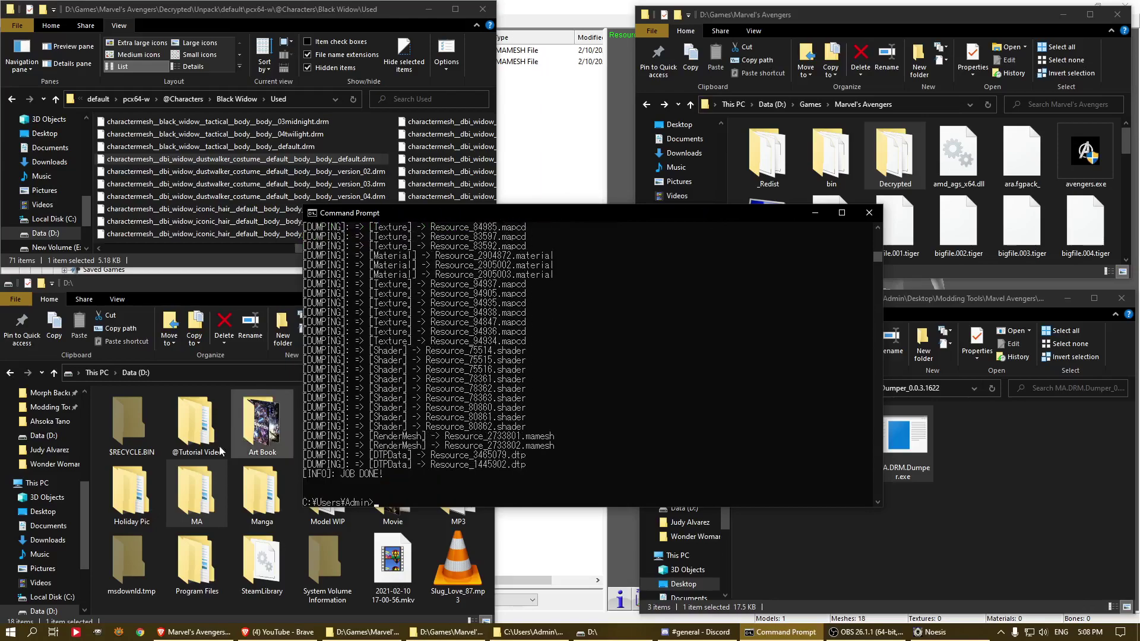
# Open the new costume dump's RenderMesh folder and preview the Resource_2733802 hoodie mesh from the front
pyautogui.click(582, 556)
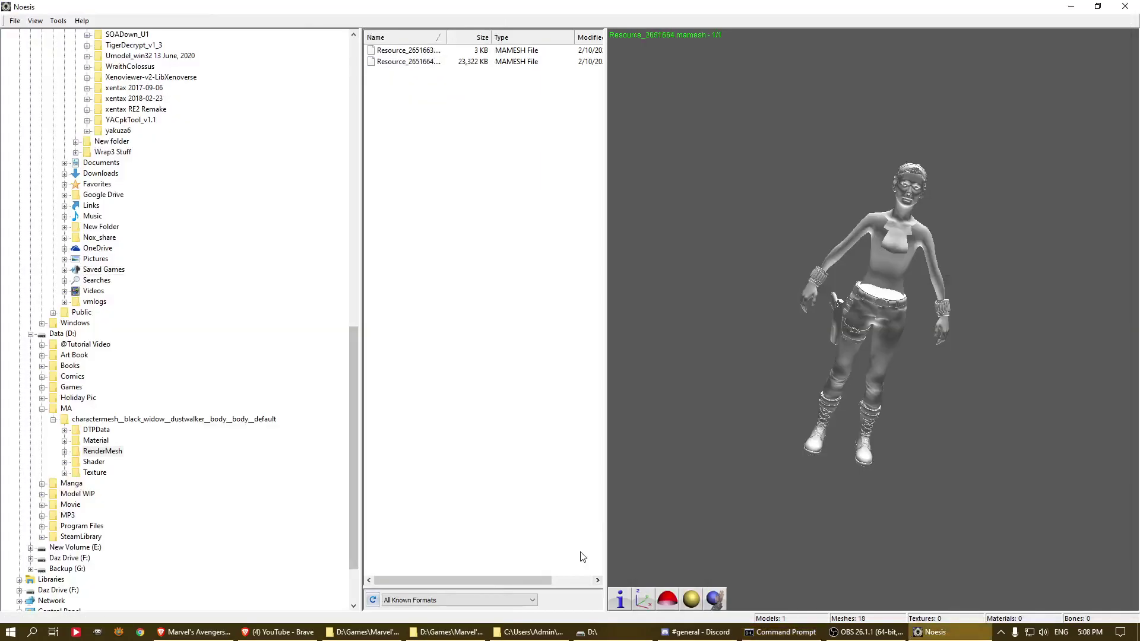
pyautogui.click(42, 409)
pyautogui.click(41, 409)
pyautogui.click(196, 430)
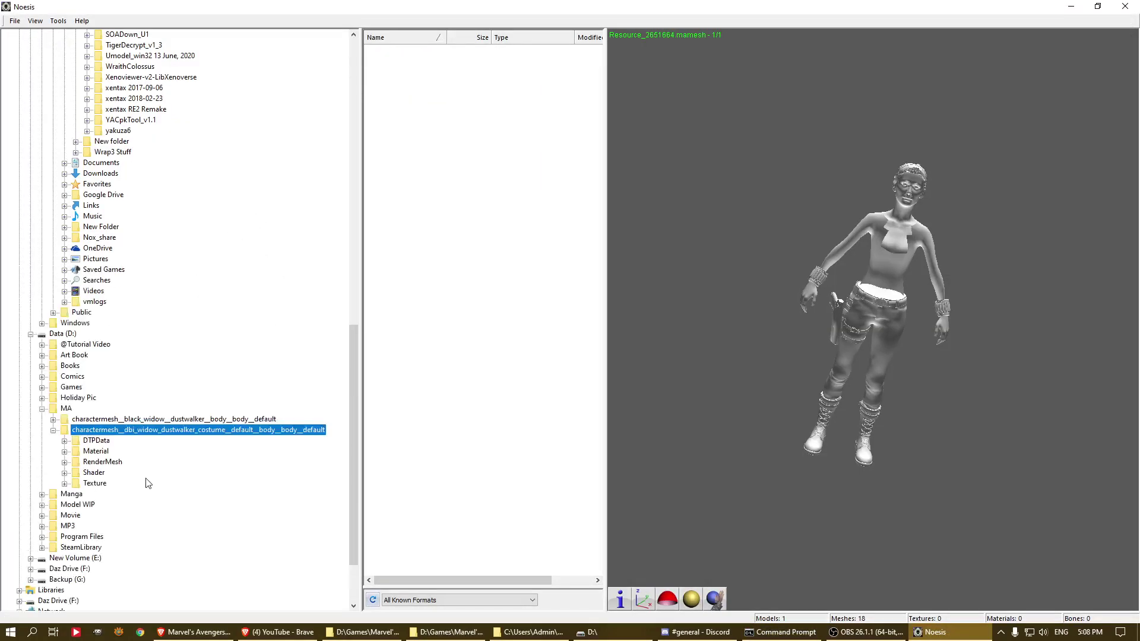
pyautogui.press('Down')
pyautogui.press('Down')
pyautogui.press('Down')
pyautogui.press('Left')
pyautogui.press('Down')
pyautogui.press('Down')
pyautogui.press('Down')
pyautogui.click(411, 61)
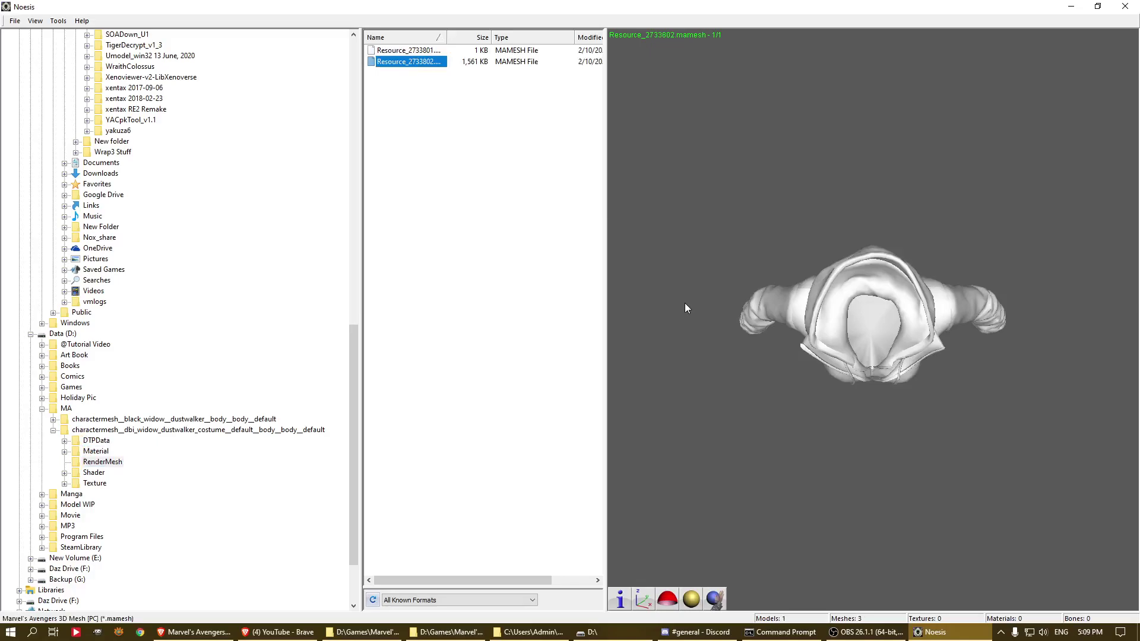
pyautogui.moveTo(885, 251); pyautogui.dragTo(894, 252)
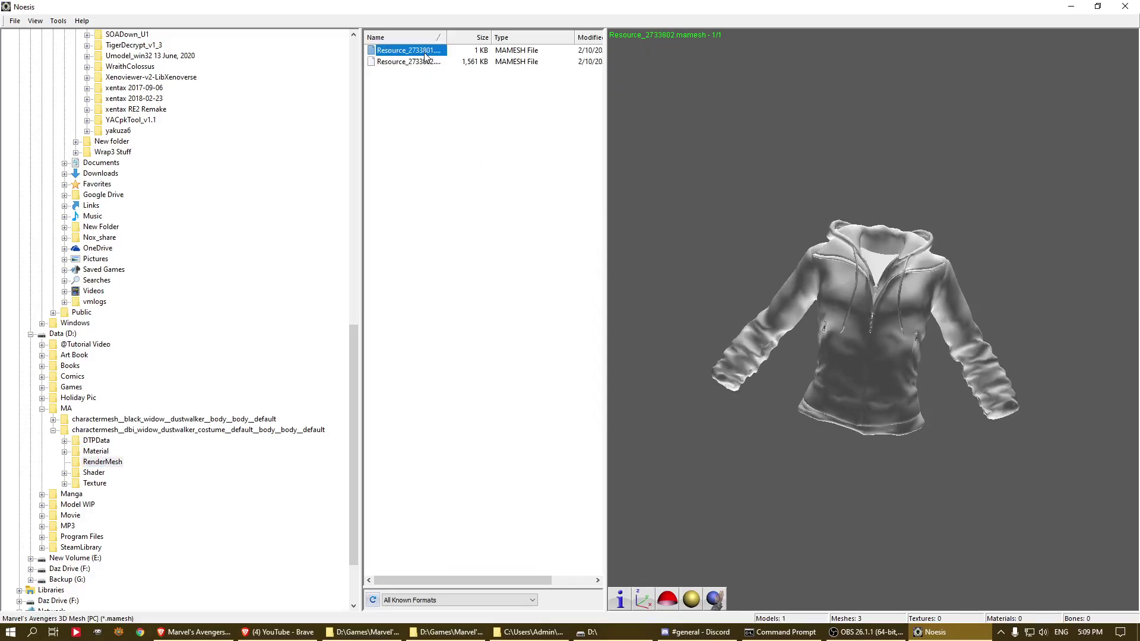
# Preview the earlier Resource_2651664 body mesh, then list the new costume's Texture folder
pyautogui.click(174, 420)
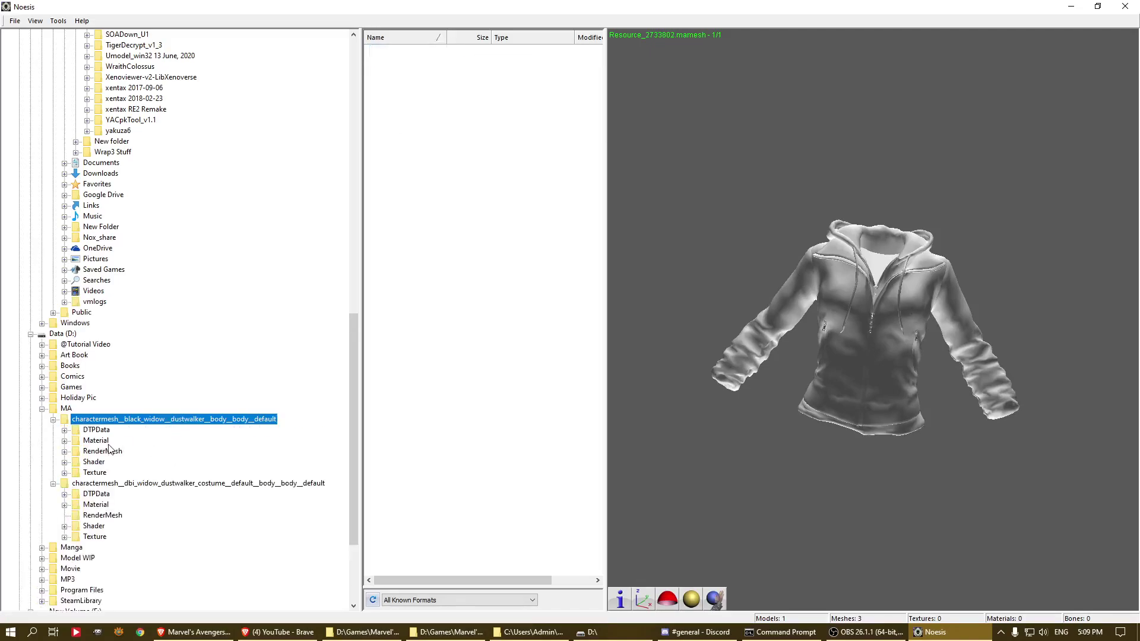
pyautogui.click(110, 451)
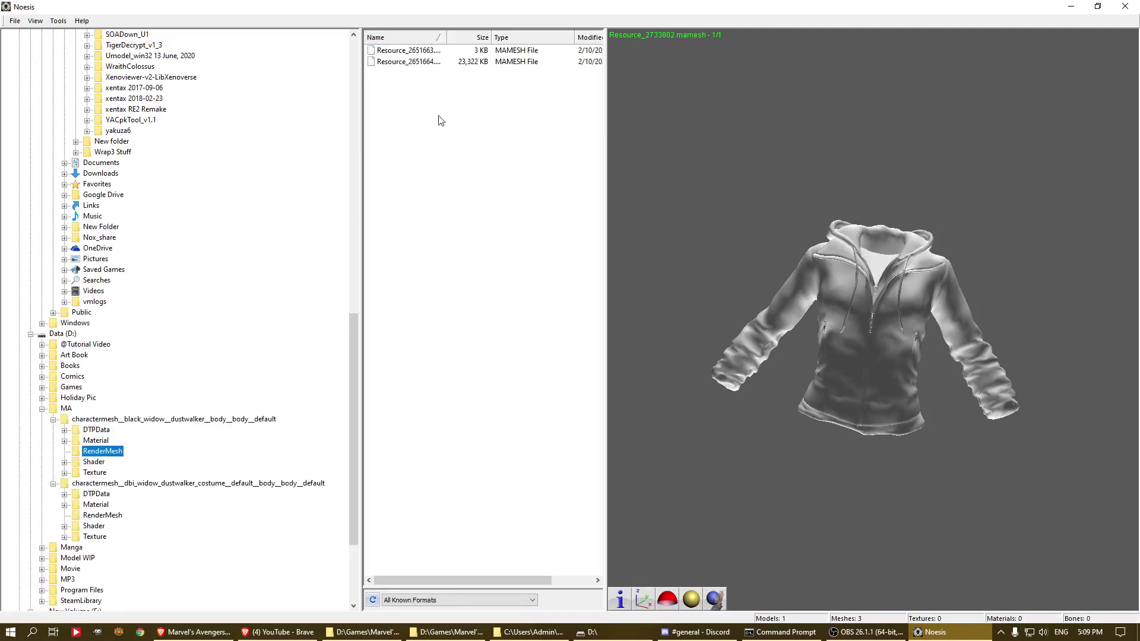
pyautogui.click(414, 63)
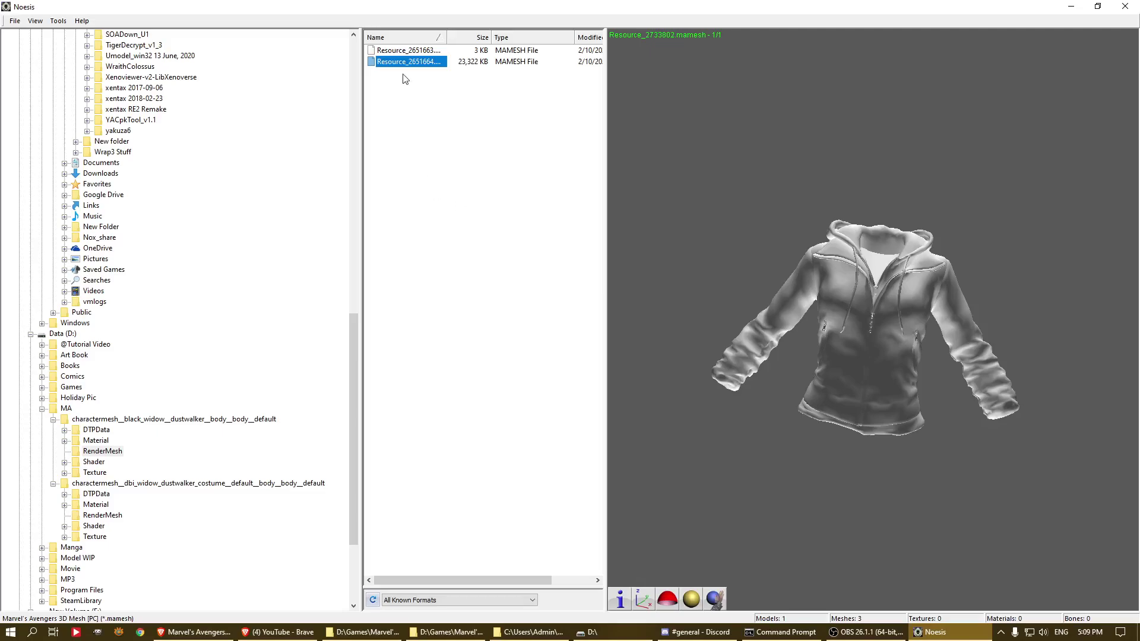
pyautogui.click(106, 515)
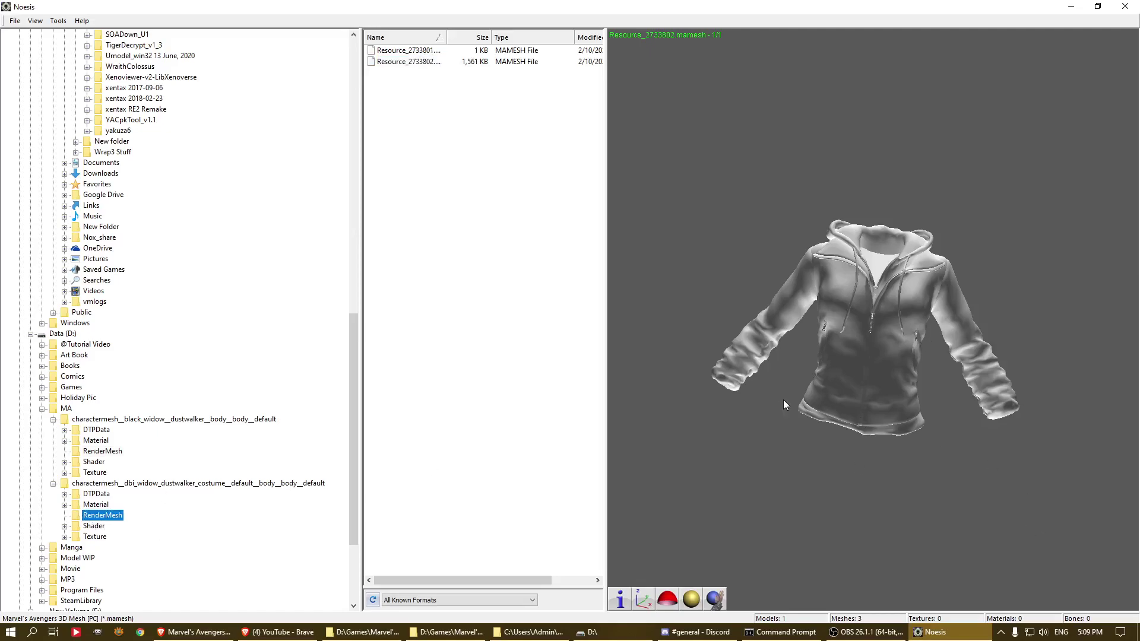
pyautogui.click(100, 505)
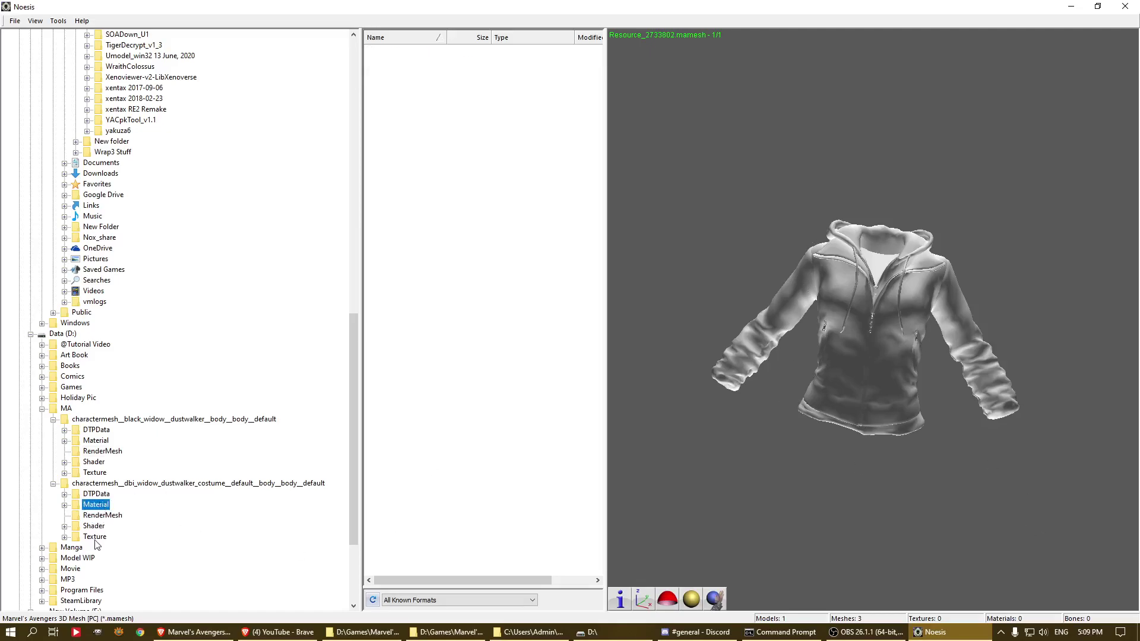
pyautogui.click(95, 537)
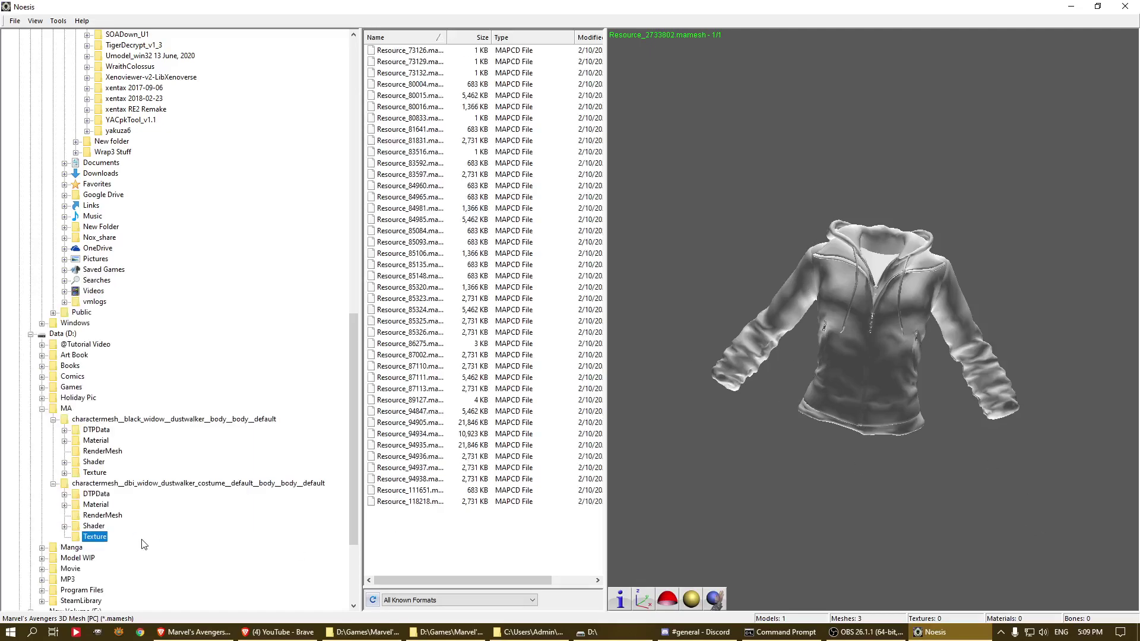
# Preview the costume's MAPCD textures from Resource_80004 through the red fabric Resource_87002
pyautogui.click(408, 85)
pyautogui.press('Down')
pyautogui.press('Down')
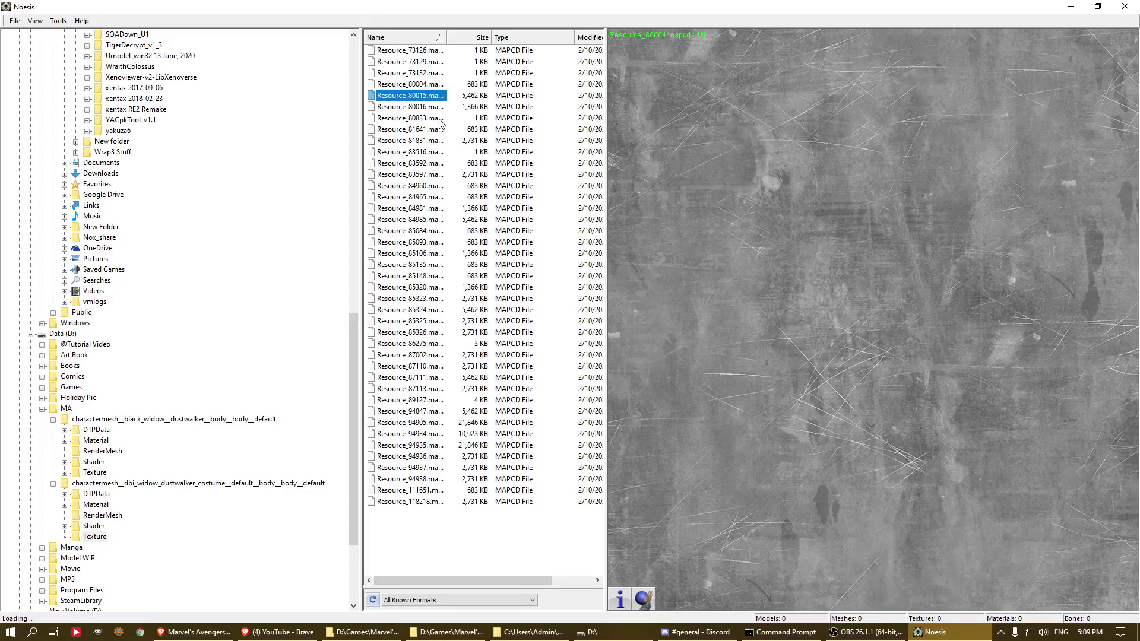
pyautogui.press('Down')
pyautogui.press('Down')
pyautogui.press('Down')
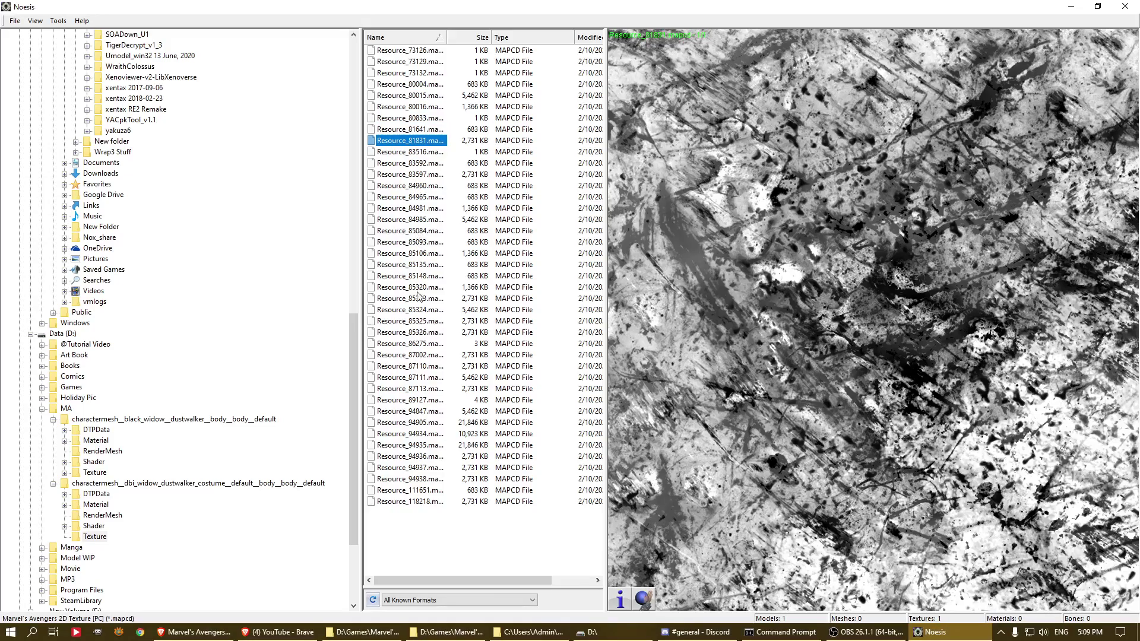
pyautogui.click(415, 176)
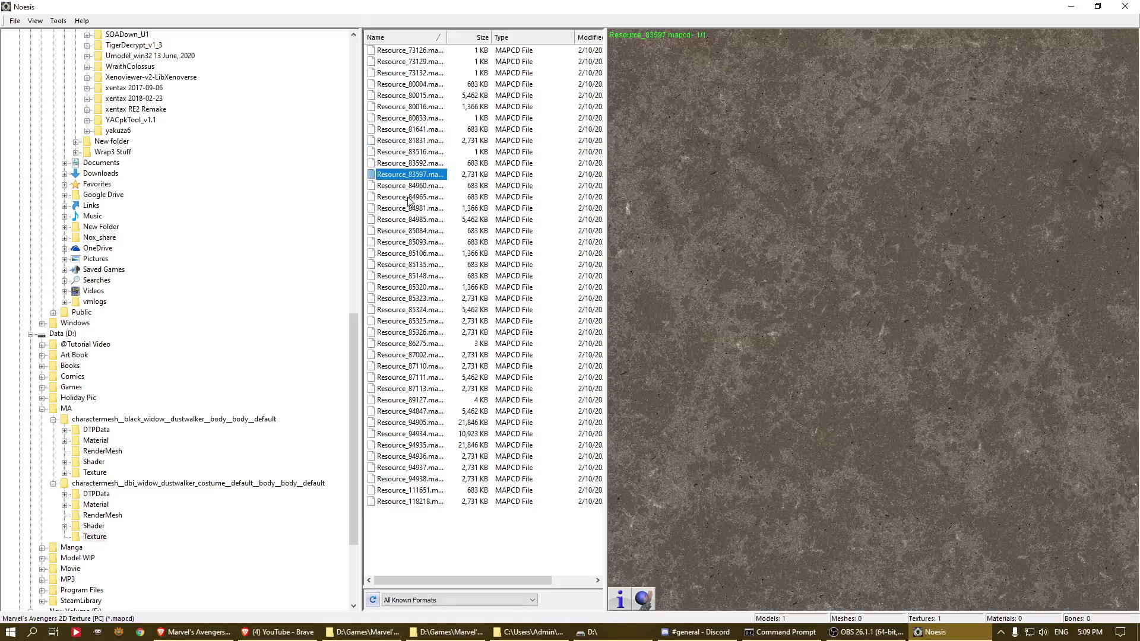
pyautogui.click(409, 200)
pyautogui.click(409, 220)
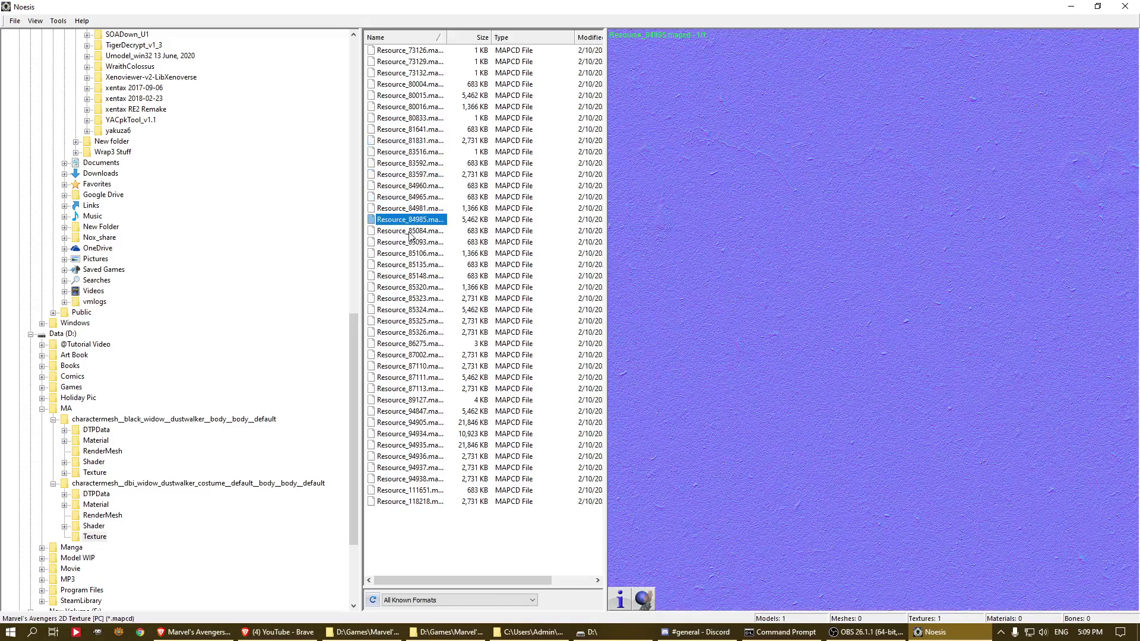
pyautogui.click(410, 231)
pyautogui.click(412, 254)
pyautogui.click(418, 277)
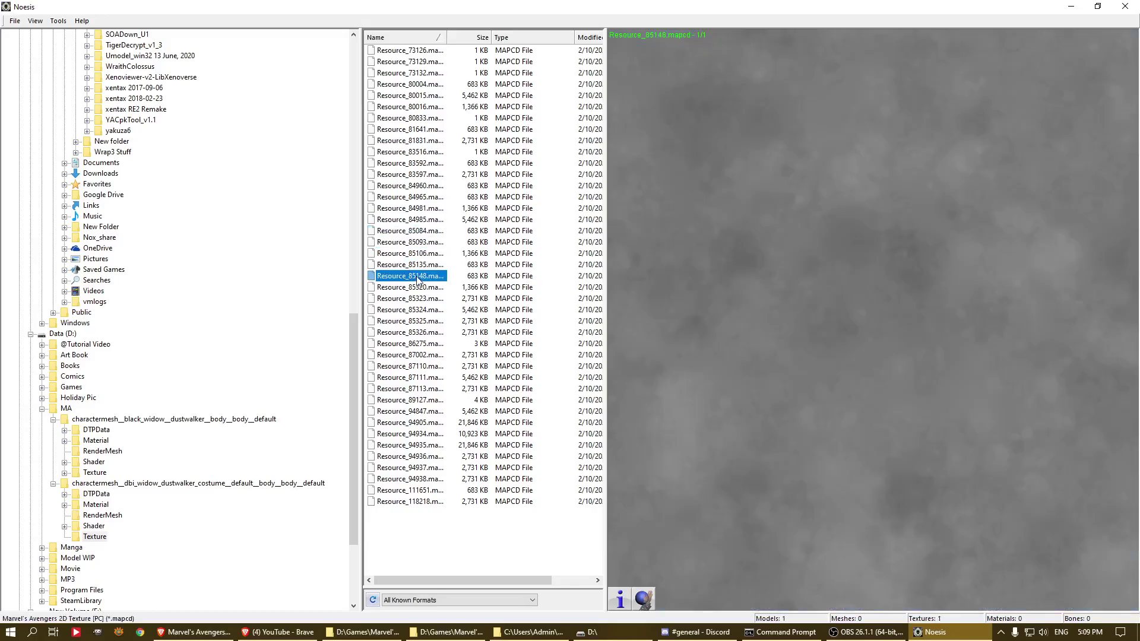
pyautogui.click(424, 344)
pyautogui.click(428, 355)
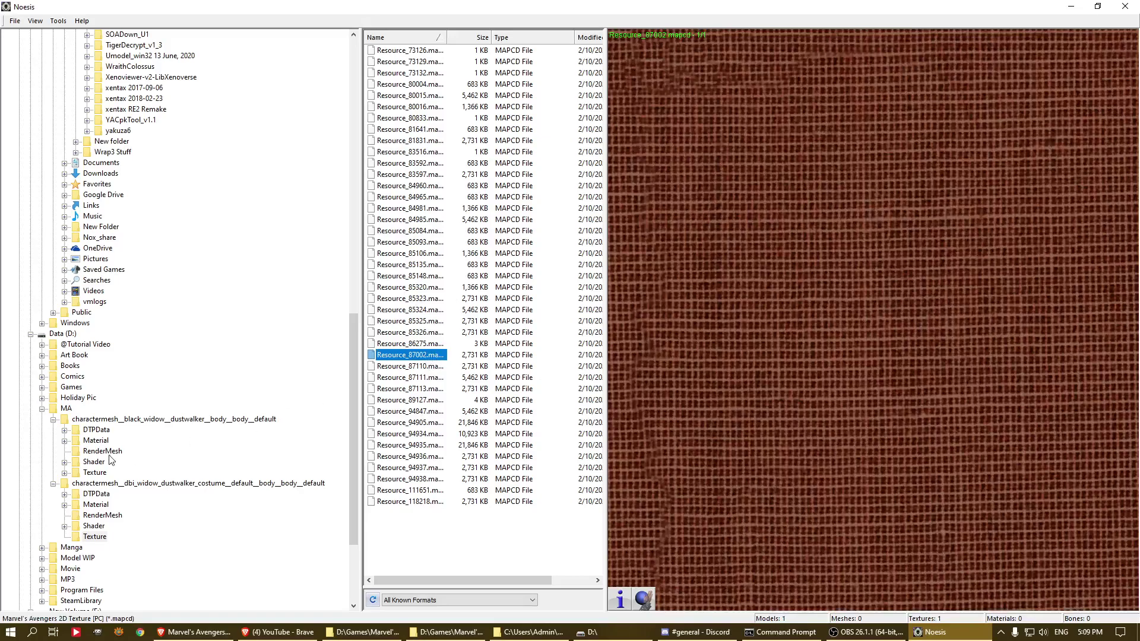
# Look through the Texture folder's context menu and Tools for a batch-processing option
pyautogui.click(94, 536)
pyautogui.rightClick(94, 536)
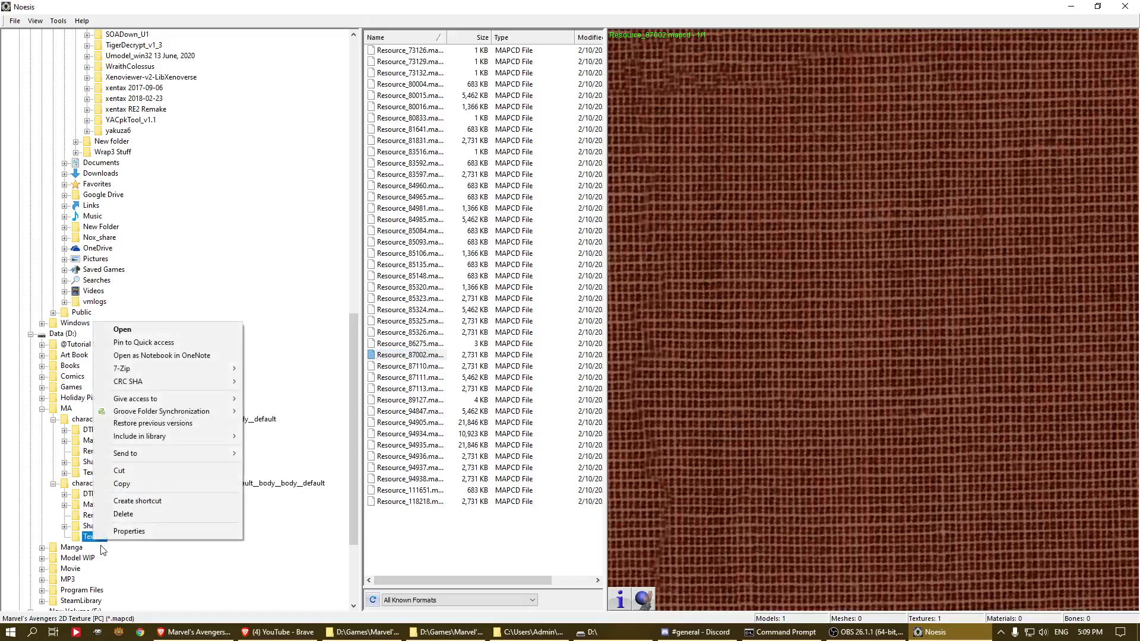
pyautogui.click(58, 20)
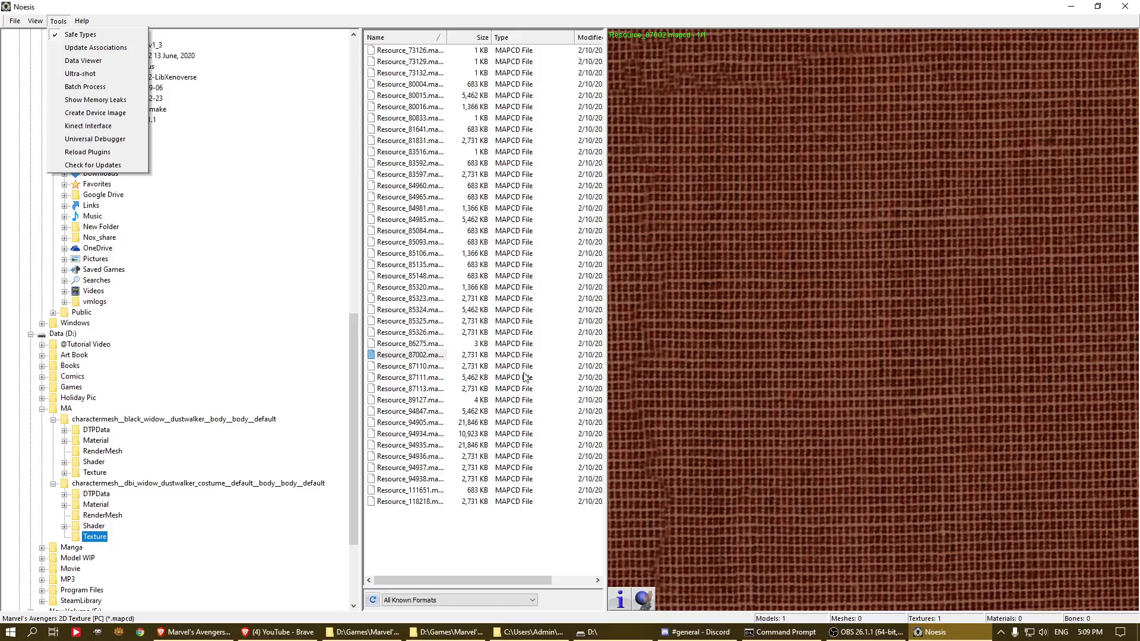
pyautogui.click(790, 390)
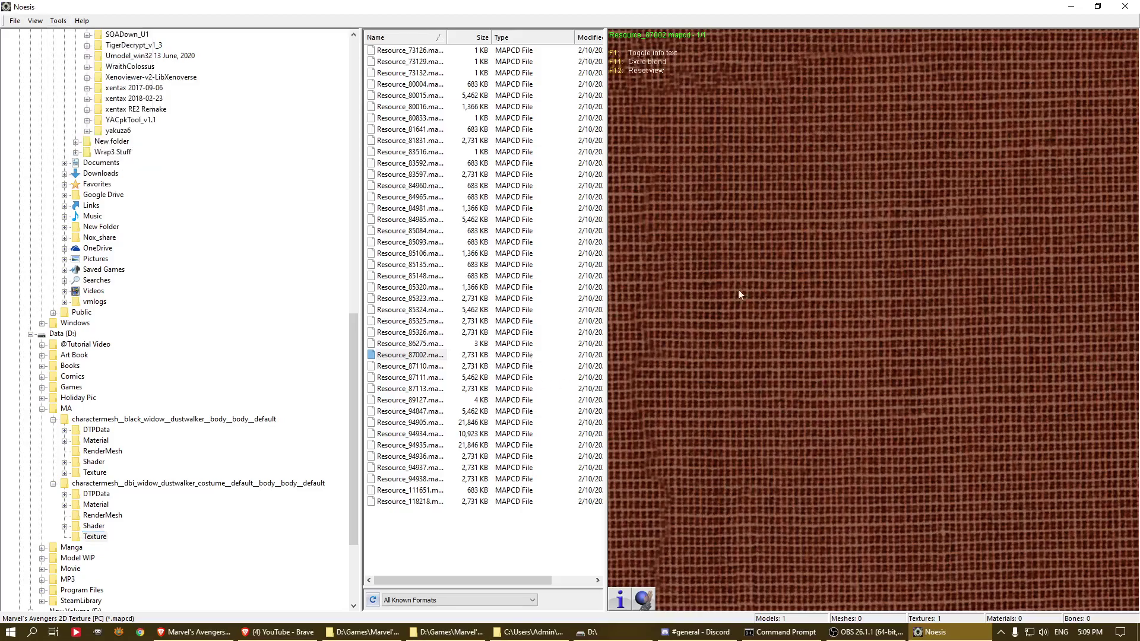
# Preview Resource_87110 and the white Resource_85326 texture, then switch to Brave
pyautogui.click(410, 366)
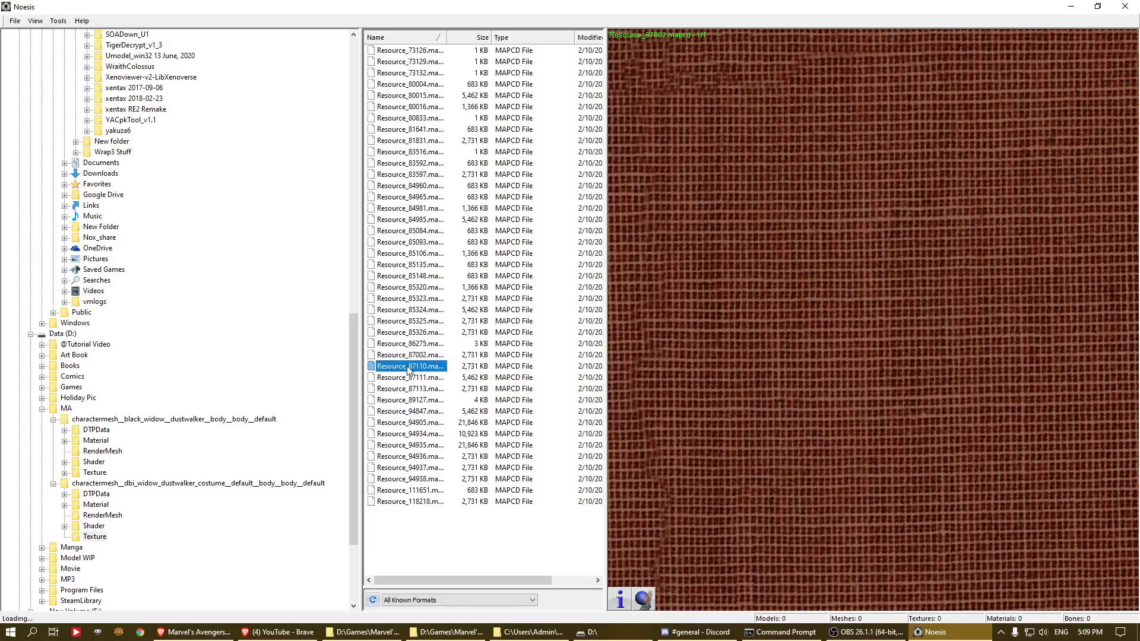
pyautogui.press('Up')
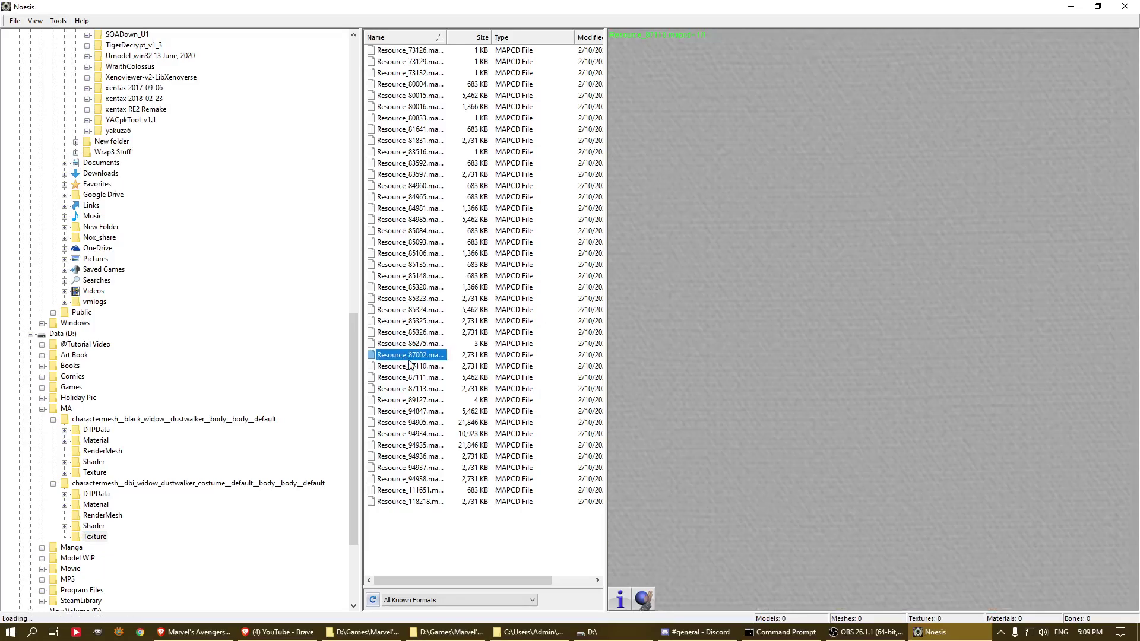
pyautogui.click(422, 334)
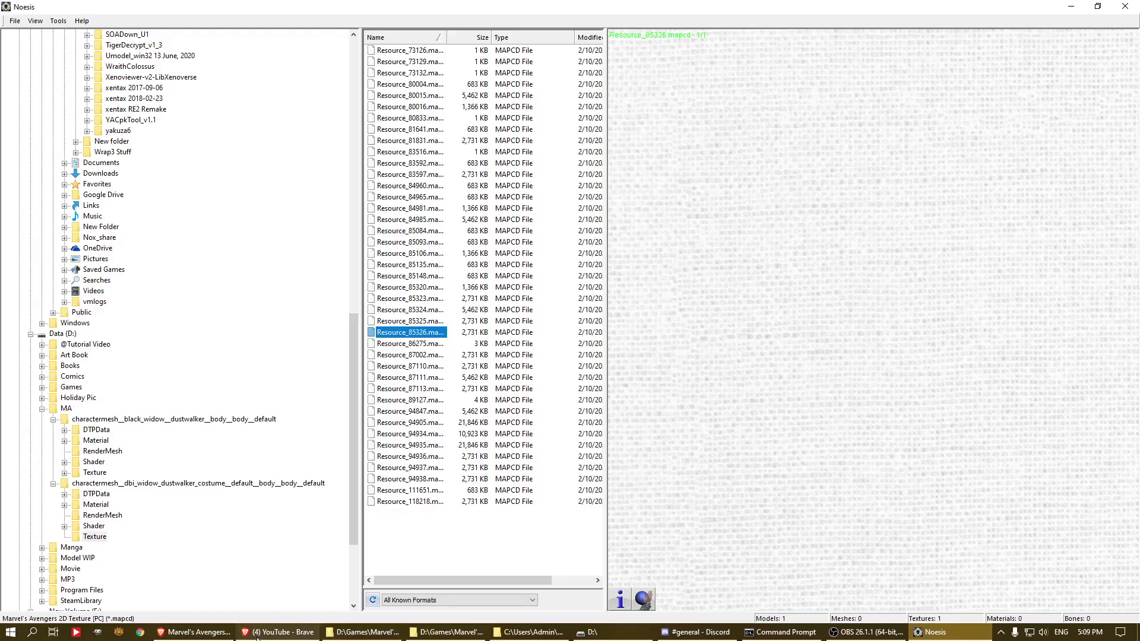
pyautogui.click(219, 632)
# Scroll through GameWith's outfit gallery, then return to Noesis showing the Resource_85326 texture
pyautogui.click(816, 8)
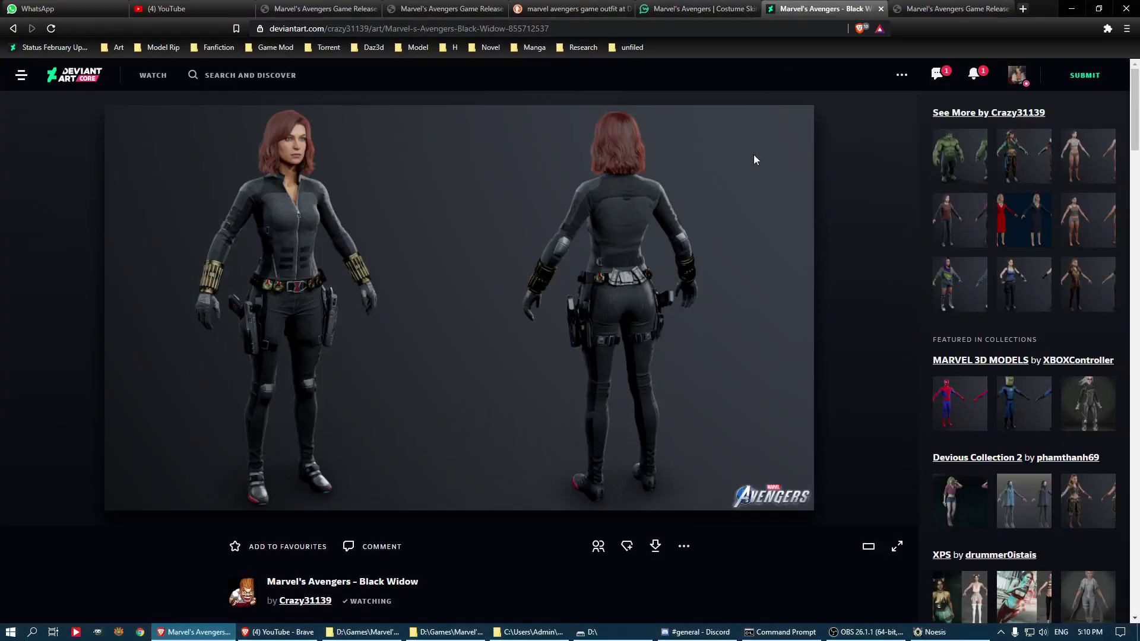
pyautogui.click(696, 12)
pyautogui.scroll(-9, 693, 290)
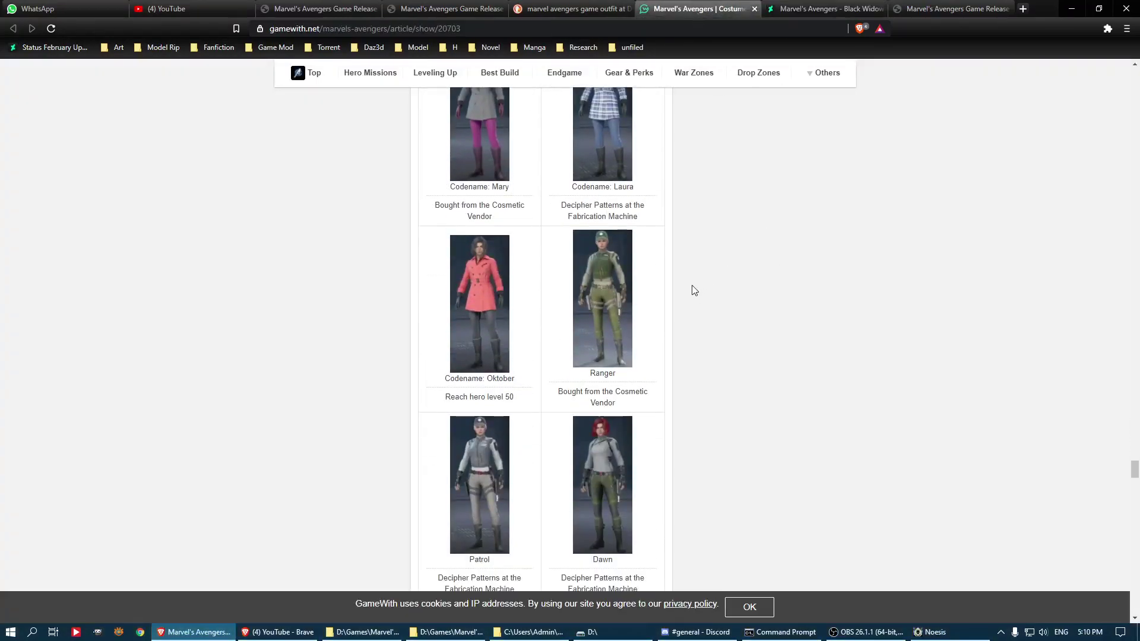
pyautogui.scroll(1, 693, 290)
pyautogui.scroll(-9, 690, 288)
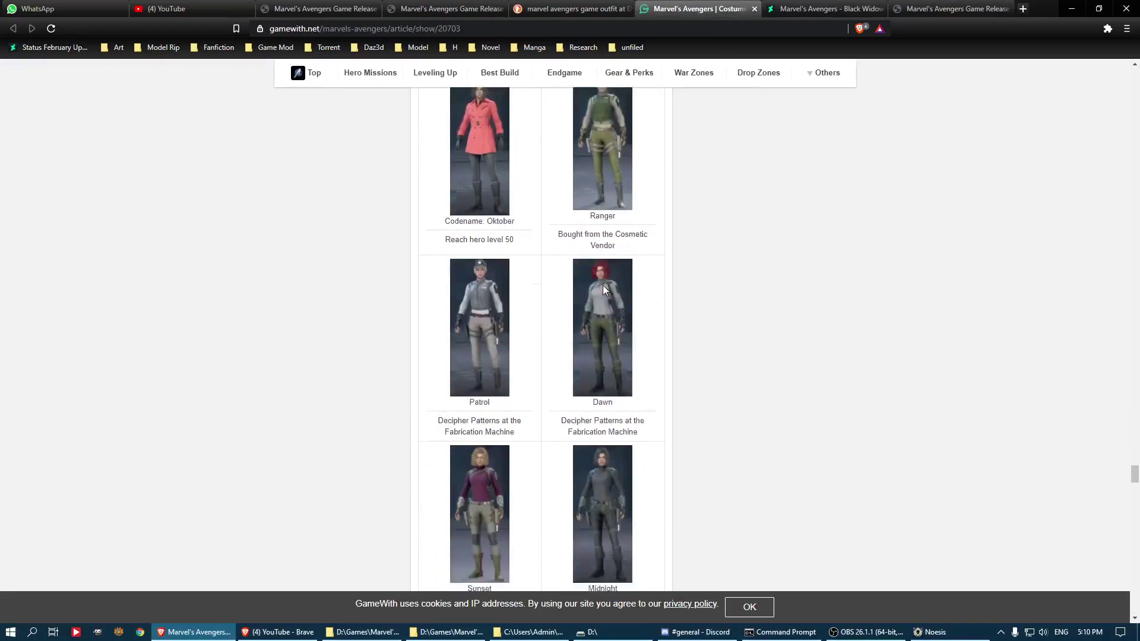
pyautogui.scroll(8, 606, 295)
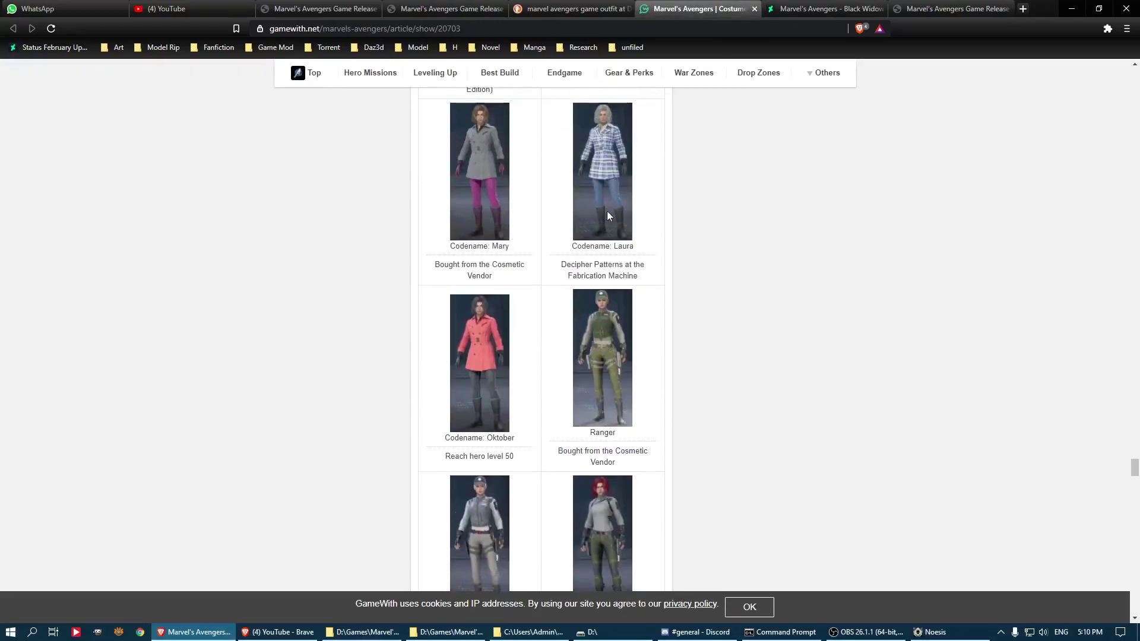
pyautogui.scroll(2, 609, 255)
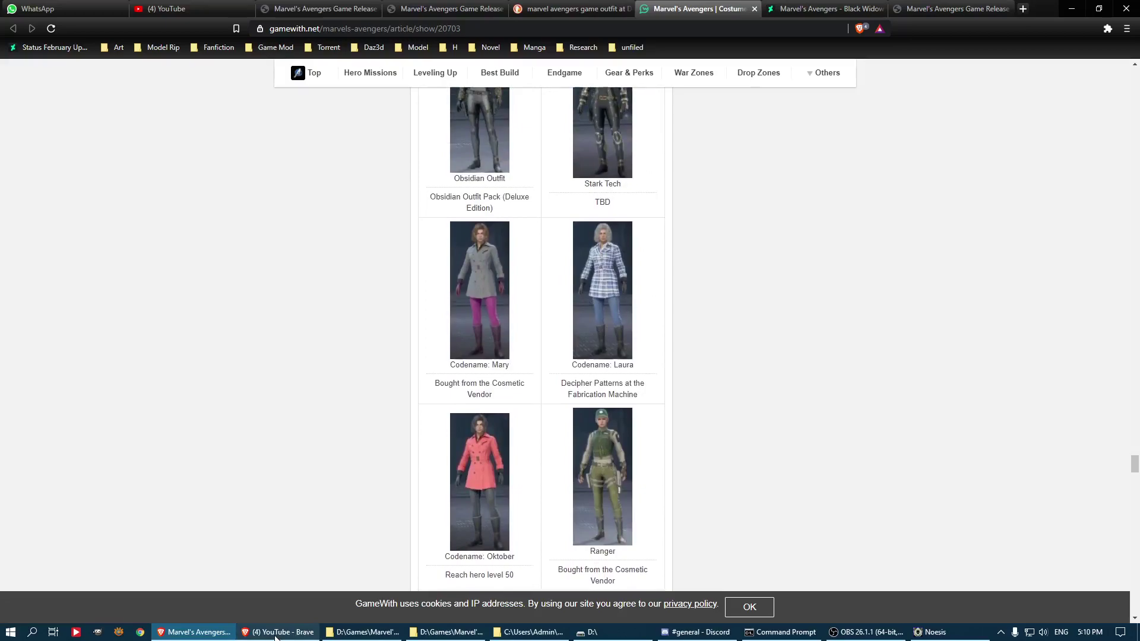
pyautogui.click(773, 638)
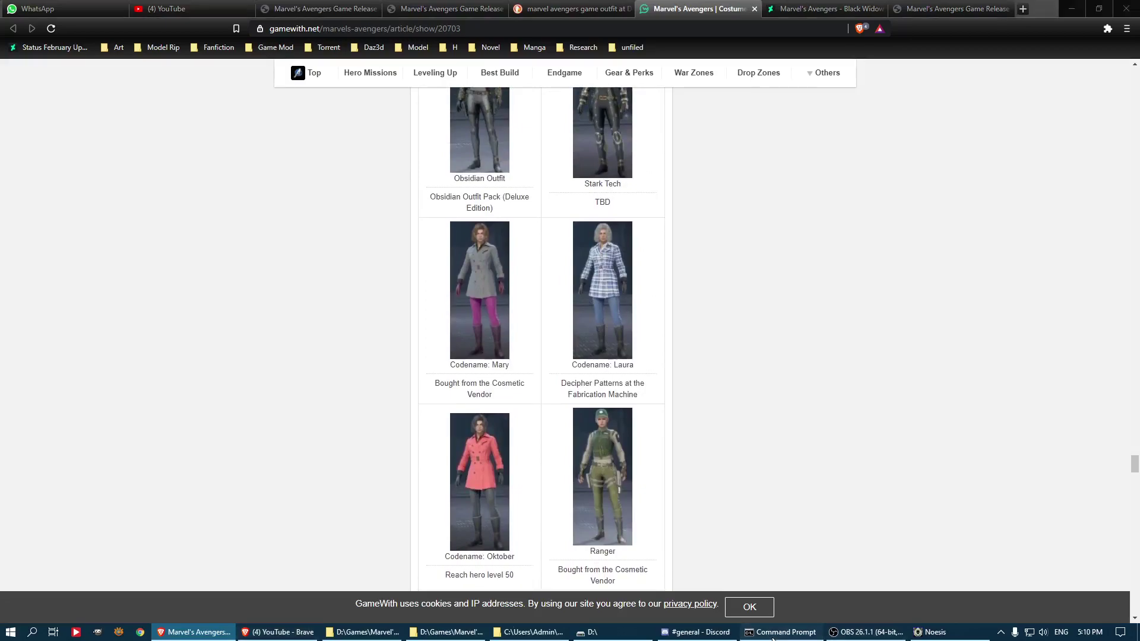
pyautogui.click(773, 638)
# Reload the Resource_2733802 hoodie mesh from the Dustwalker costume's RenderMesh folder and rotate it
pyautogui.click(932, 633)
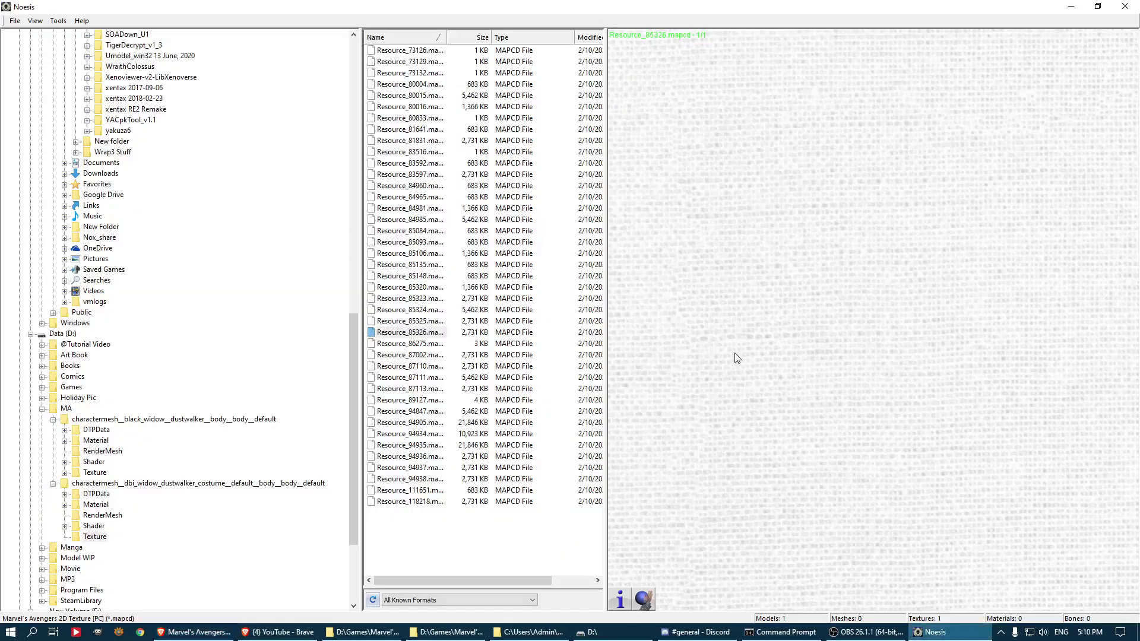
pyautogui.click(107, 516)
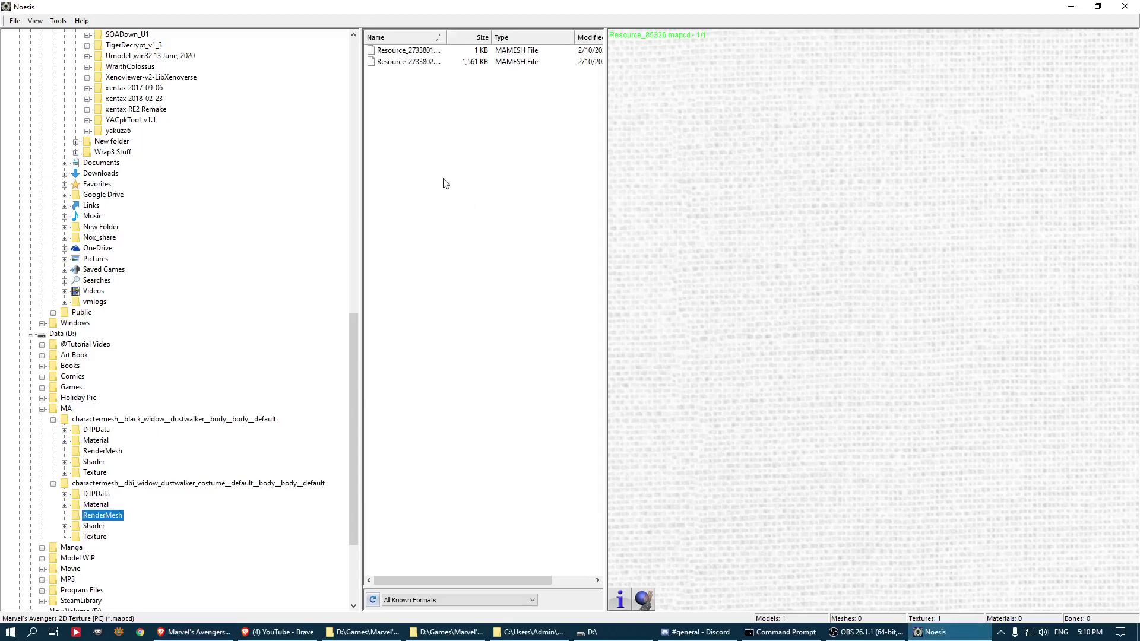
pyautogui.click(404, 62)
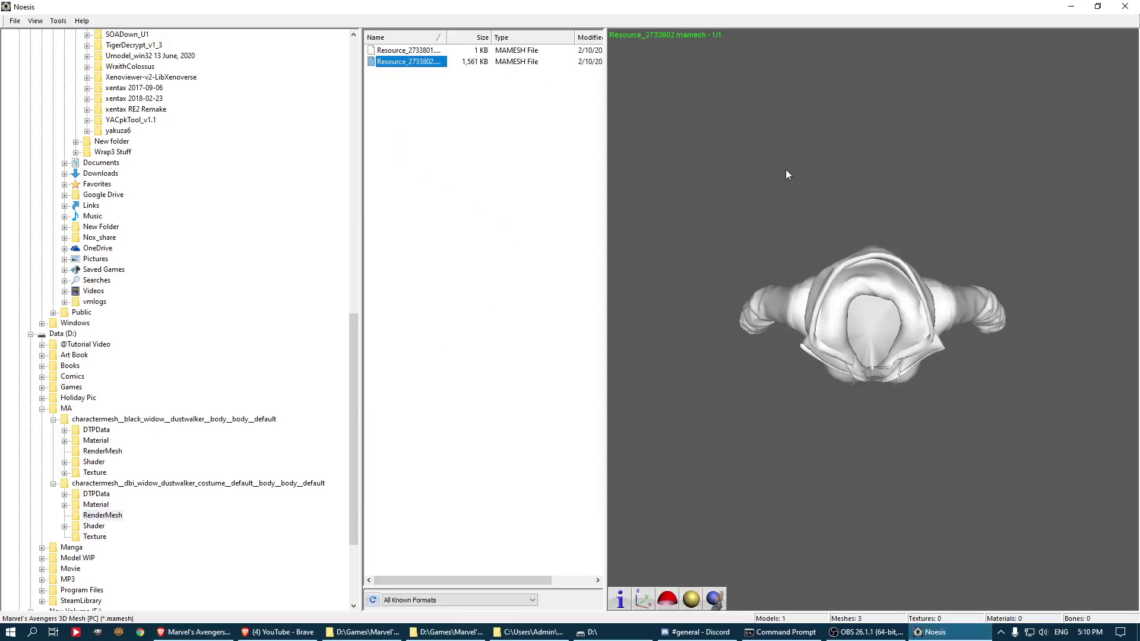
pyautogui.moveTo(785, 169); pyautogui.dragTo(759, 341)
# Scroll the GameWith costume page to the Dustwalker outfit
pyautogui.click(196, 632)
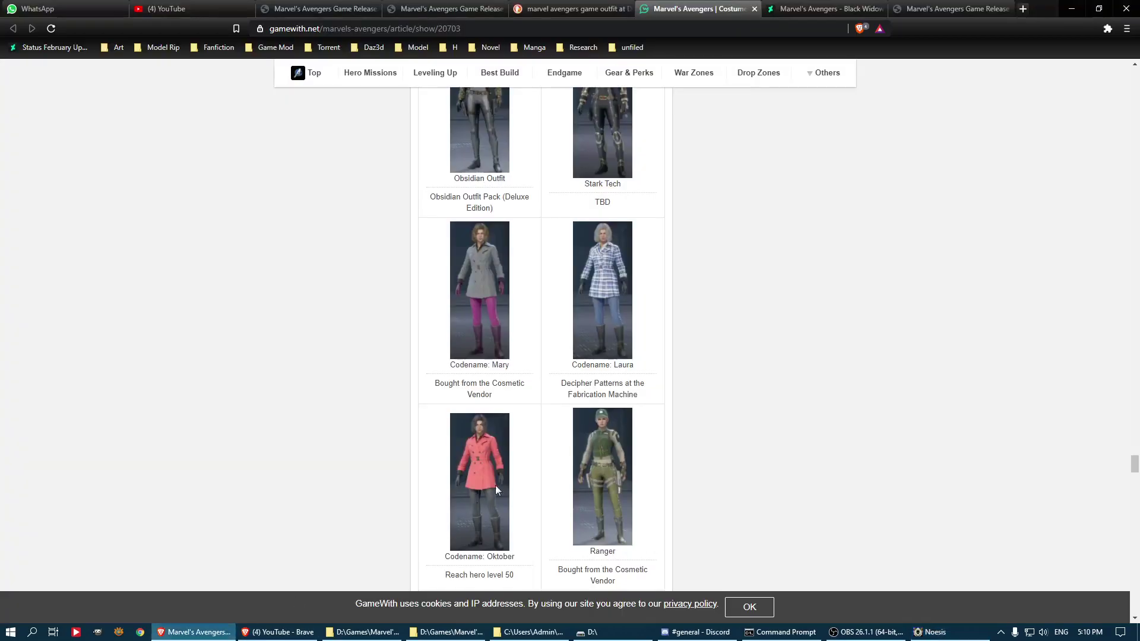
pyautogui.scroll(5, 532, 420)
pyautogui.scroll(10, 532, 420)
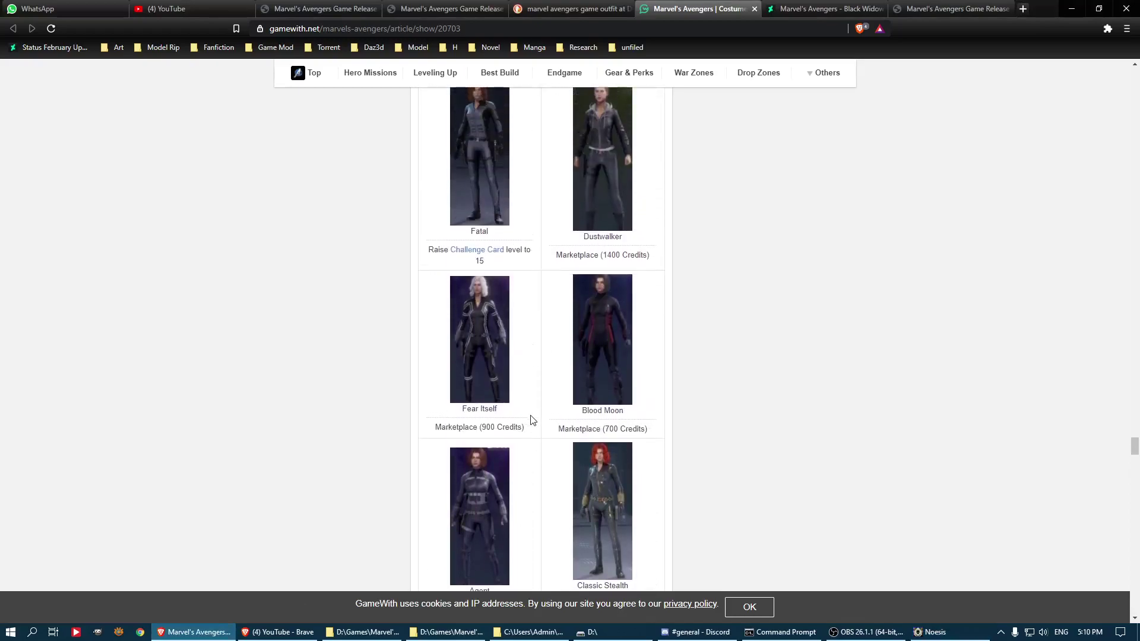
pyautogui.scroll(1, 533, 419)
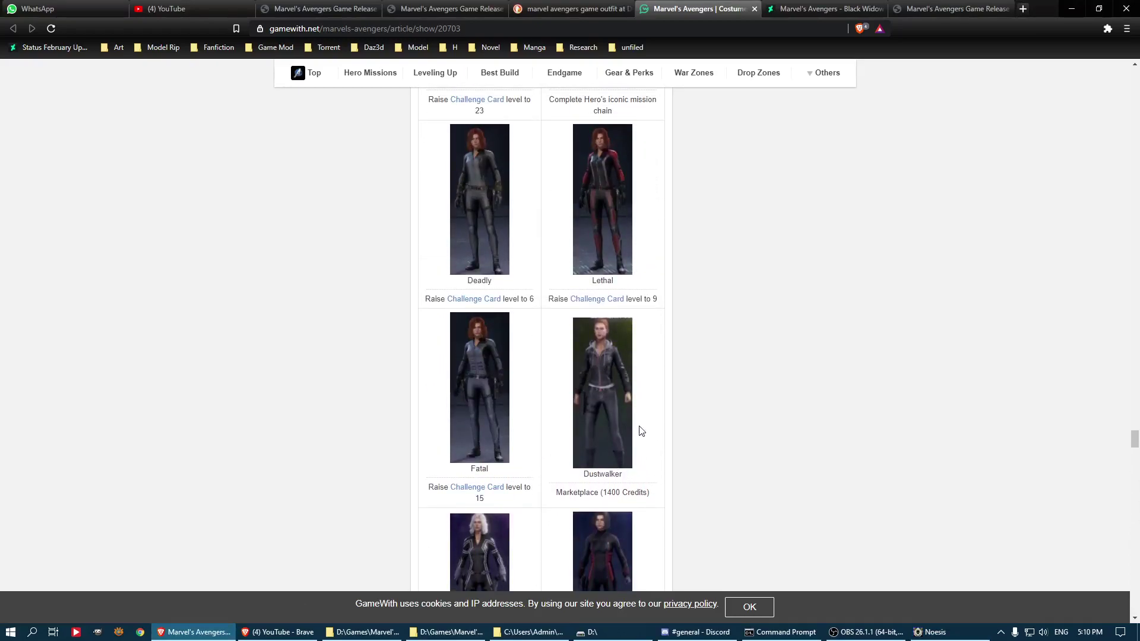
pyautogui.scroll(9, 675, 422)
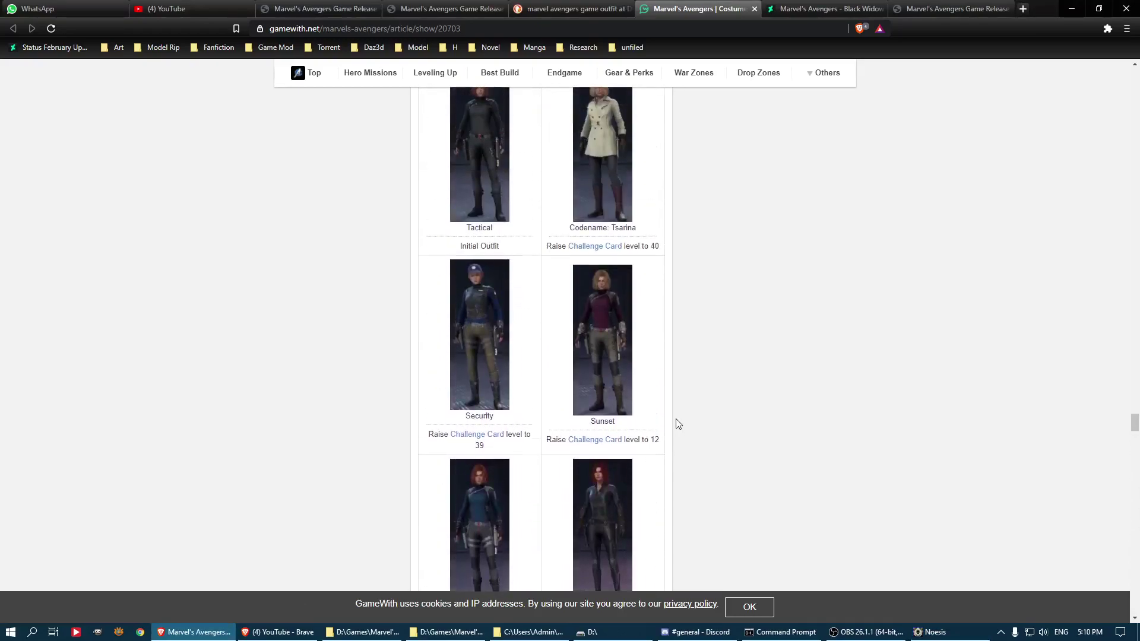
pyautogui.scroll(1, 677, 423)
pyautogui.scroll(2, 676, 424)
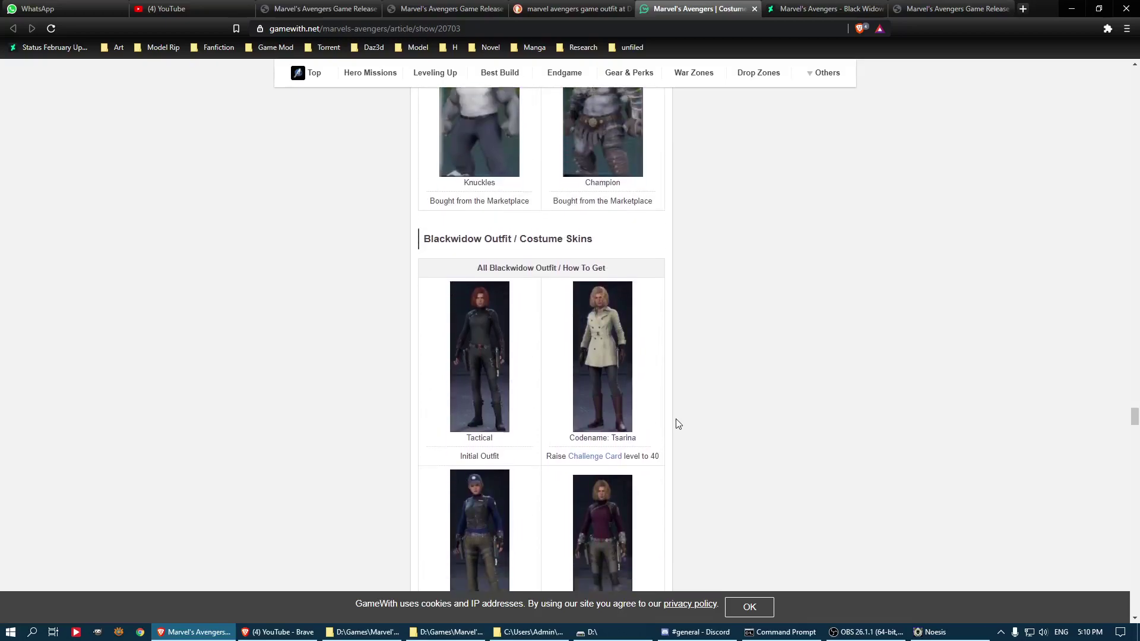
pyautogui.scroll(-15, 674, 423)
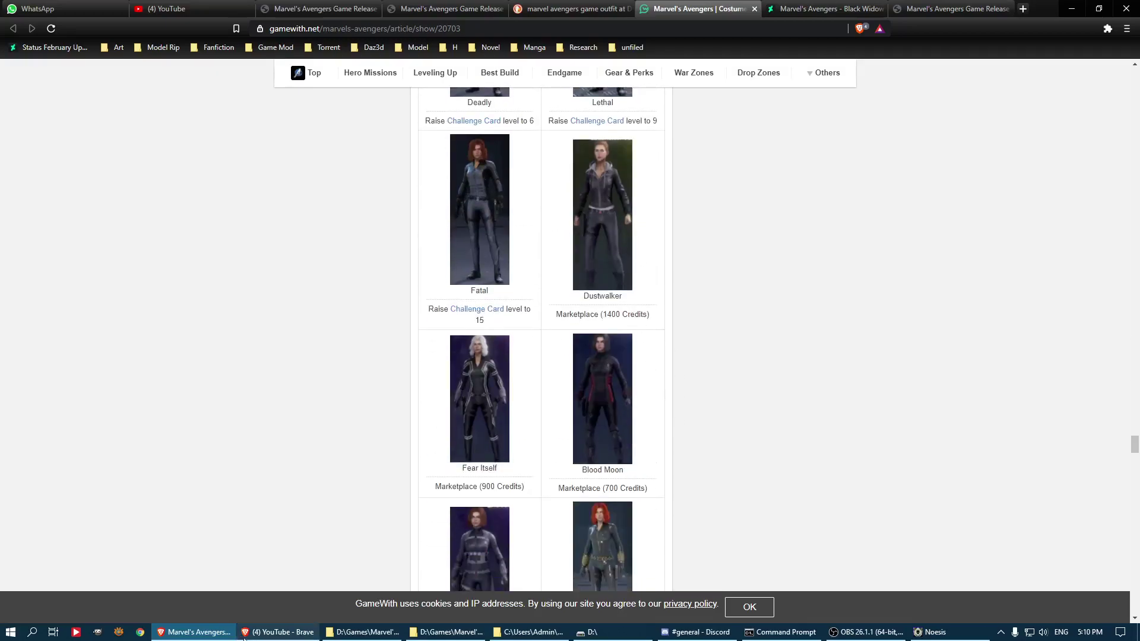
# Select the dustwalker version_02, version_03 and version_04 .drm files in Black Widow Used
pyautogui.click(448, 632)
pyautogui.scroll(-4, 251, 173)
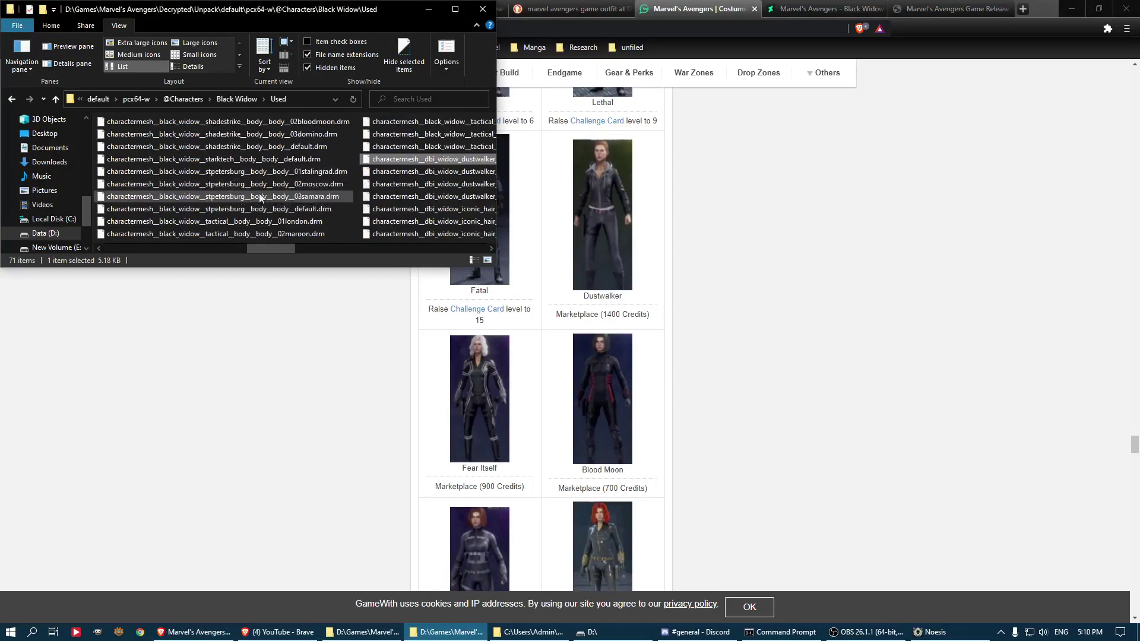
pyautogui.scroll(-1, 261, 191)
pyautogui.click(339, 171)
pyautogui.click(334, 183)
pyautogui.click(327, 195)
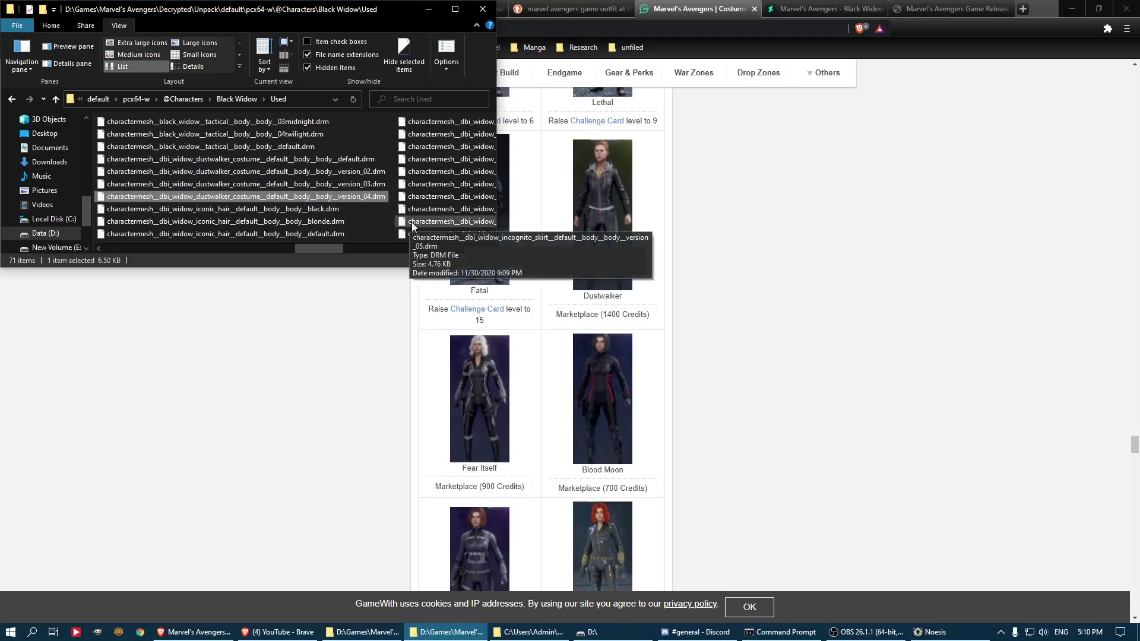
# Glance at the costume page again, then minimize Brave to reveal the folder and hoodie preview
pyautogui.click(669, 221)
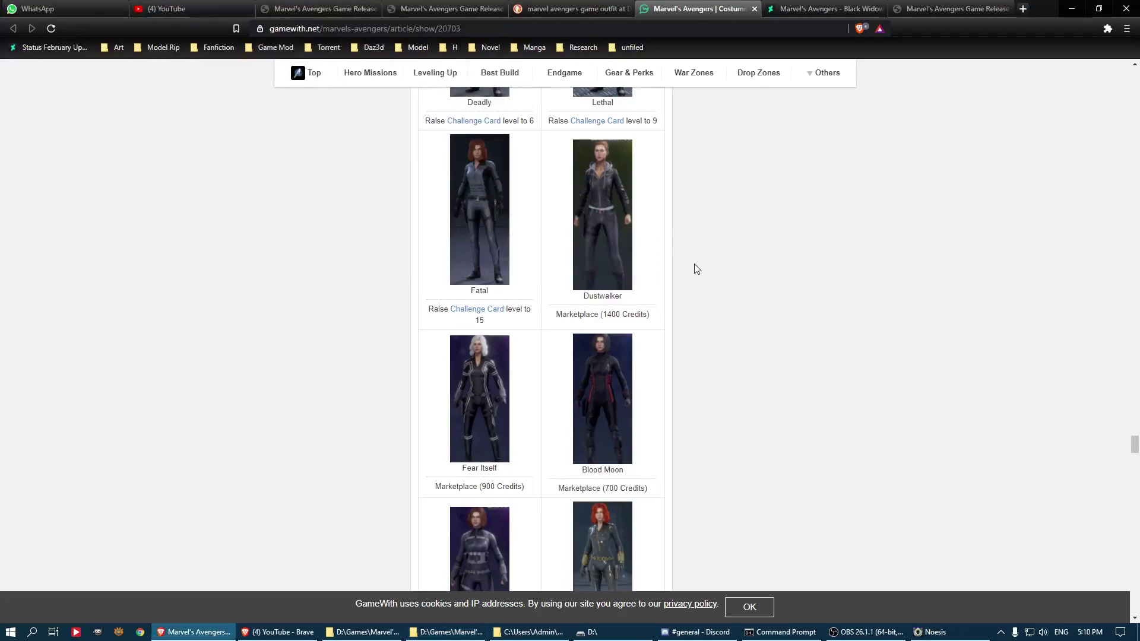
pyautogui.scroll(-10, 695, 269)
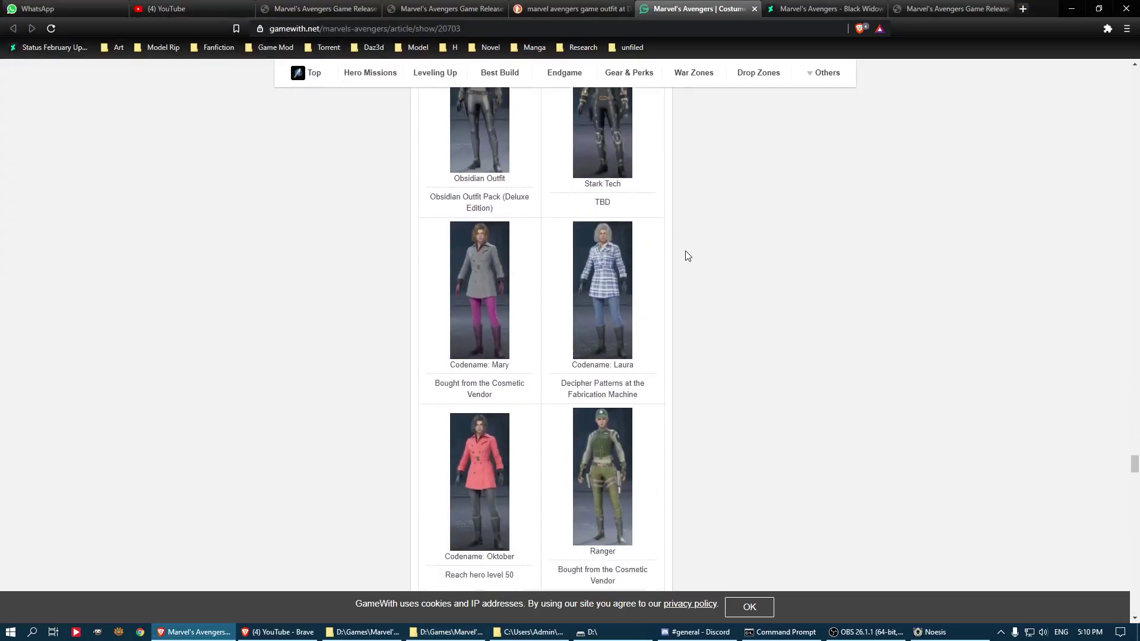
pyautogui.scroll(10, 688, 255)
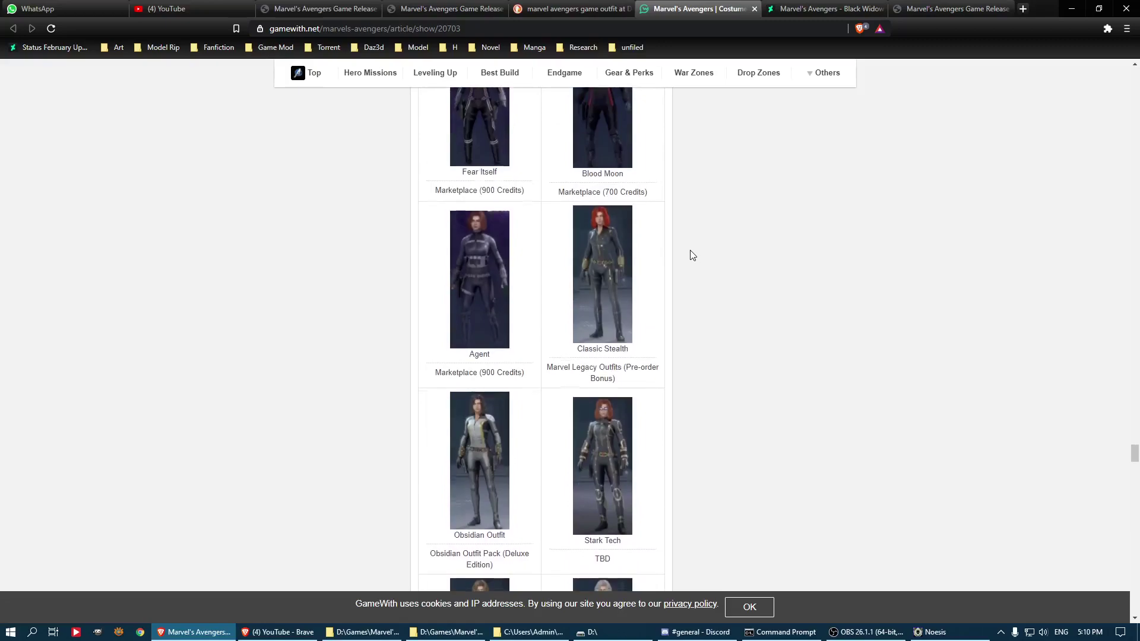
pyautogui.click(163, 635)
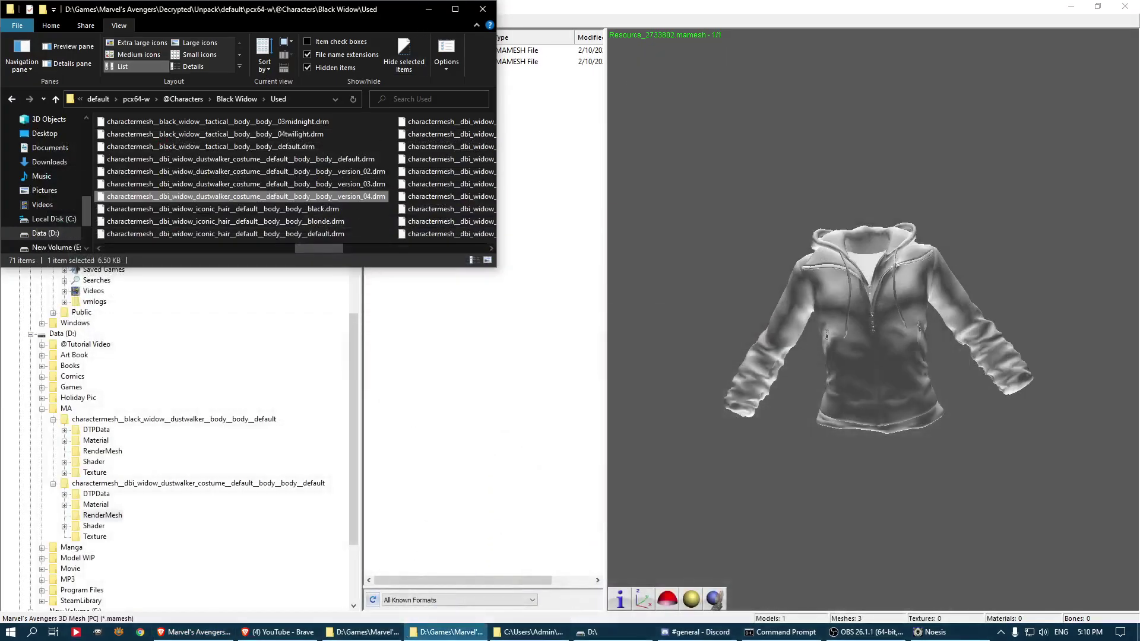
# Show the desktop and toggle the GameWith costume page window
pyautogui.click(1137, 633)
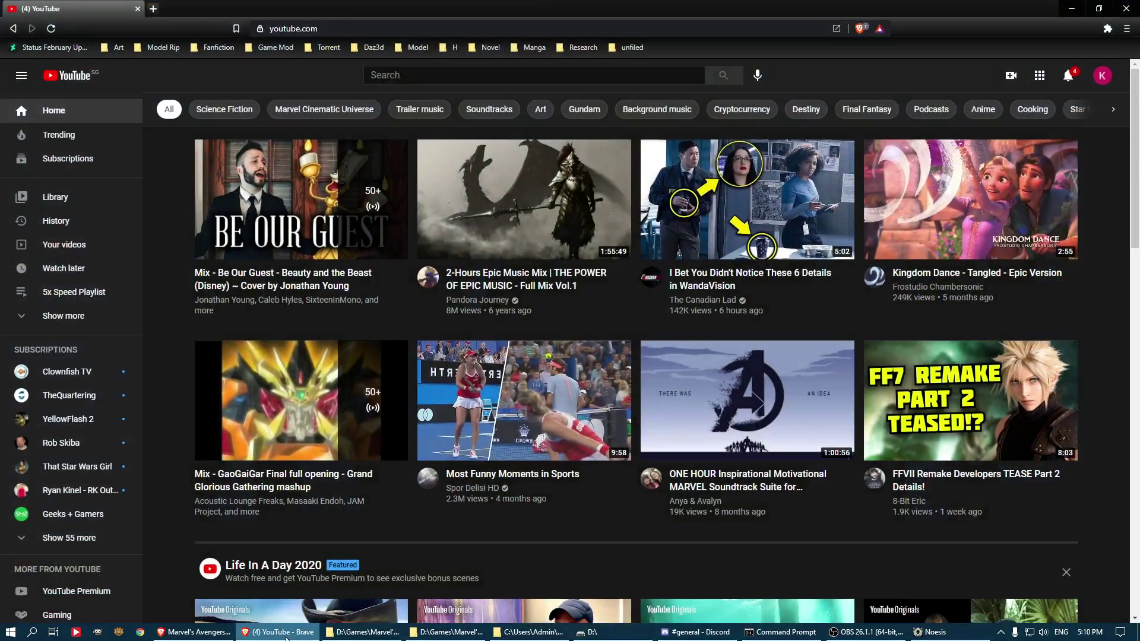
pyautogui.click(288, 632)
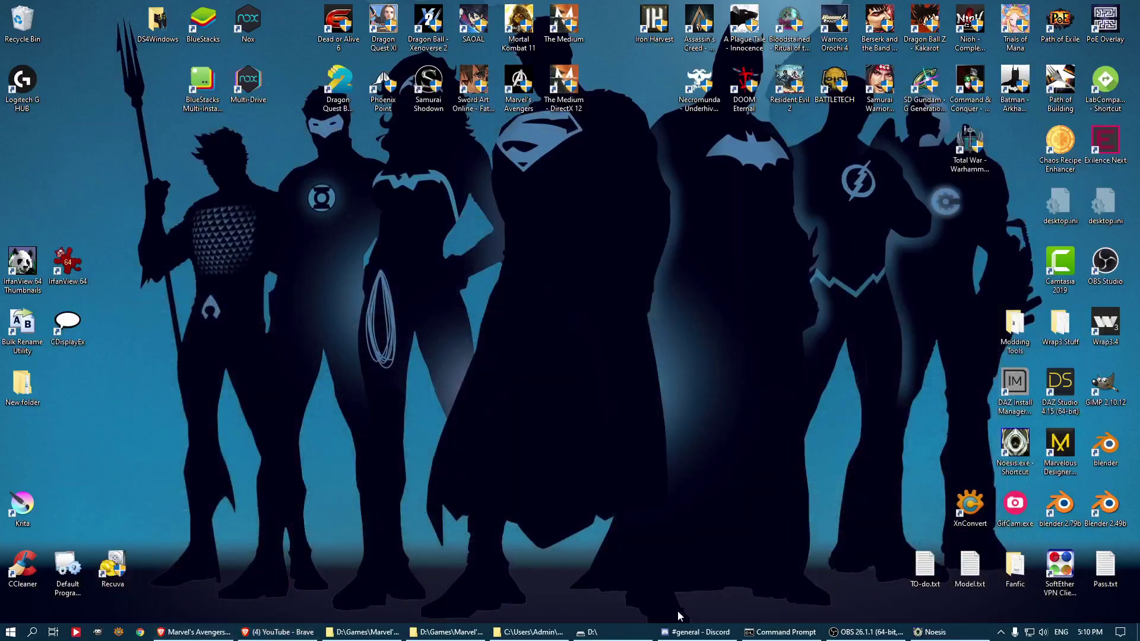
pyautogui.moveTo(199, 638)
pyautogui.click(196, 631)
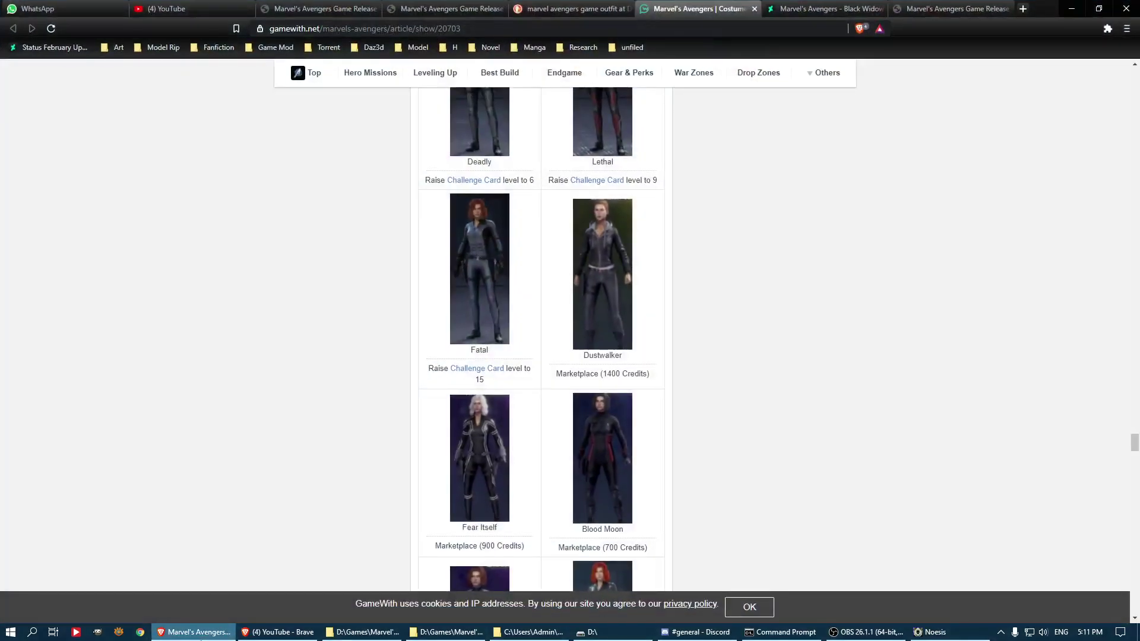
pyautogui.click(199, 631)
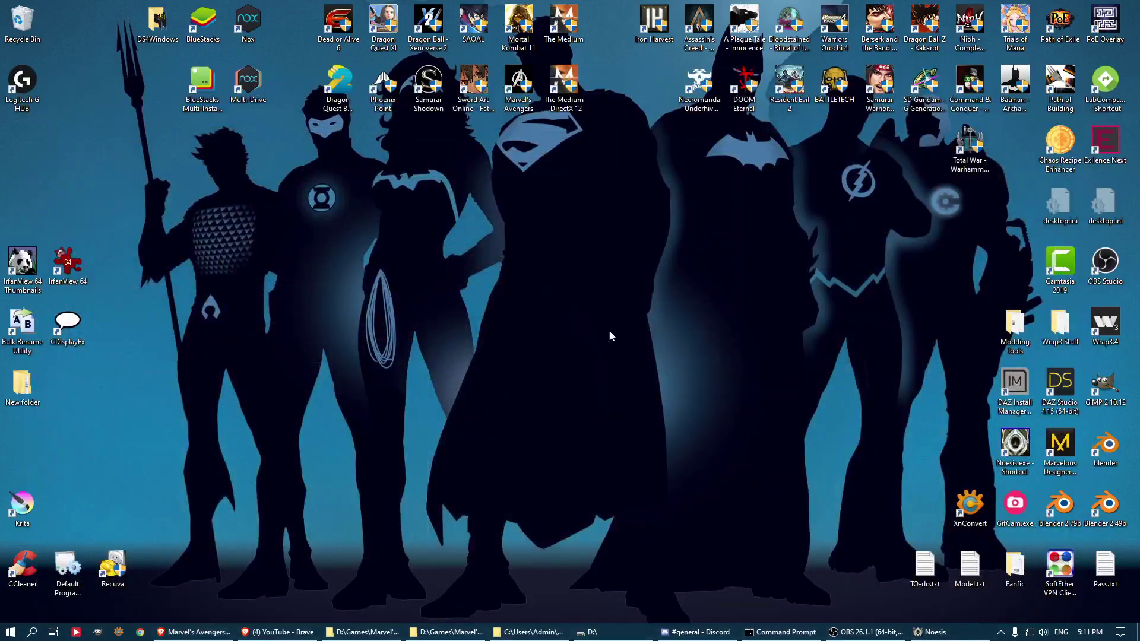
pyautogui.click(158, 628)
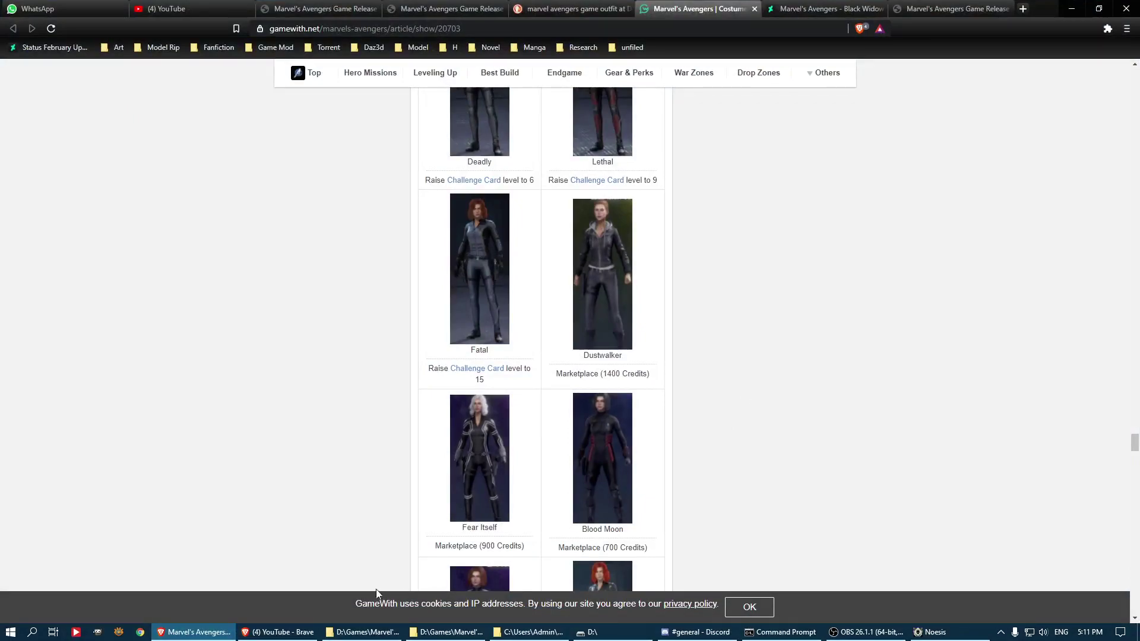
# Restore the game, Black Widow Used, dumper and D: drive folder windows, then return to GameWith
pyautogui.click(392, 632)
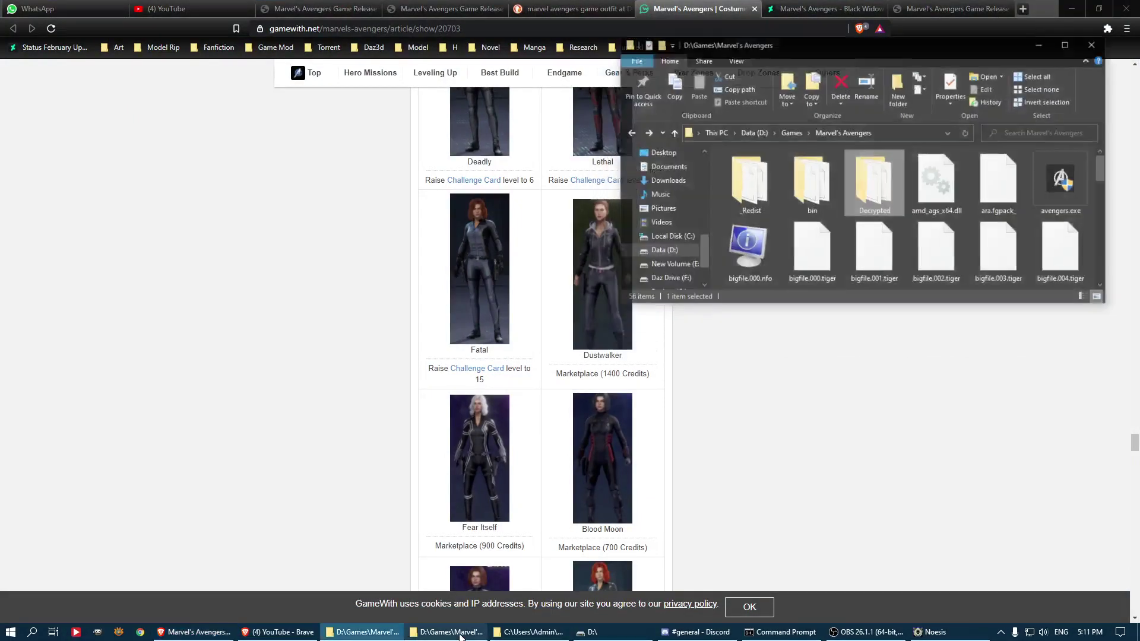
pyautogui.click(451, 632)
pyautogui.click(531, 632)
pyautogui.click(604, 634)
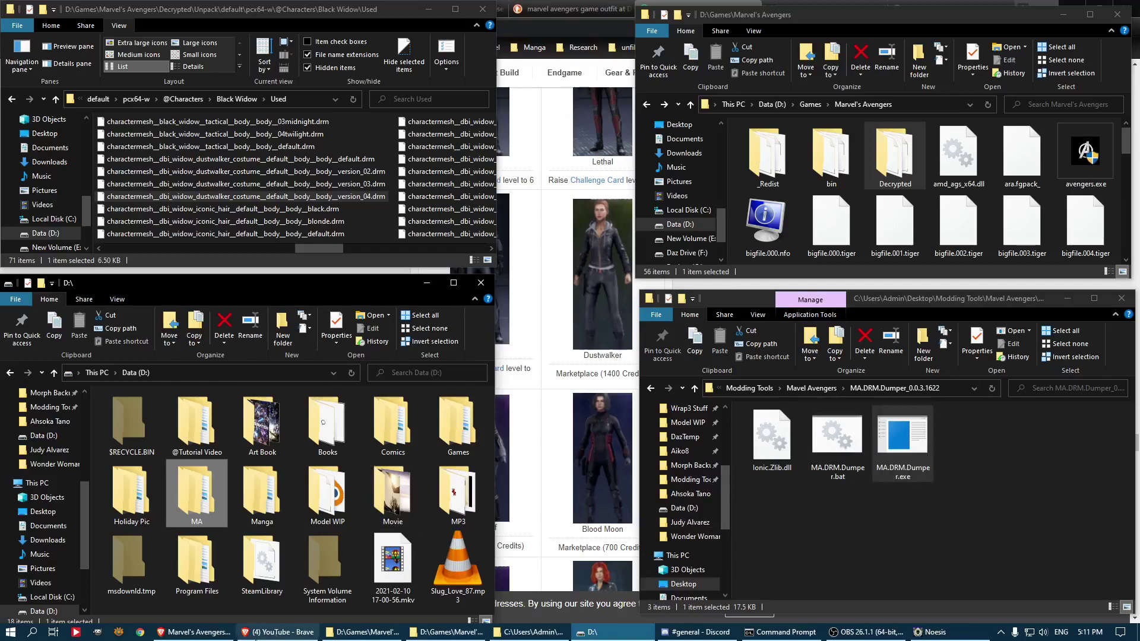
pyautogui.click(278, 632)
pyautogui.click(214, 635)
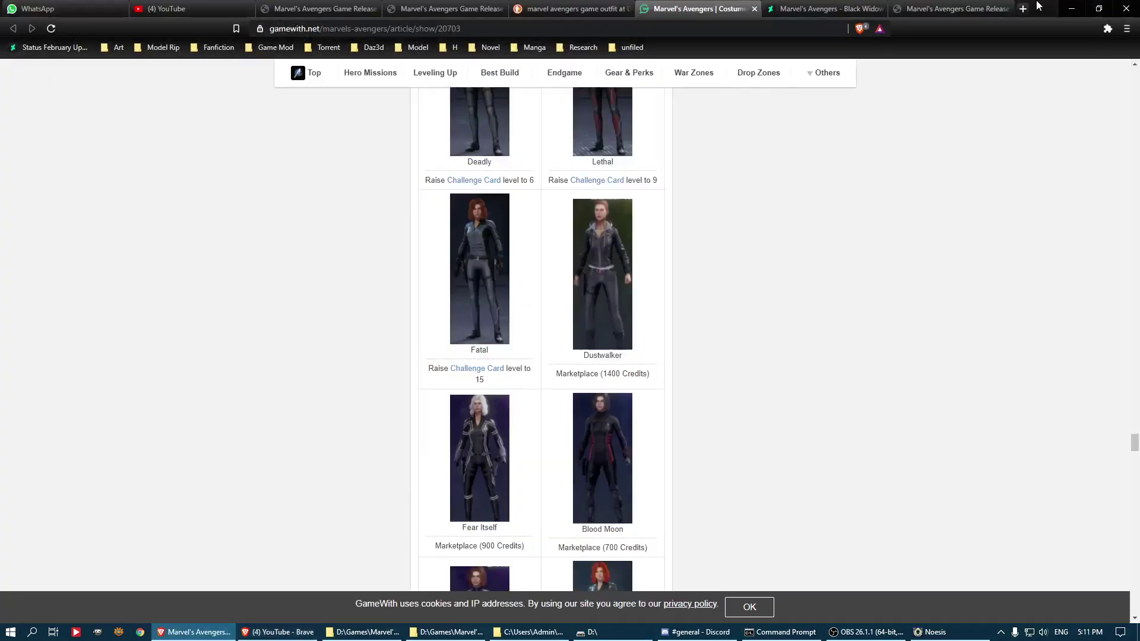
# Switch Brave to the XeNTaX thread with the Tiger Unpacker and DRM Dumper 0.0.2.39914 notes
pyautogui.hotkey('ctrl', 'Tab')
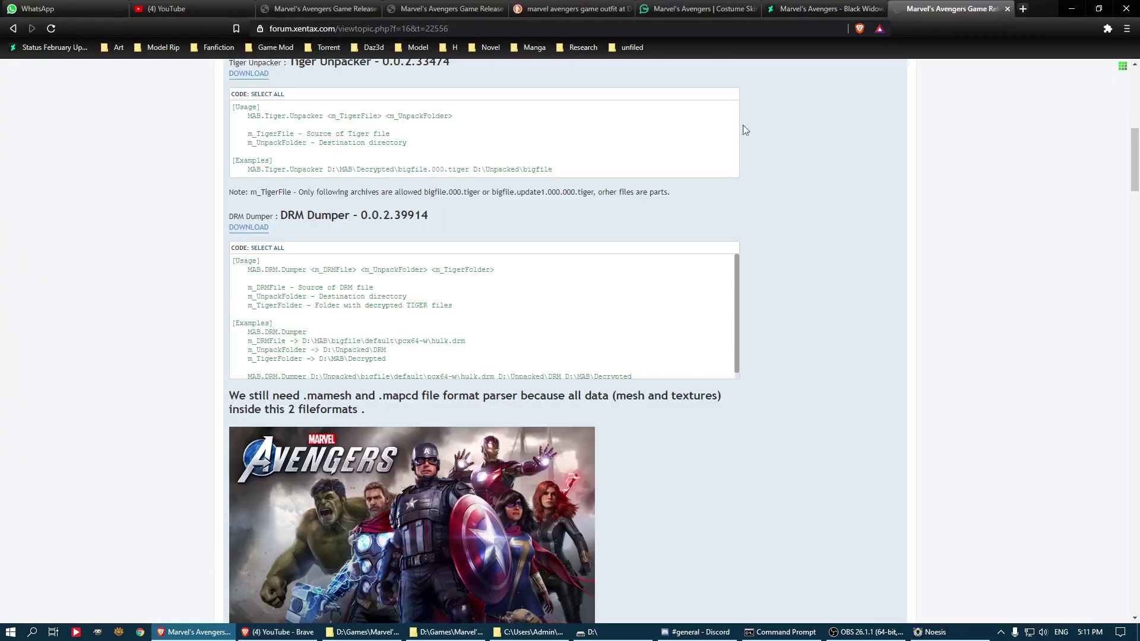